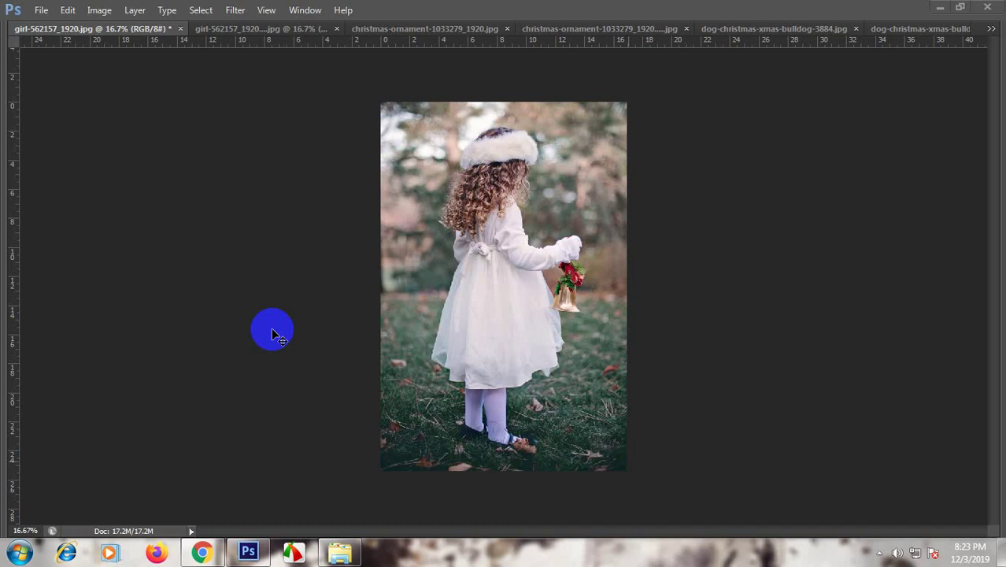
Step: Preview the example documents: sparkly girl, ornament images, plain puppy and snowflake puppy composite
left_click(203, 30)
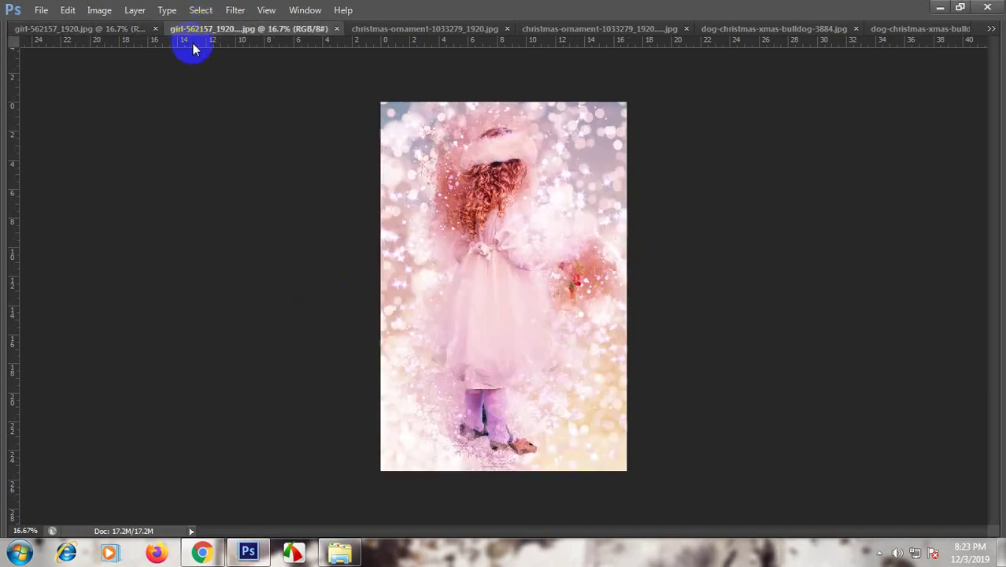
left_click(416, 29)
left_click(570, 32)
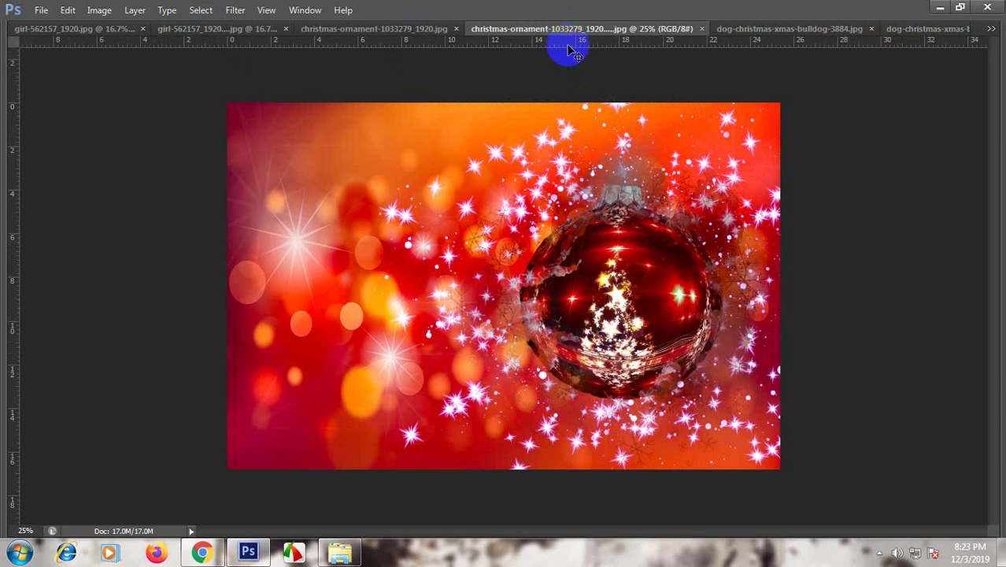
left_click(786, 32)
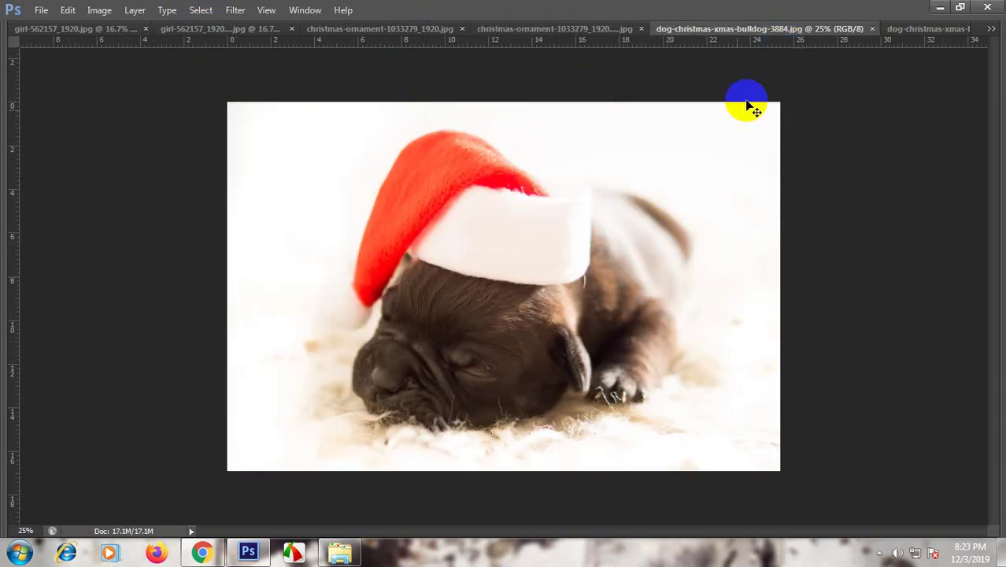
left_click(921, 31)
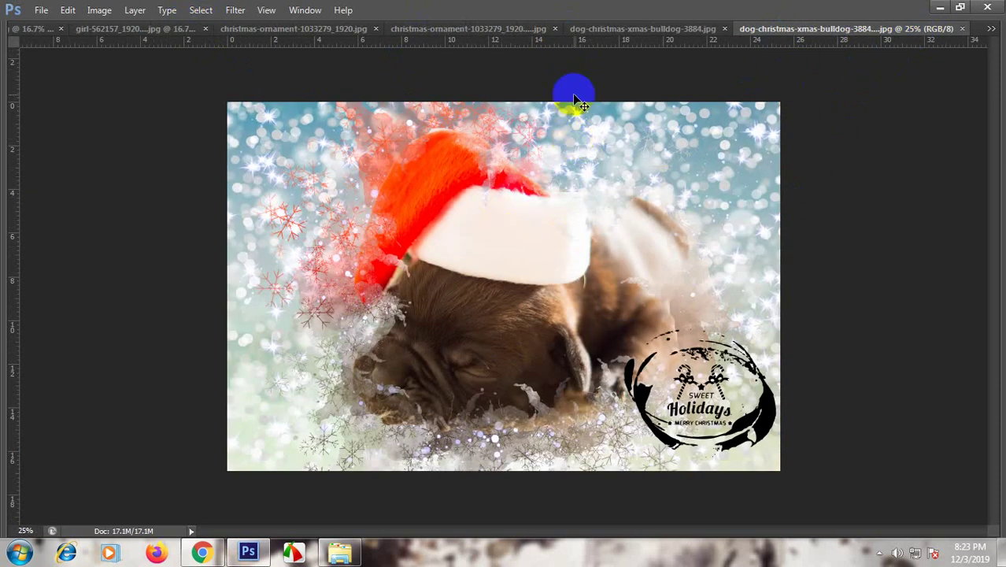
left_click(671, 28)
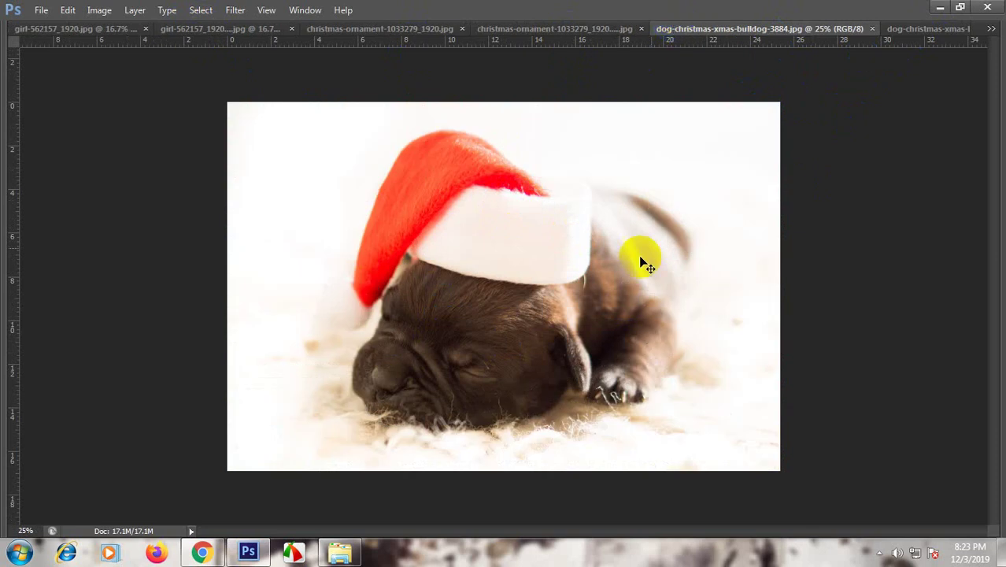
left_click(918, 29)
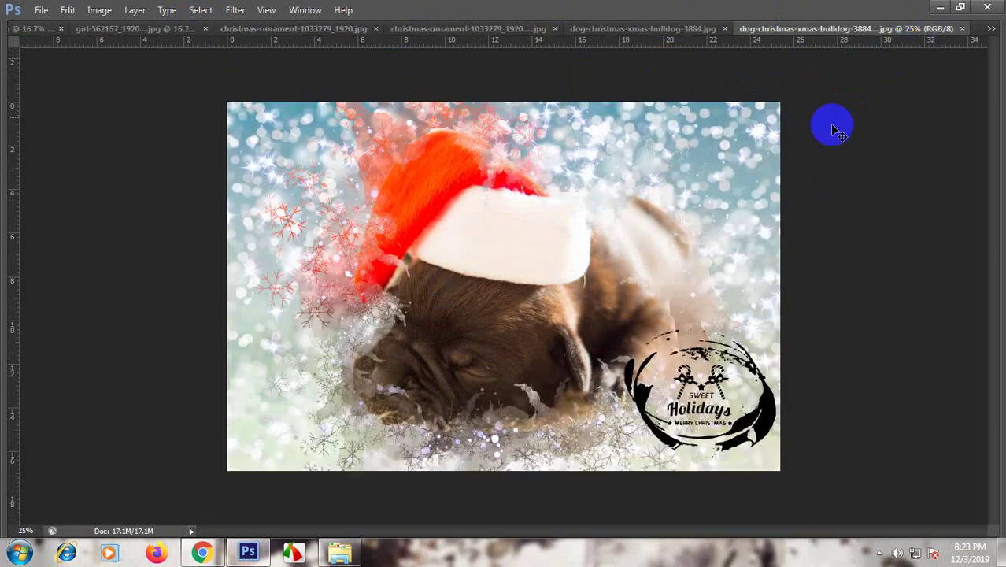
Step: Close the puppy, ornament and edited girl documents, keeping only the original girl photo
left_click(962, 28)
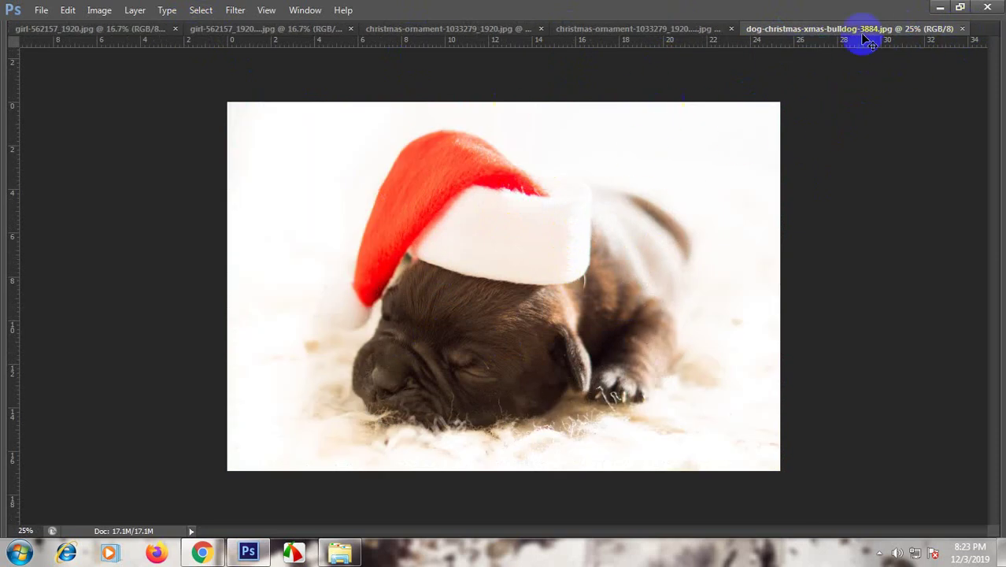
left_click(963, 28)
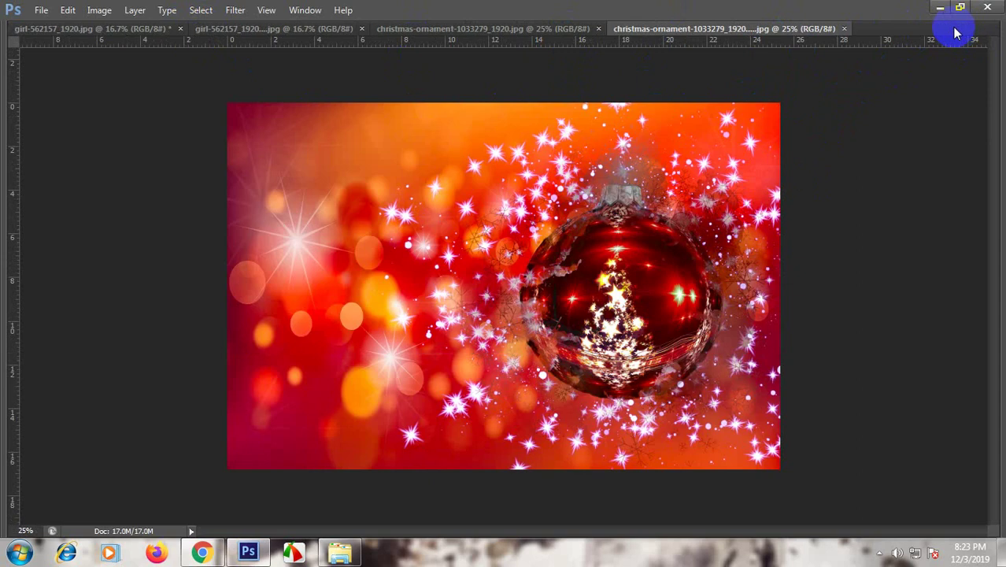
left_click(844, 30)
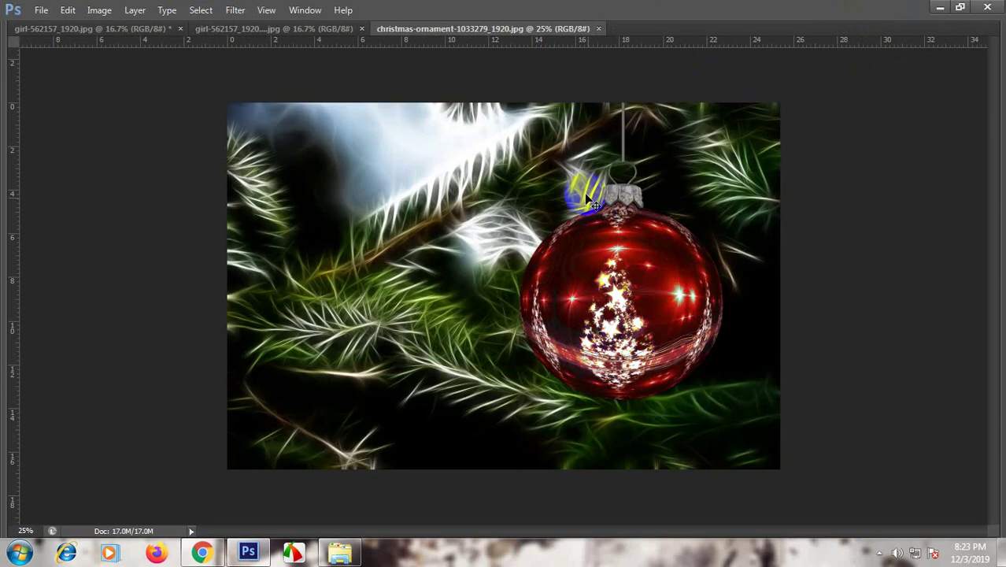
left_click(600, 29)
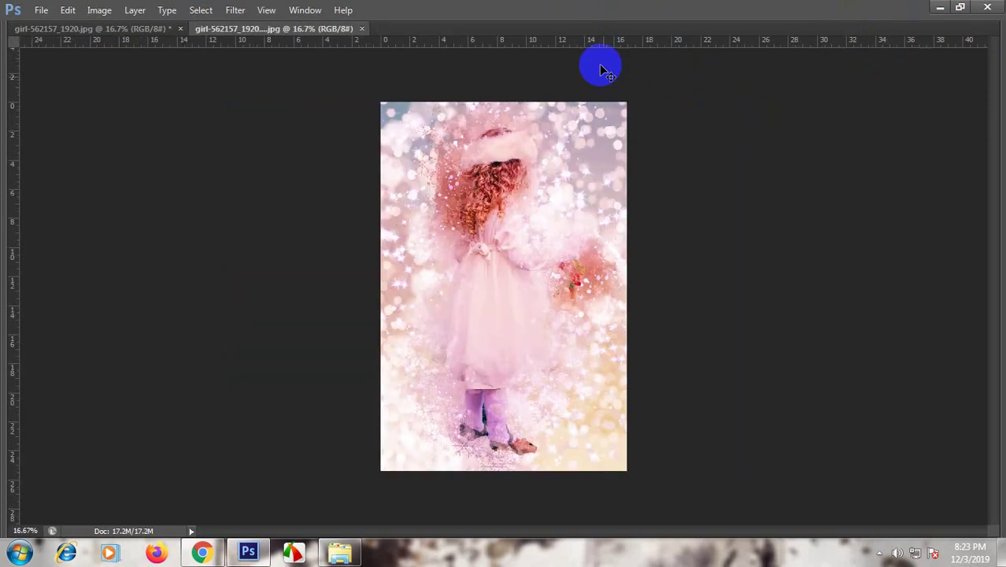
left_click(362, 29)
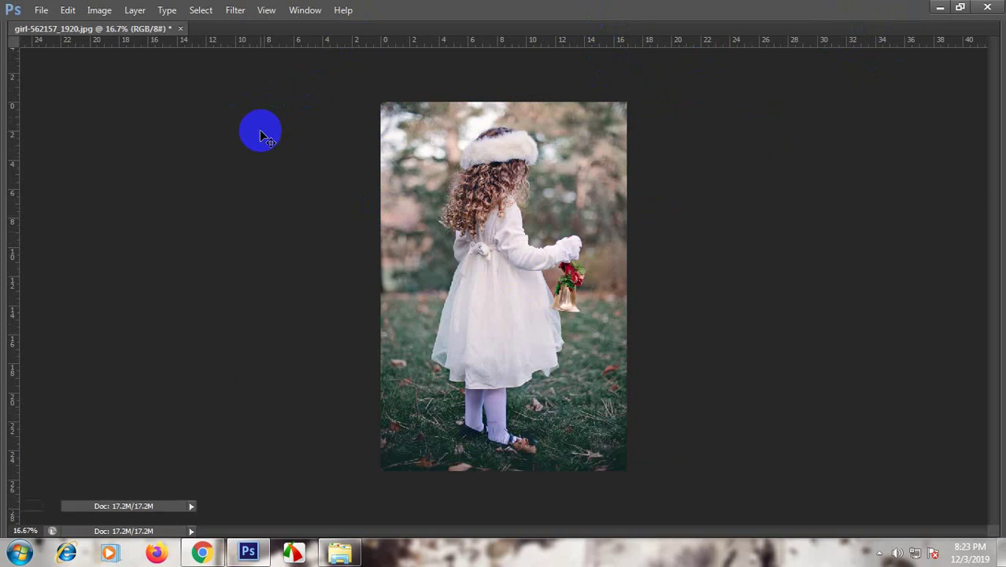
Step: Show the hidden workspace panels, check the image mode, and view Layers Panel Options
key("Tab")
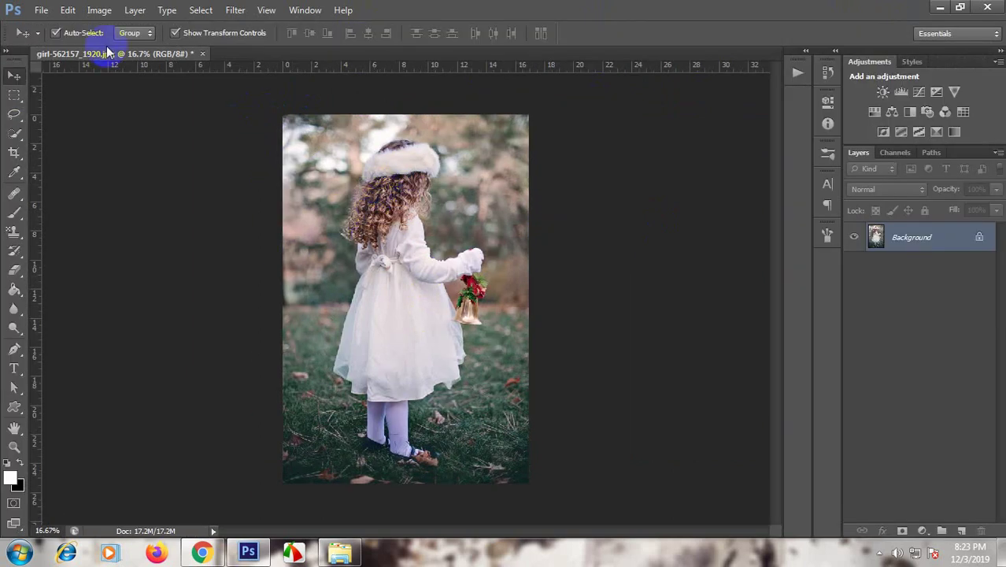
left_click(99, 12)
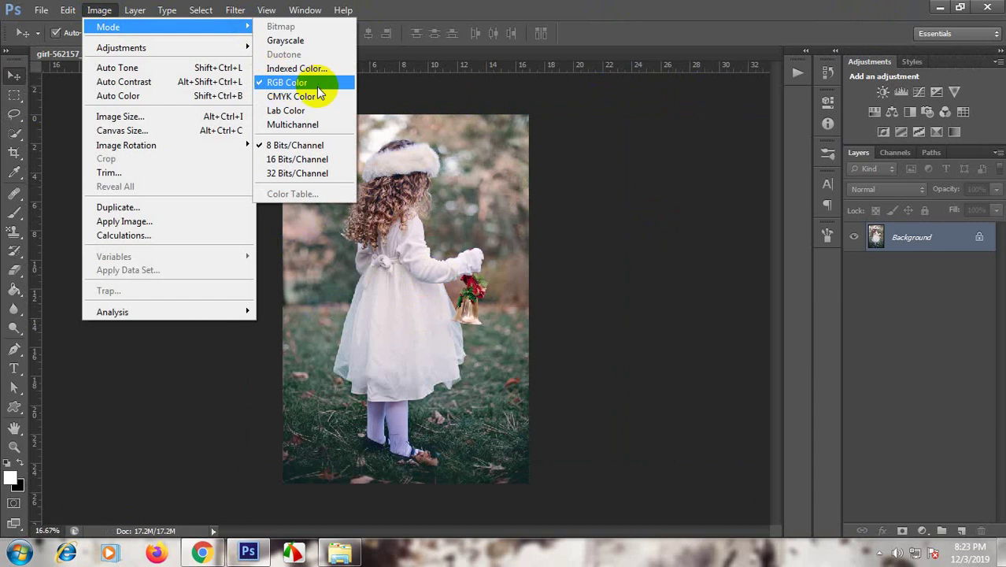
mouse_move(109, 27)
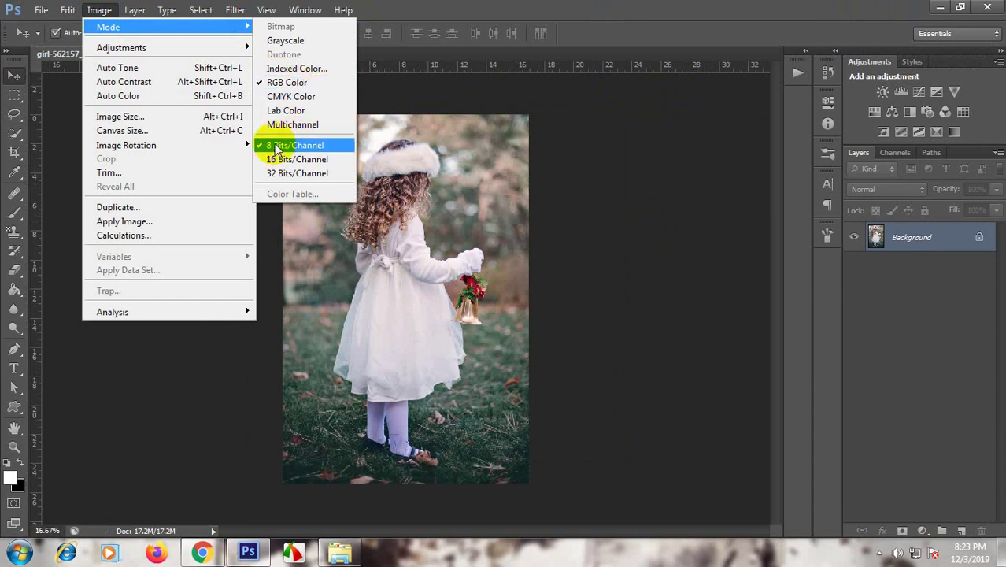
left_click(997, 153)
left_click(998, 152)
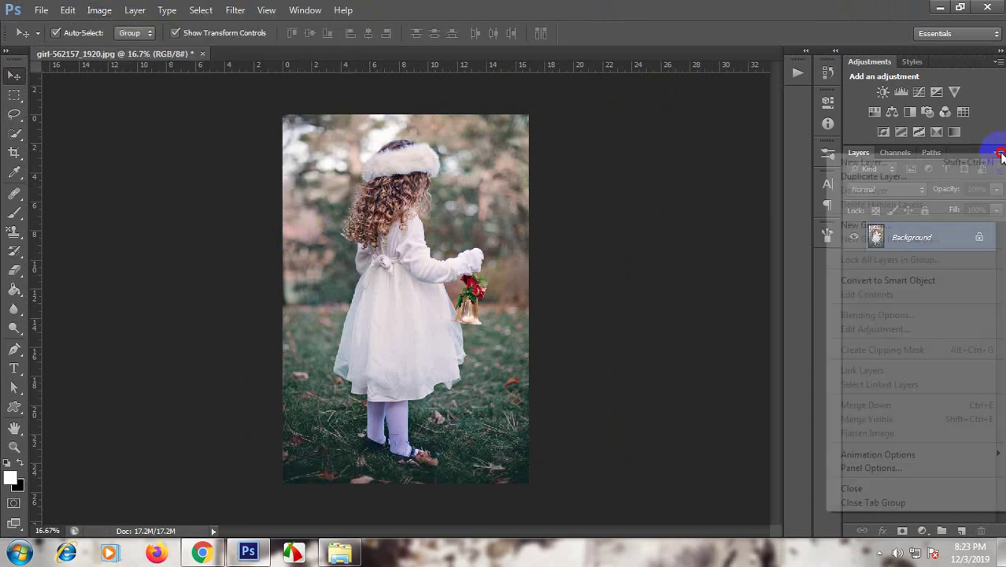
left_click(901, 468)
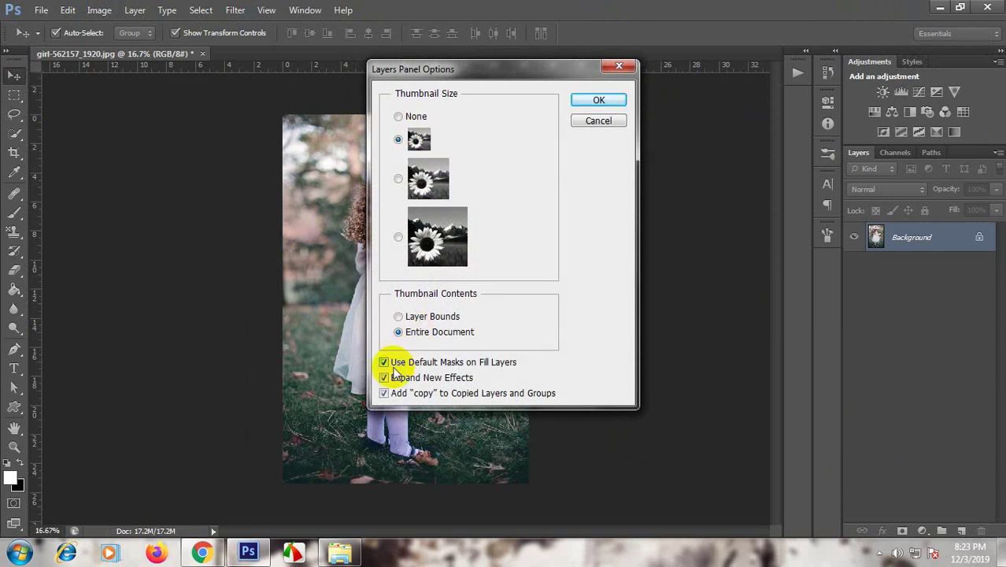
left_click(583, 101)
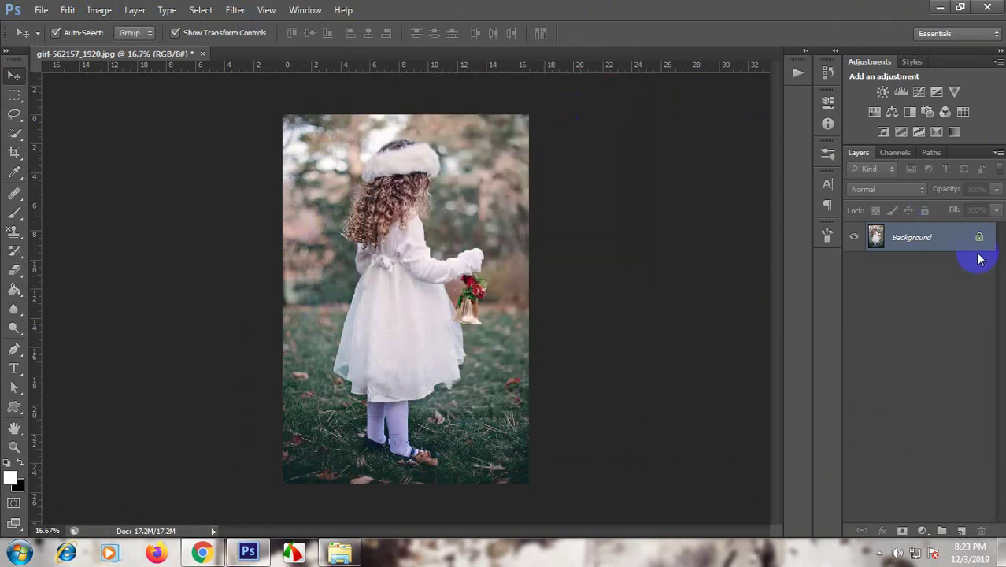
Step: Unlock the Background into Layer 0, then convert it back to a locked Background
double_click(978, 240)
left_click(630, 172)
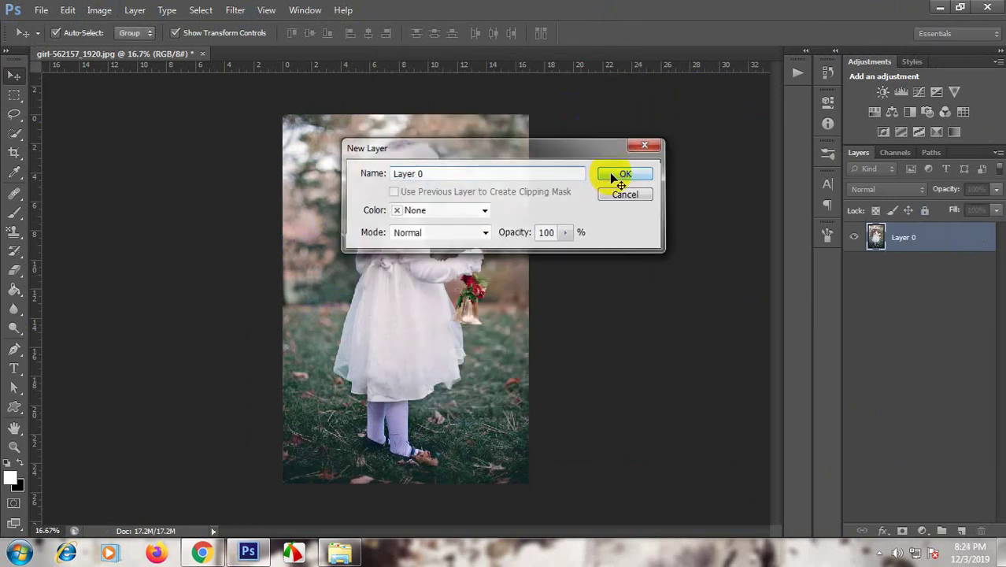
double_click(902, 239)
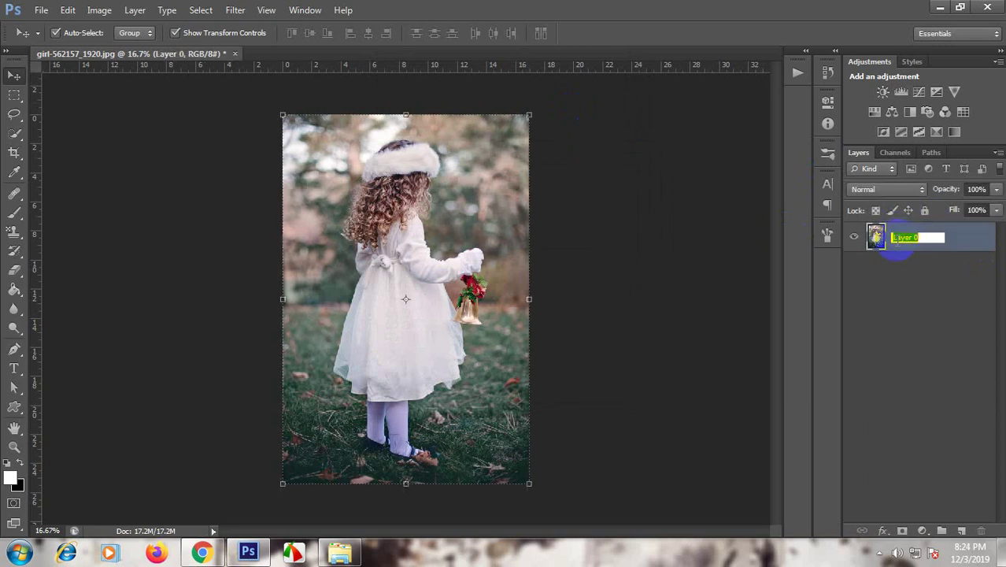
left_click(958, 246)
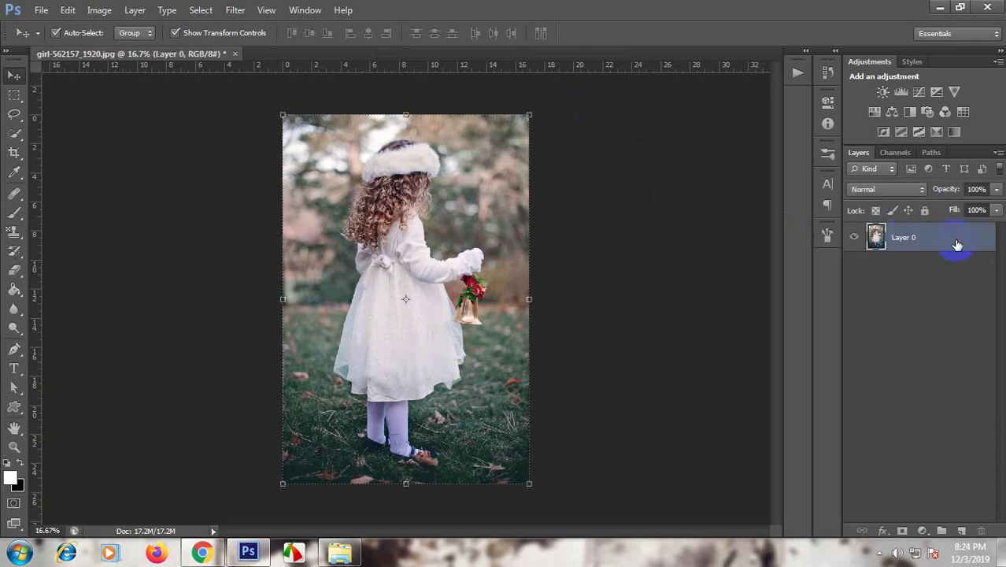
left_click(131, 13)
mouse_move(143, 27)
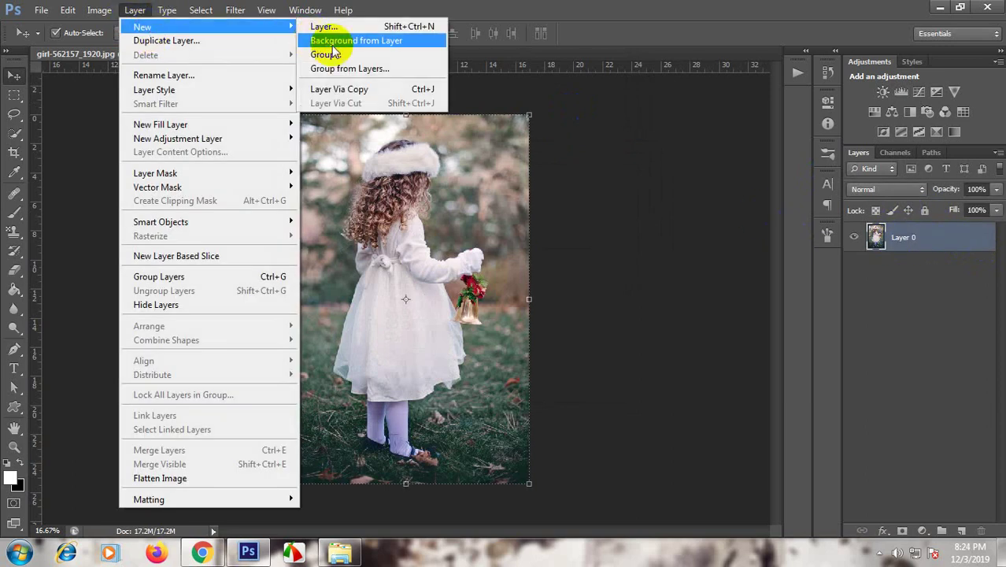
left_click(359, 41)
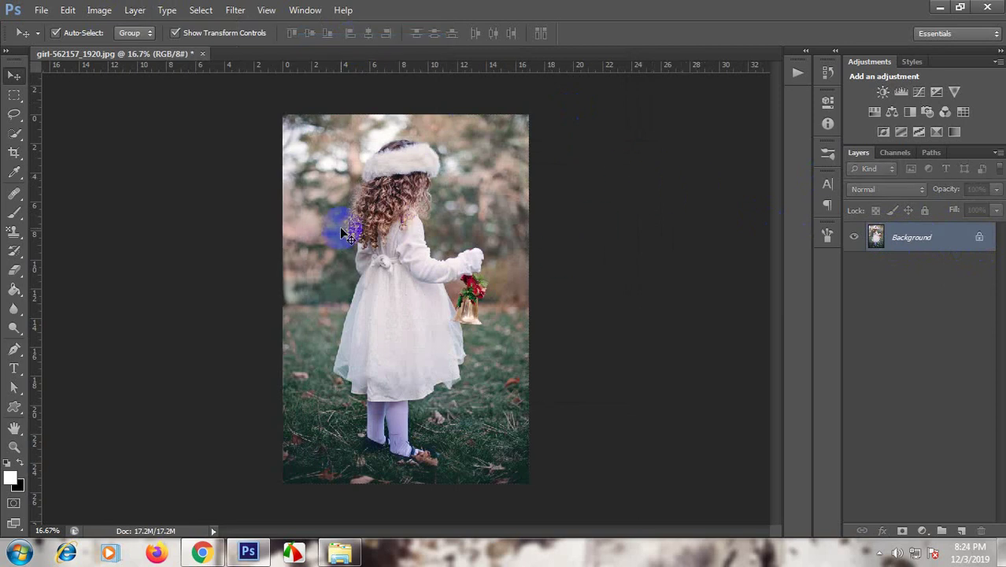
Step: Check the Image Size values and accept them unchanged at 2000×3000 px
left_click(99, 11)
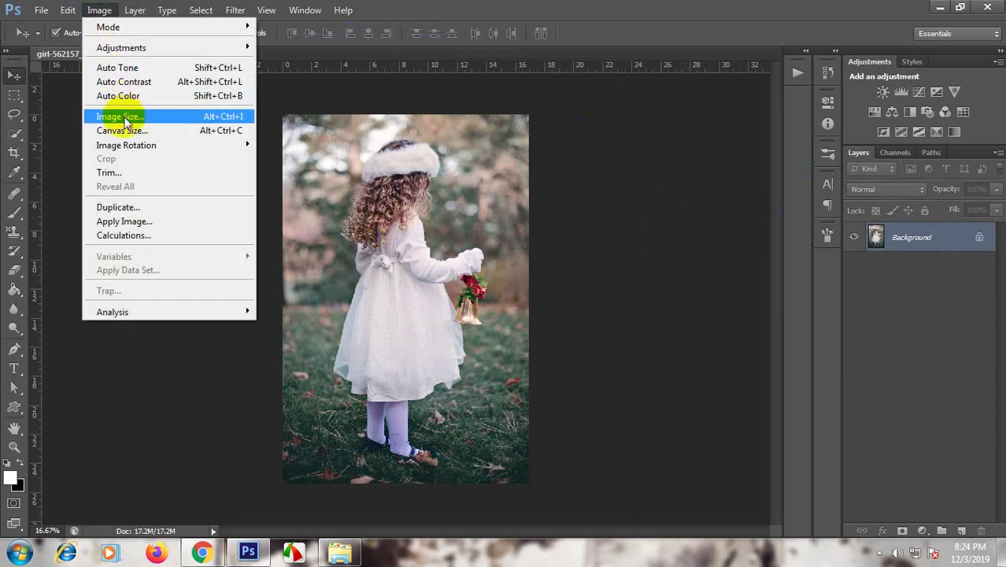
left_click(215, 120)
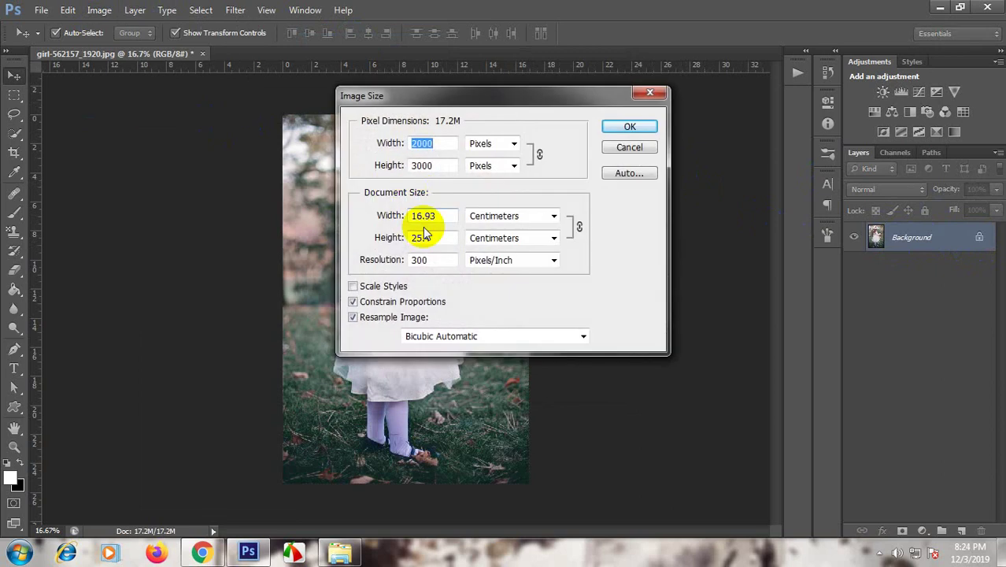
left_click(378, 260)
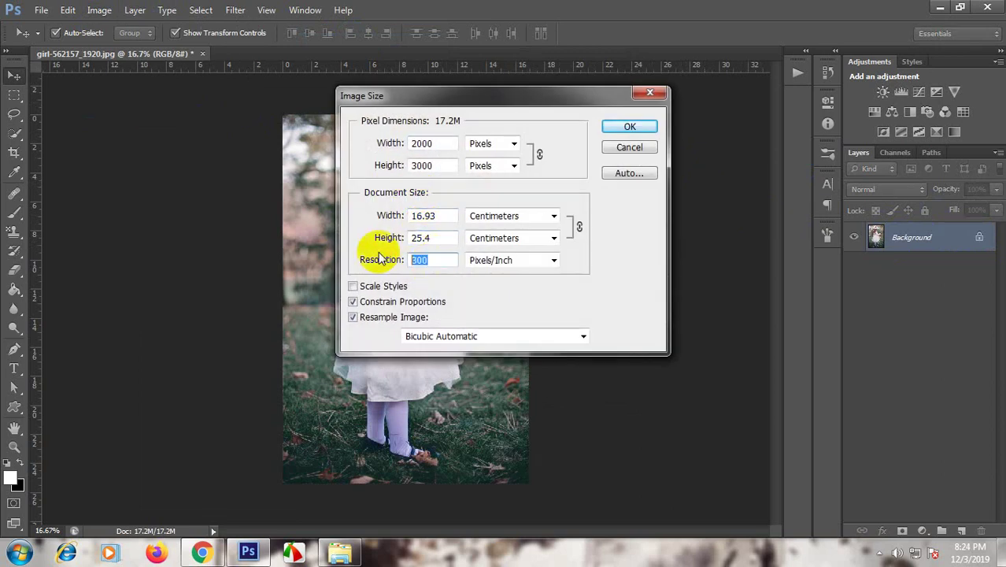
left_click(438, 143)
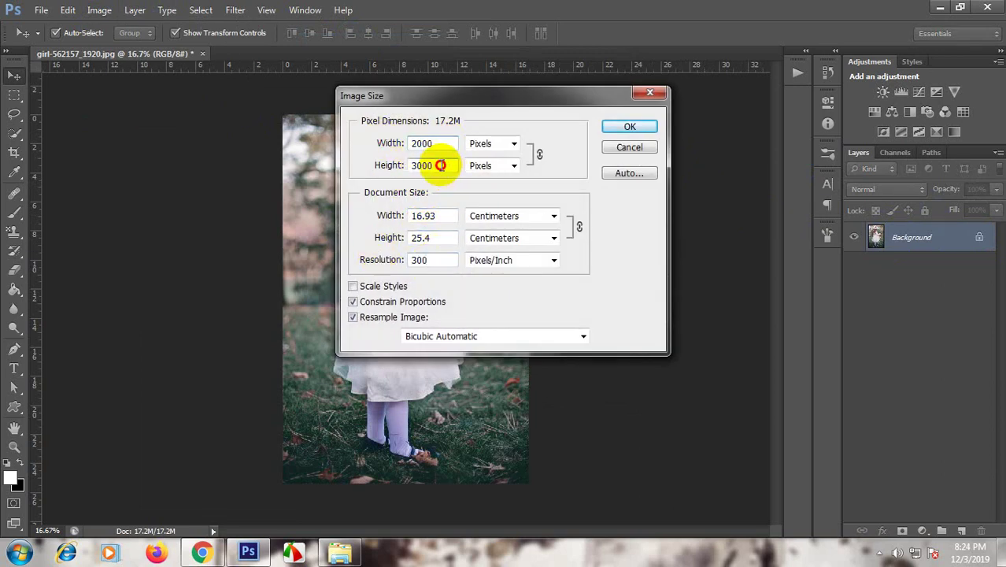
left_click(441, 166)
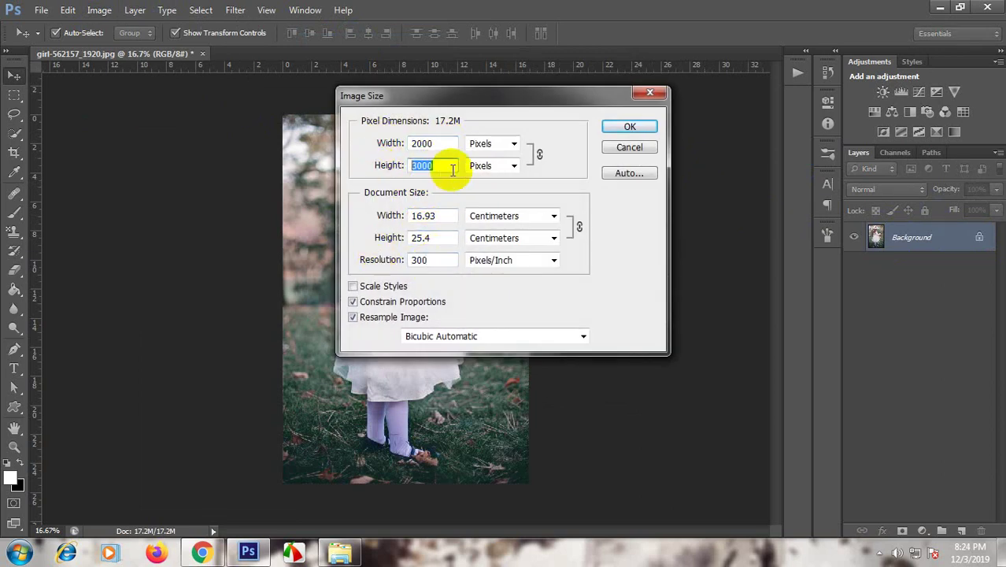
left_click(634, 127)
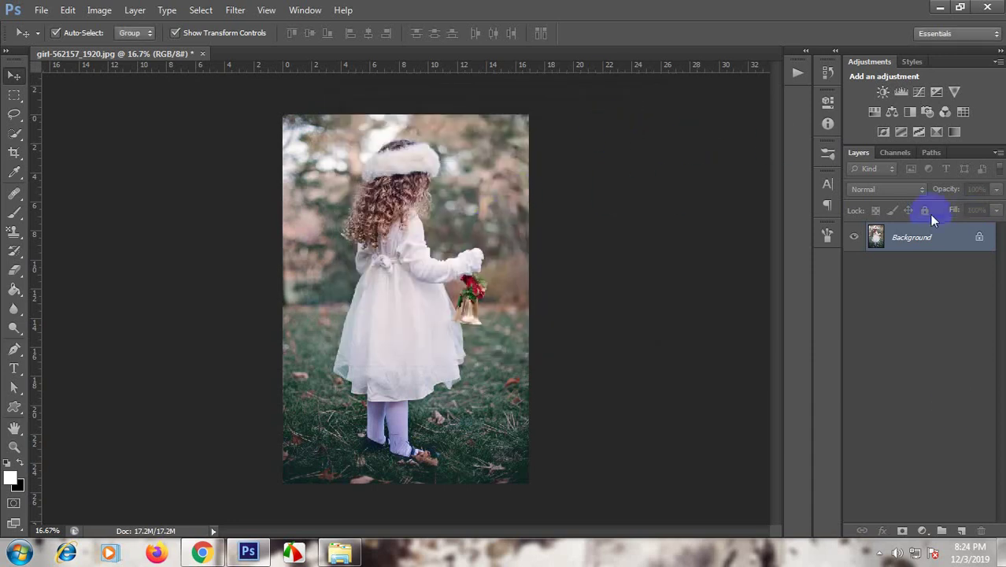
Step: Add a new empty layer named 'brush' above the Background
left_click(289, 153)
left_click(963, 532)
type("BRUSH")
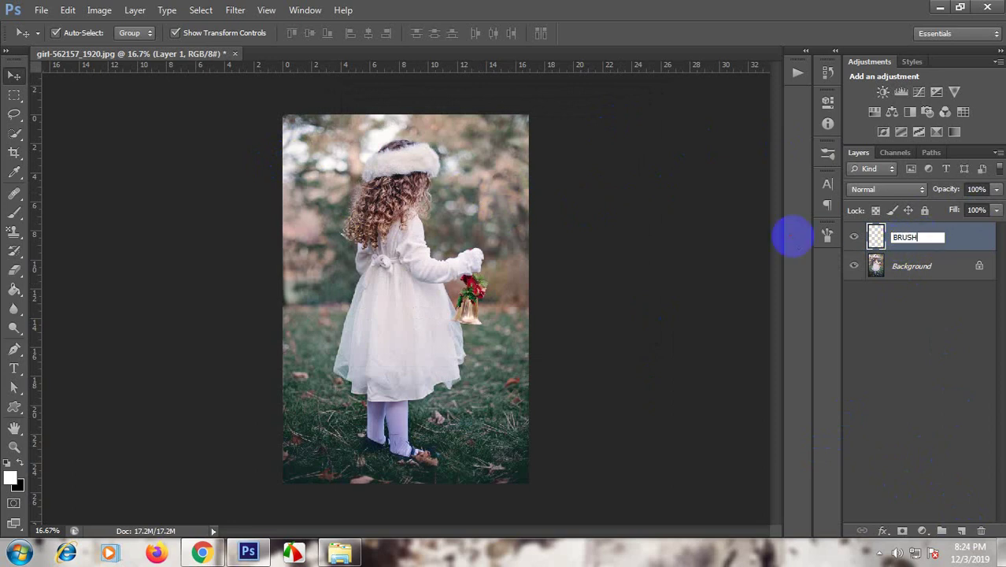
key("BackSpace")
key("BackSpace")
key("BackSpace")
key("BackSpace")
type("brus")
type("h")
key("Return")
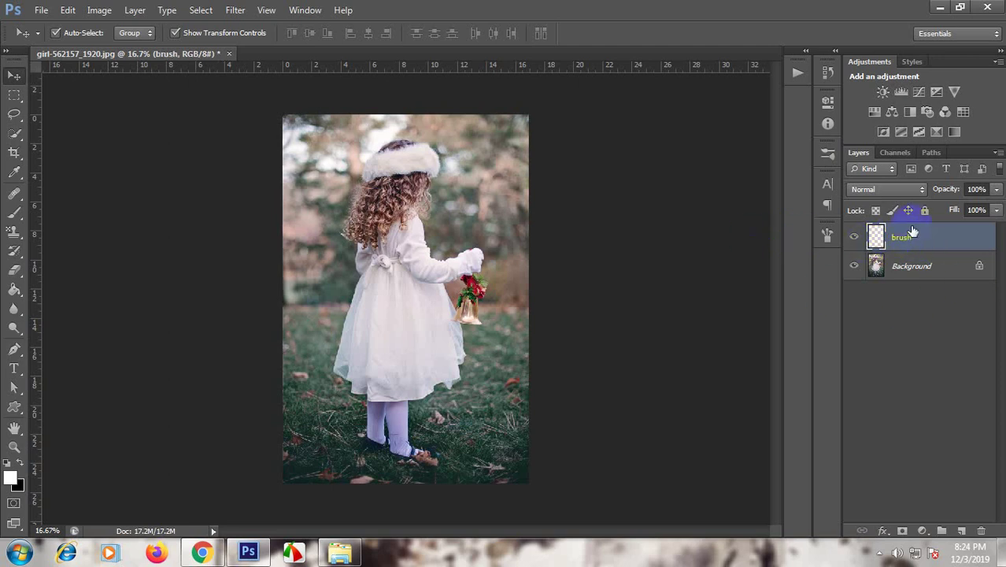
Step: Quick-select the girl on the Background layer from her fur hat down to the dress
left_click(24, 132)
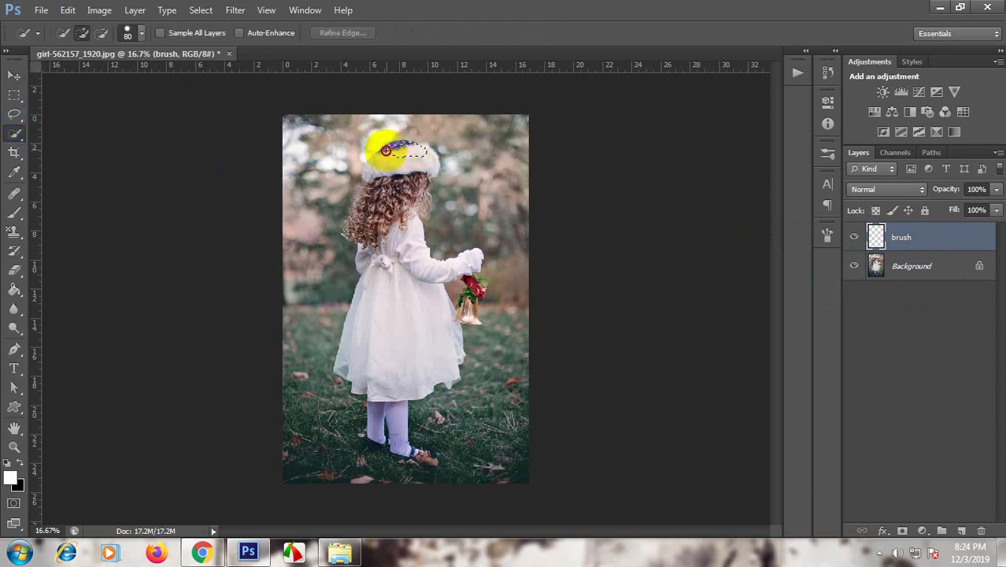
key("ctrl+d")
left_click(907, 268)
left_click_drag(410, 162, 417, 342)
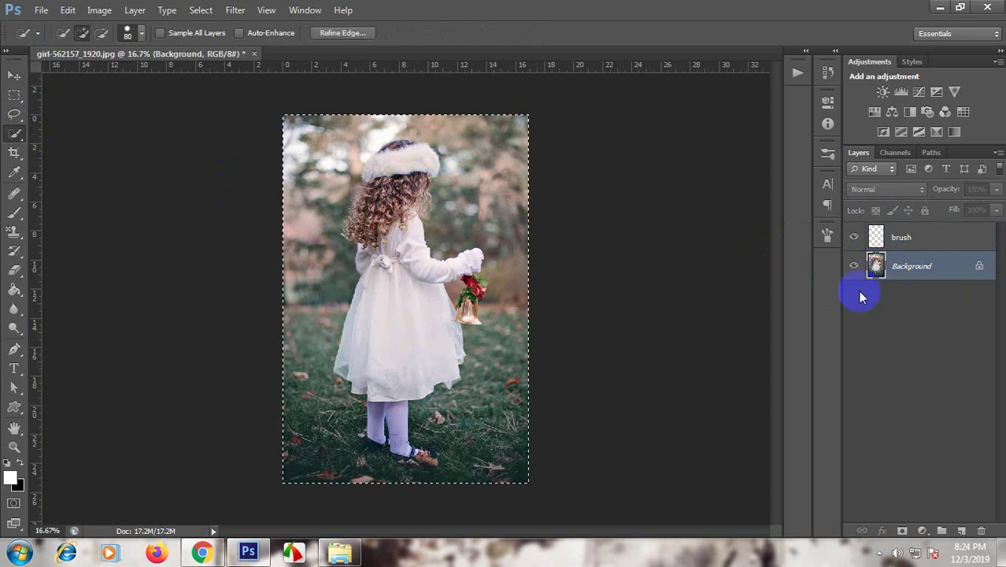
key("ctrl+plus")
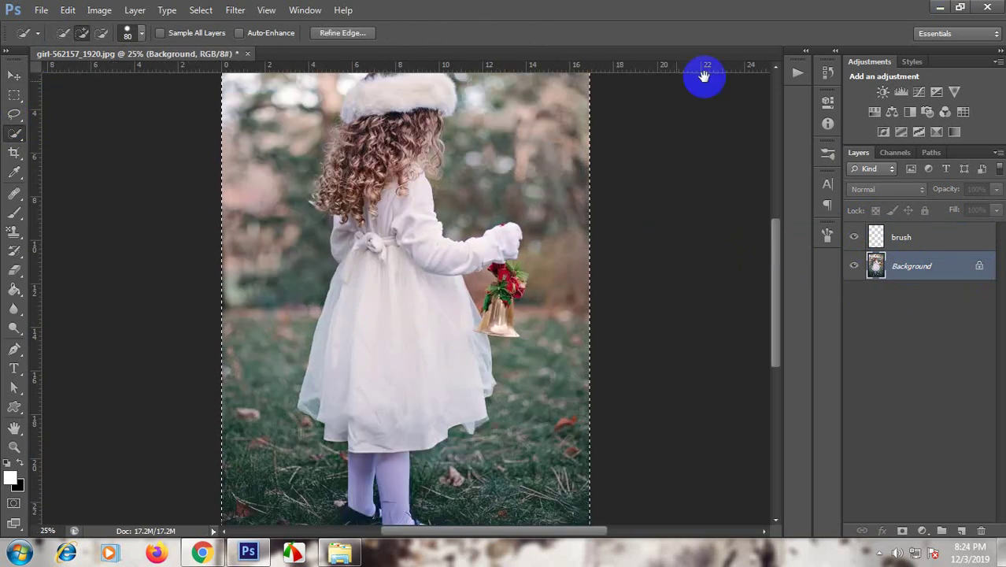
left_click_drag(702, 76, 498, 317)
mouse_move(327, 185)
left_mouse_down()
mouse_move(345, 197)
mouse_move(334, 177)
left_mouse_up()
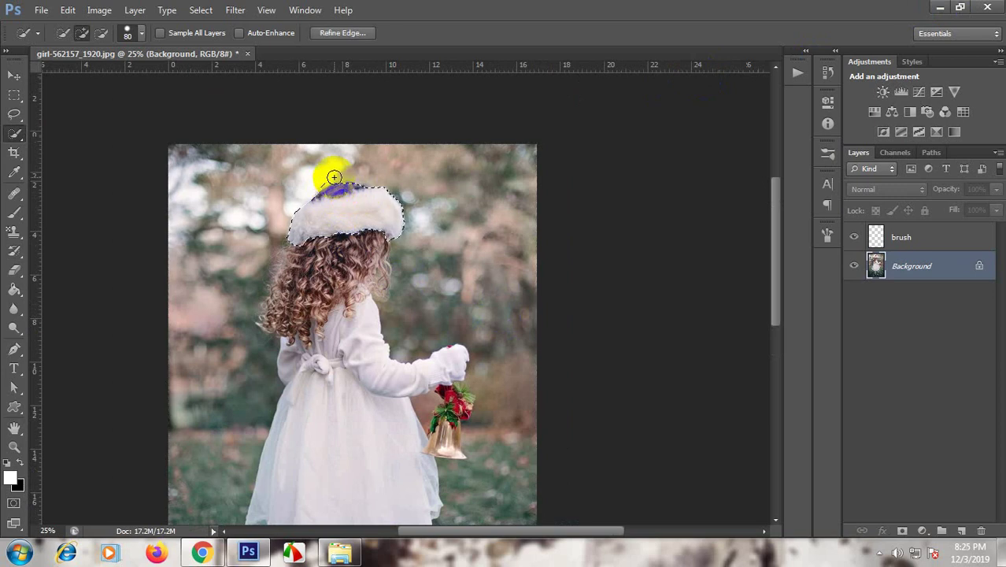
scroll(312, 191, "down", 3)
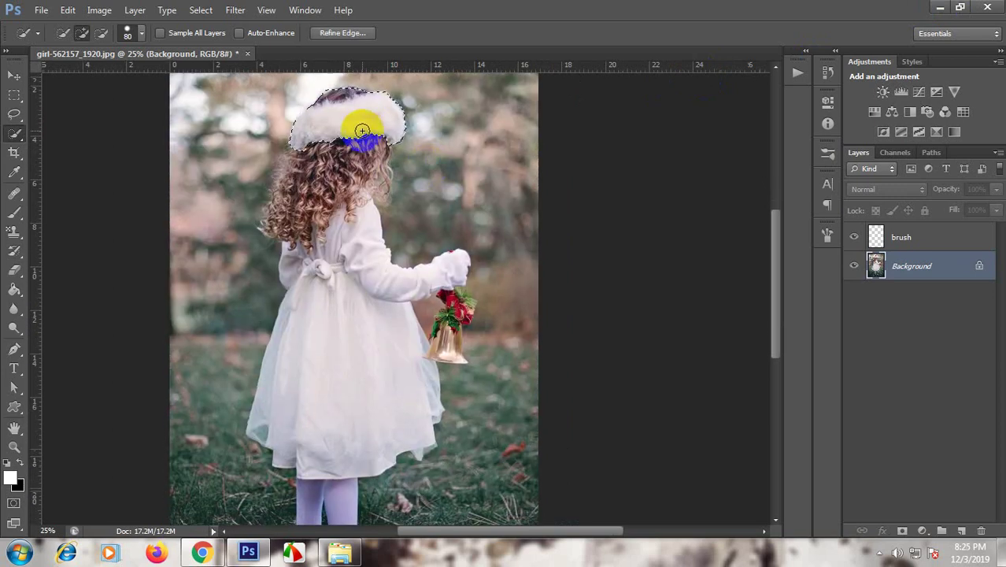
mouse_move(359, 118)
left_mouse_down()
mouse_move(337, 225)
mouse_move(312, 166)
mouse_move(302, 291)
left_mouse_up()
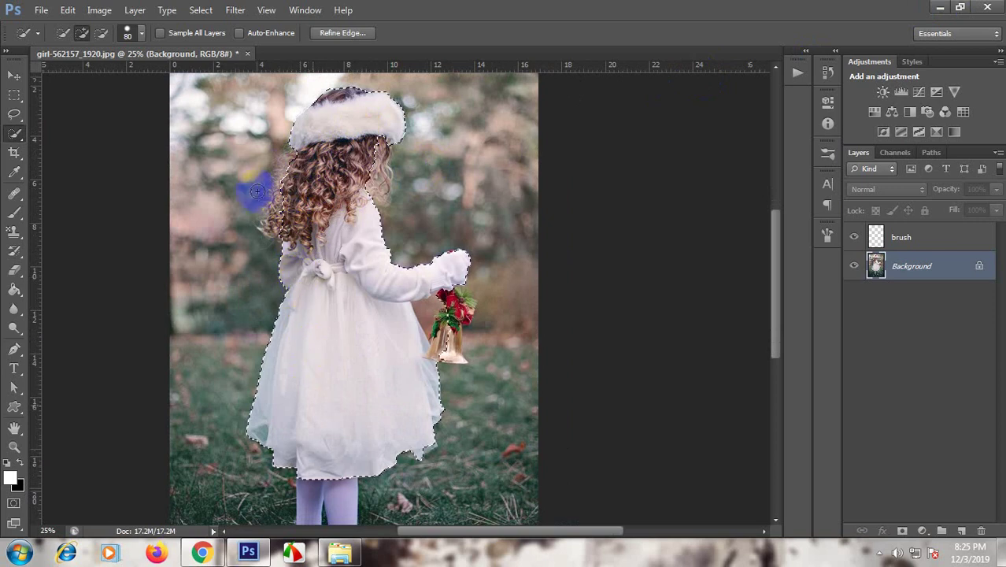
Step: Extend the selection over the curly hair, bells, gloved hand and legs, touching up the head
left_click_drag(282, 168, 292, 163)
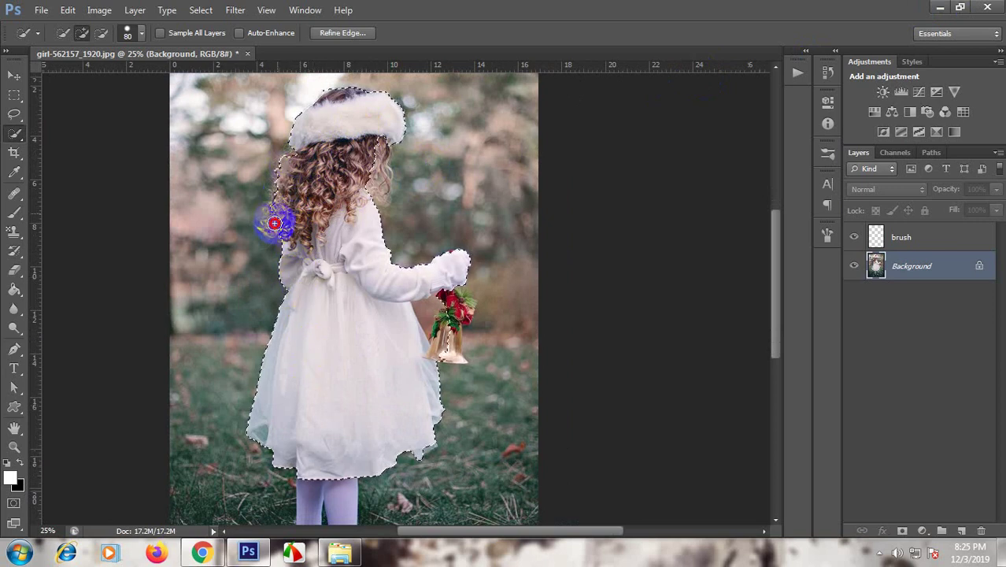
left_click_drag(271, 227, 377, 272)
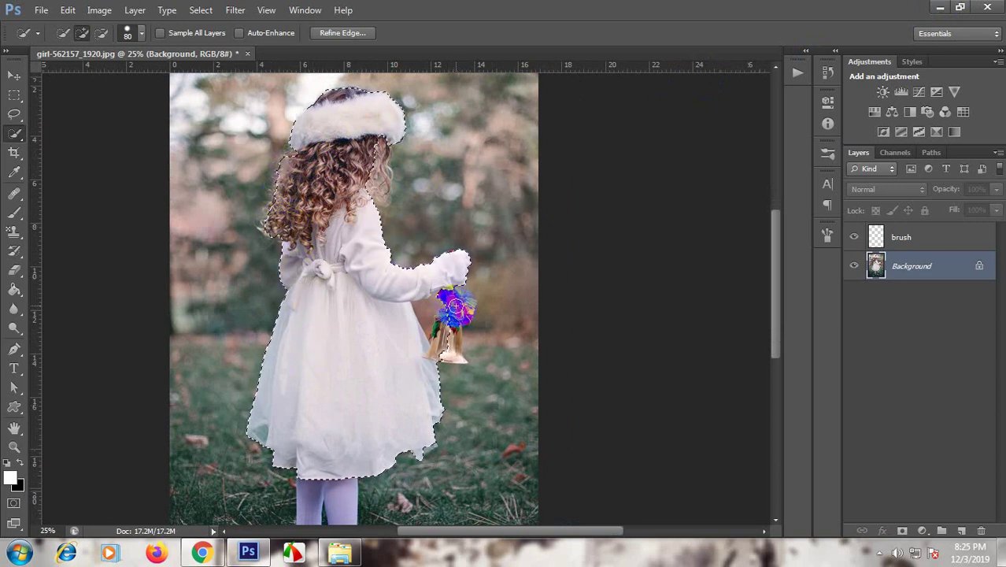
left_click_drag(449, 304, 457, 325)
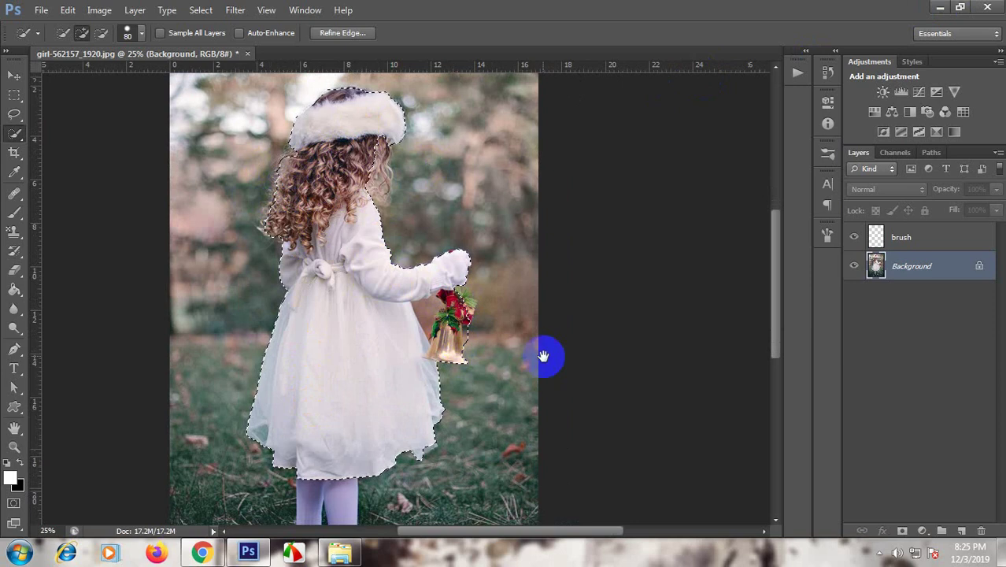
scroll(504, 299, "down", 3)
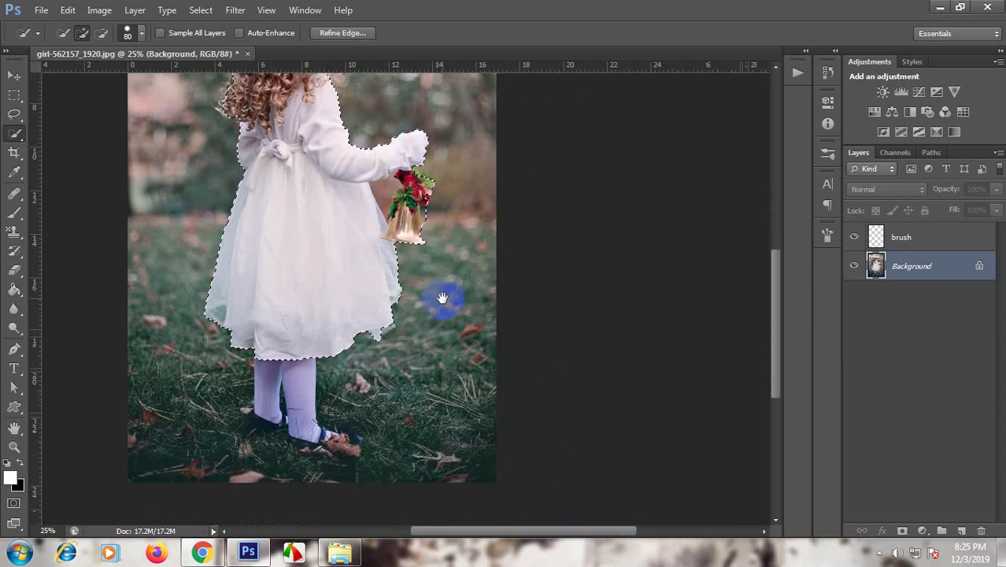
scroll(417, 288, "down", 3)
left_click_drag(293, 237, 315, 311)
mouse_move(270, 245)
left_mouse_down()
mouse_move(271, 296)
mouse_move(319, 345)
mouse_move(272, 326)
mouse_move(334, 335)
mouse_move(328, 297)
mouse_move(264, 321)
mouse_move(264, 331)
mouse_move(366, 364)
left_mouse_up()
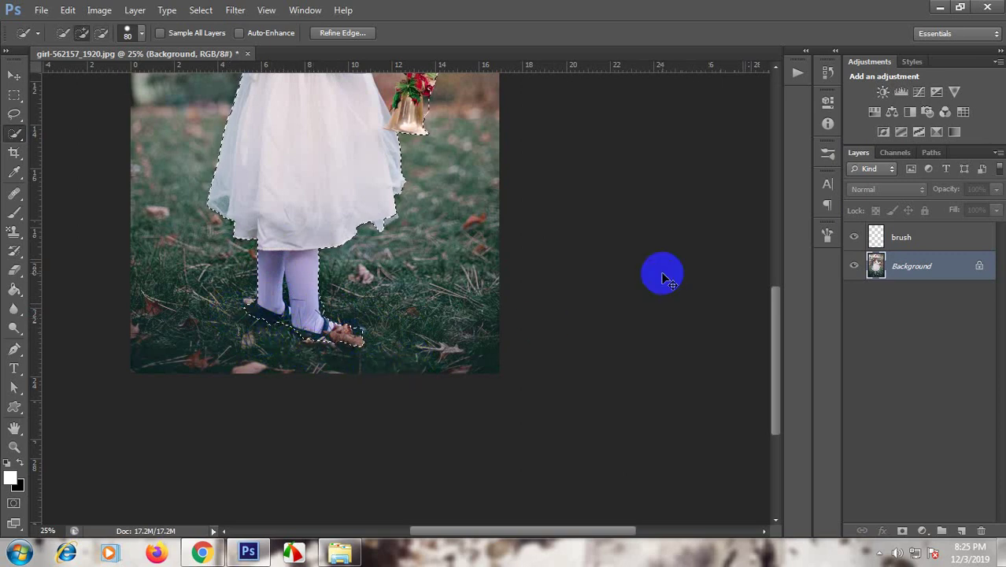
key("ctrl+minus")
key("ctrl+minus")
key("ctrl+minus")
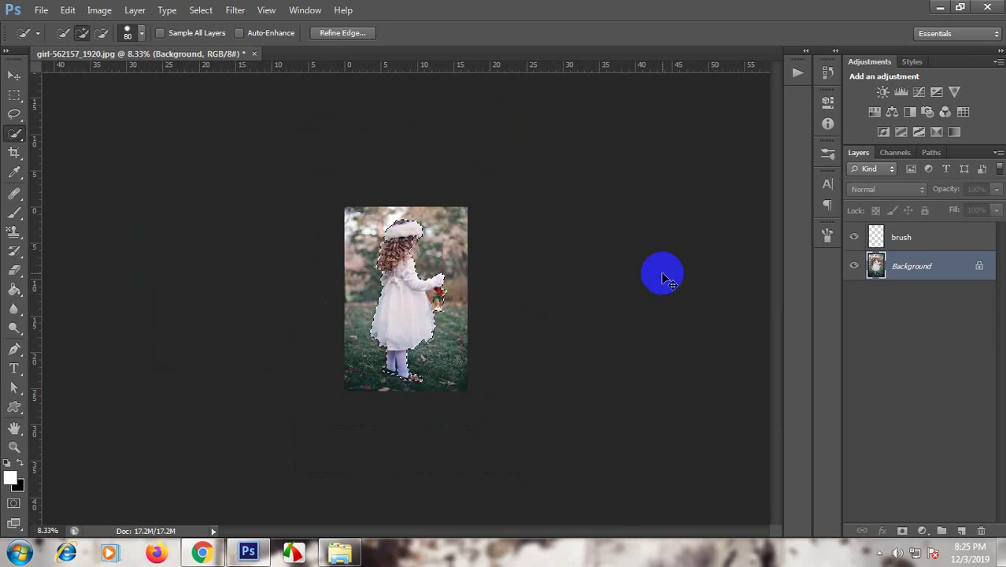
key("ctrl+plus")
key("ctrl+plus")
left_click(423, 190)
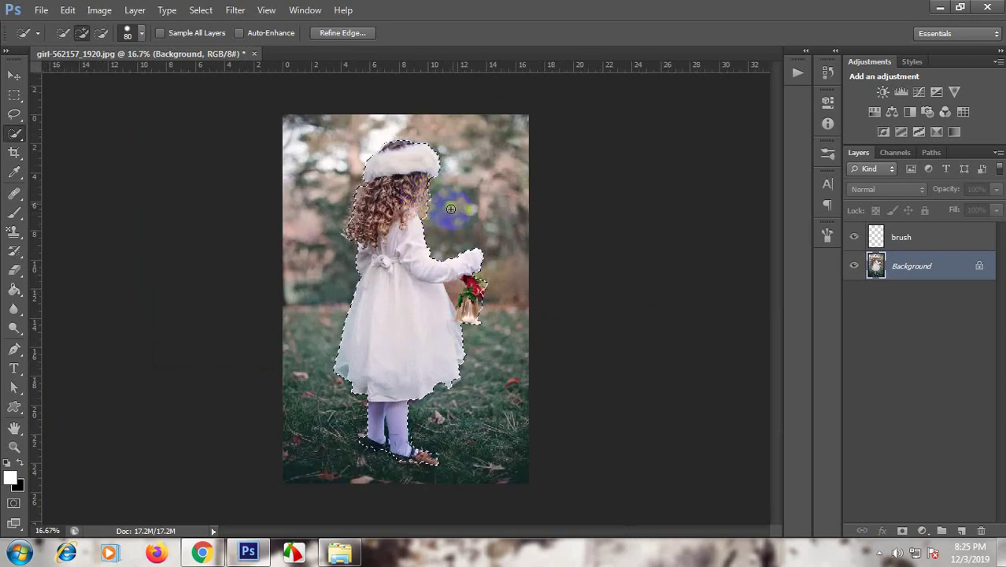
Step: On the brush layer, set the foreground colour to pure red #ff0000
left_click(876, 237)
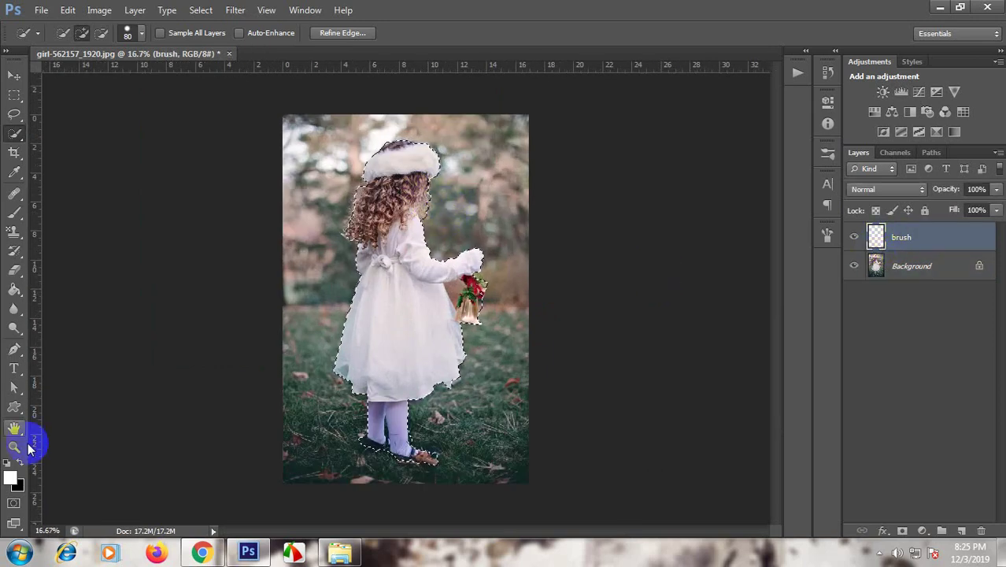
left_click(10, 477)
left_click_drag(737, 158, 765, 134)
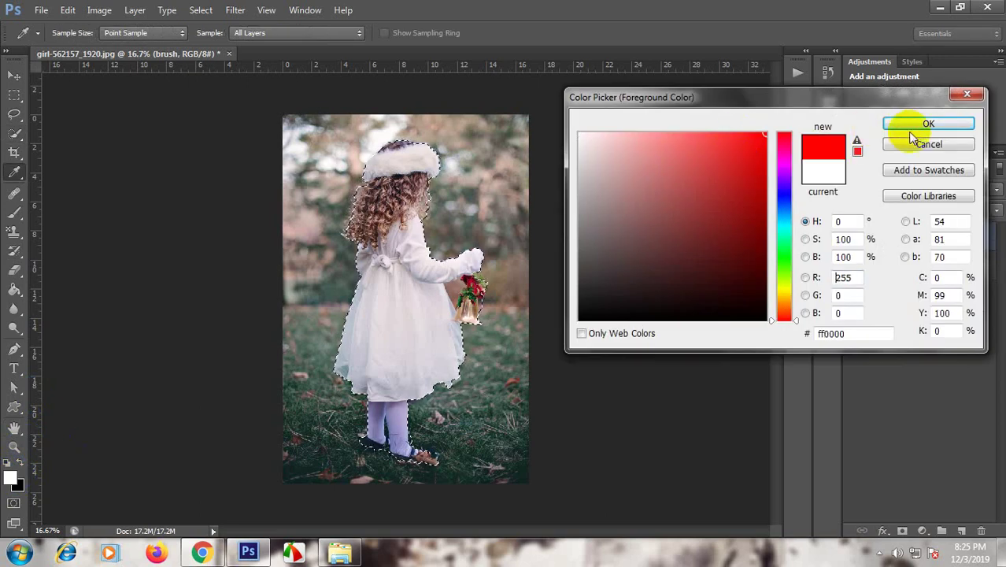
left_click(926, 125)
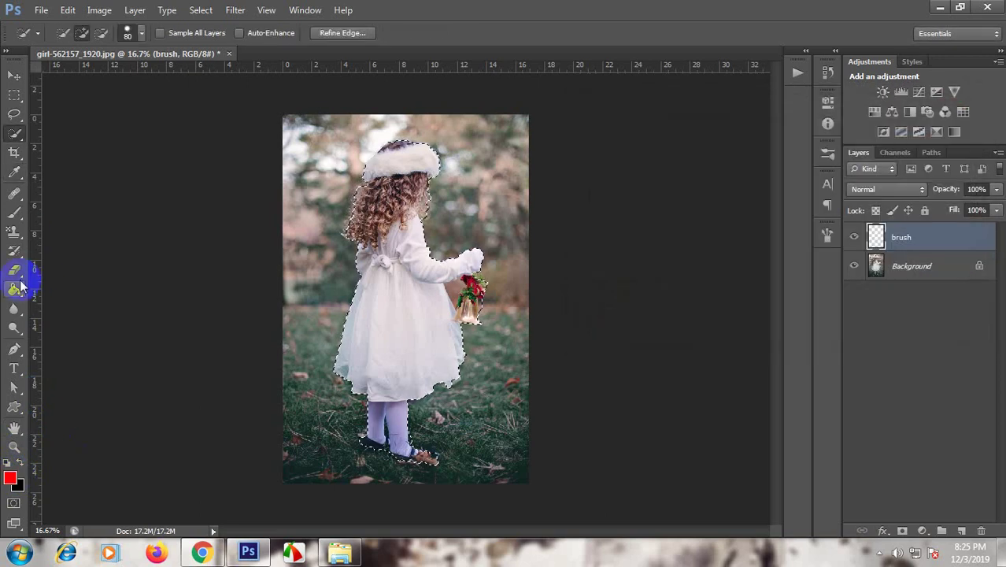
Step: Choose the Brush tool with a soft round 450 px preset
left_click(15, 213)
right_click(367, 197)
left_click(536, 421)
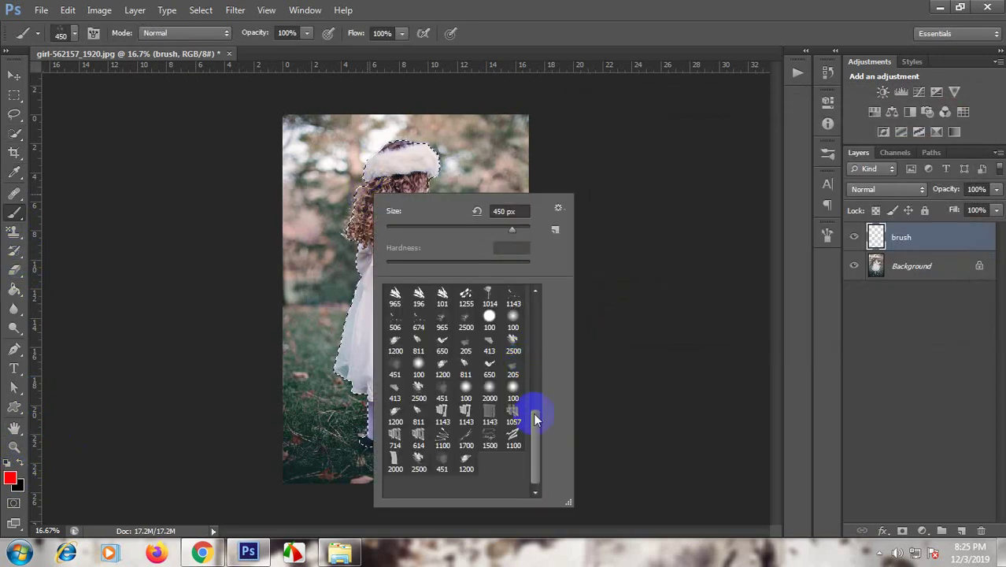
left_click_drag(535, 441, 538, 293)
left_click(399, 309)
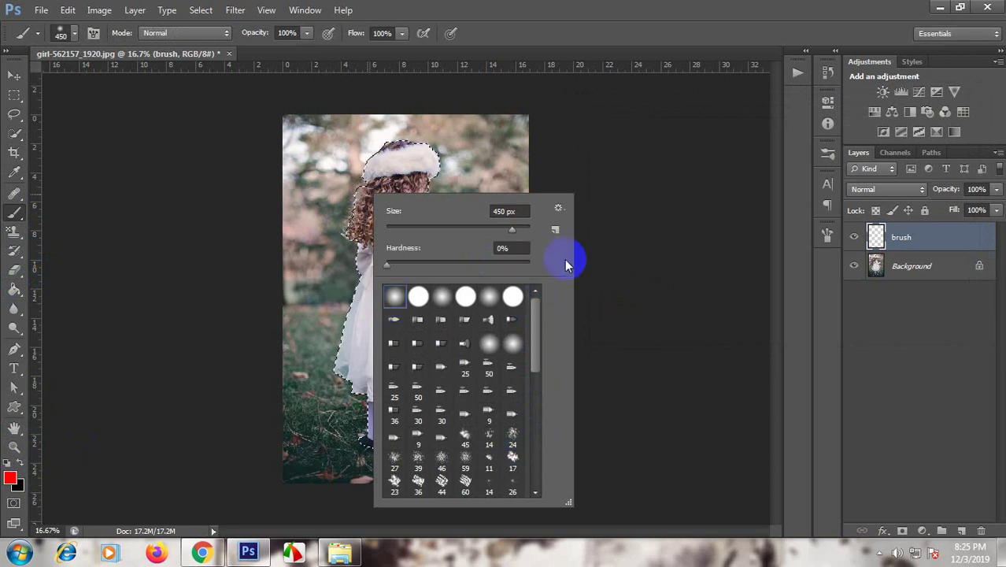
key("Return")
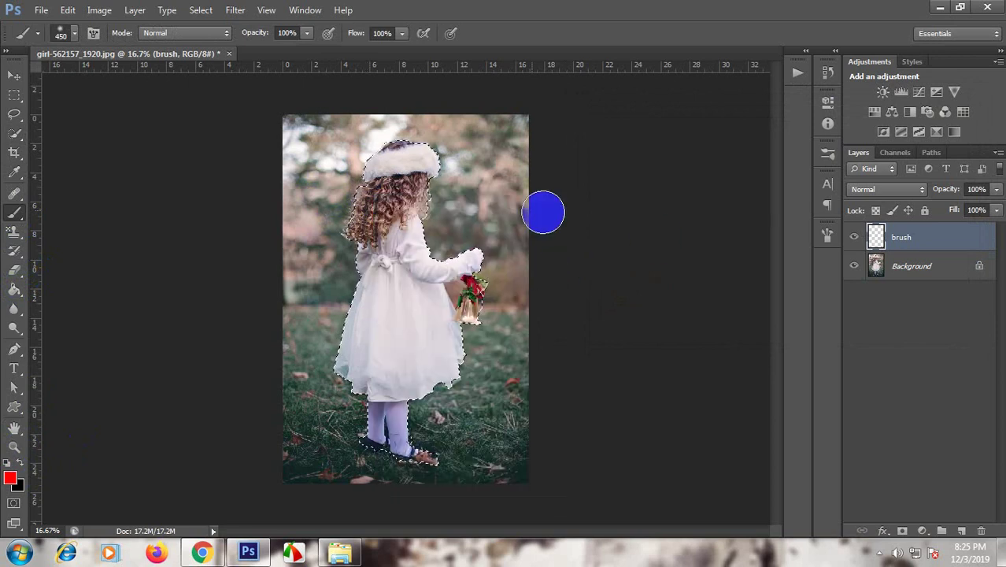
Step: Paint the selected girl silhouette solid red and clear the selection
left_click_drag(395, 182, 392, 160)
mouse_move(364, 199)
left_mouse_down()
mouse_move(387, 220)
mouse_move(398, 261)
mouse_move(406, 232)
mouse_move(351, 356)
mouse_move(386, 399)
mouse_move(445, 354)
mouse_move(465, 255)
mouse_move(381, 255)
mouse_move(387, 445)
mouse_move(411, 434)
left_mouse_up()
left_click_drag(377, 222, 498, 248)
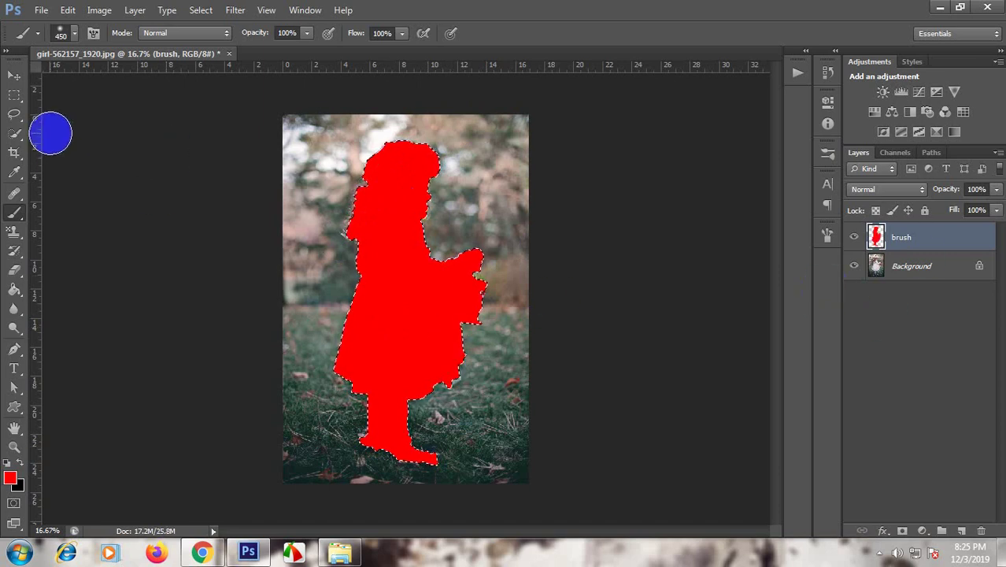
key("ctrl+d")
left_click(12, 78)
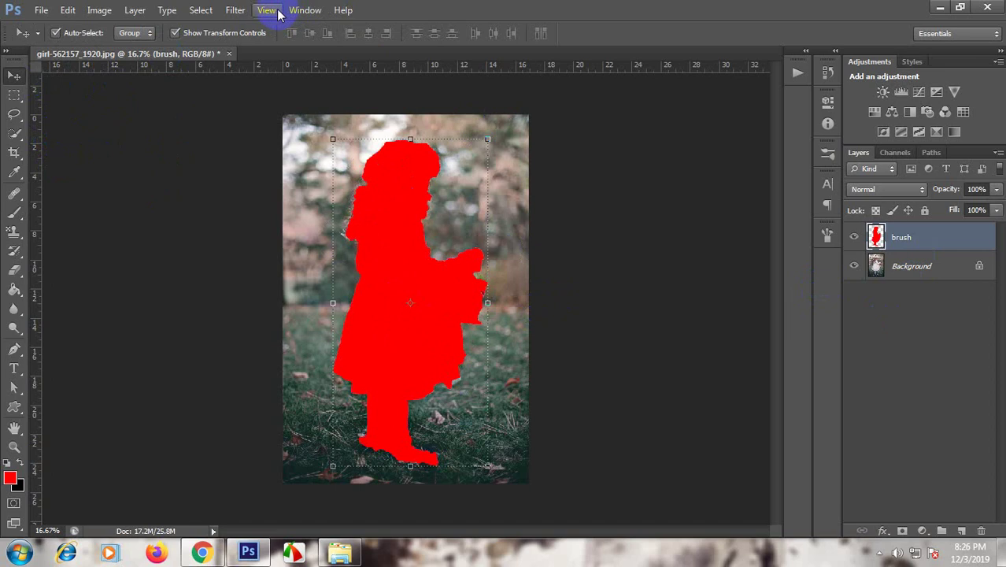
Step: Show the Actions panel and choose Load Actions from its panel menu
left_click(303, 11)
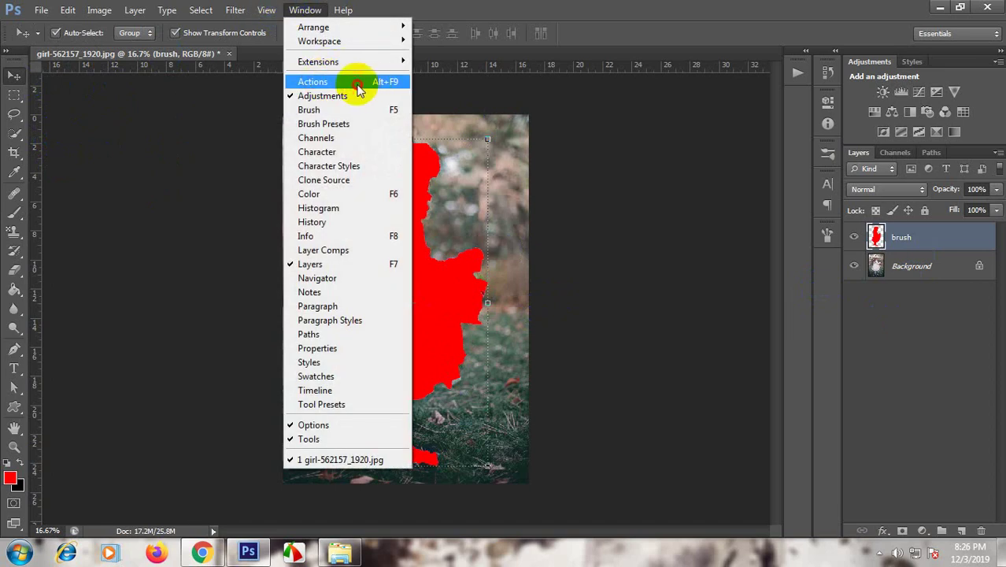
left_click(358, 83)
left_click(774, 63)
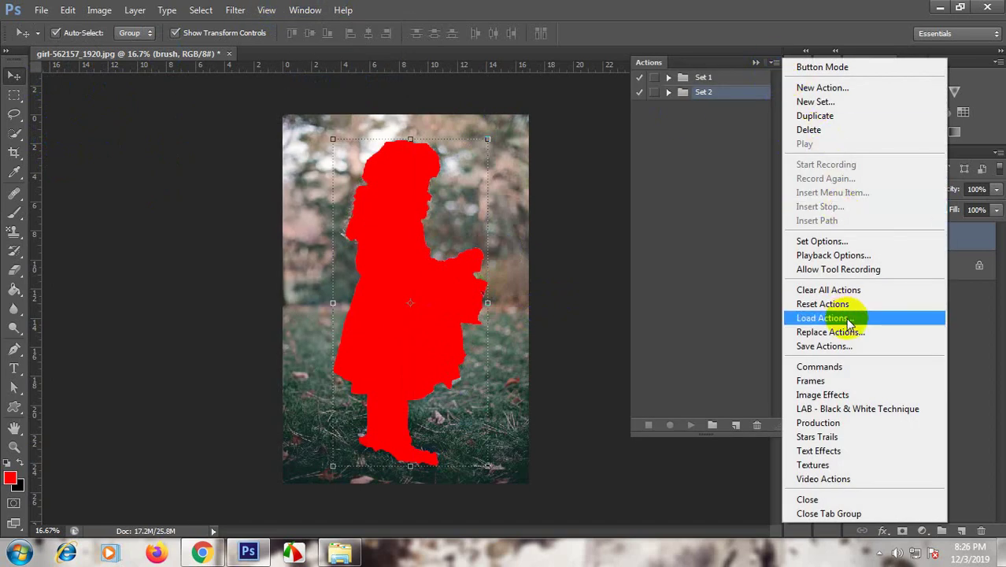
left_click(823, 318)
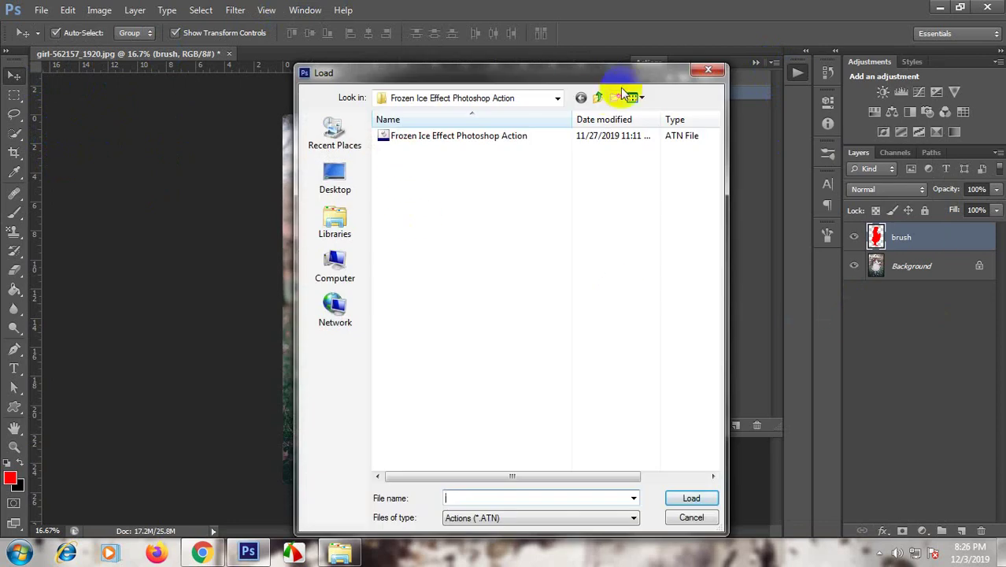
Step: Load the Happy Christmas Photoshop Action .ATN file from the new folder
left_click(601, 96)
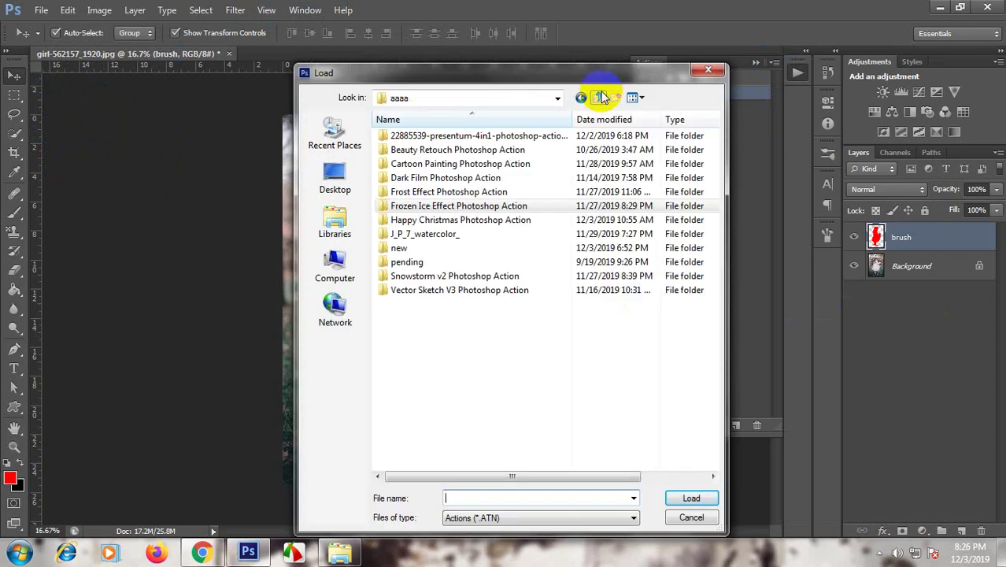
double_click(443, 250)
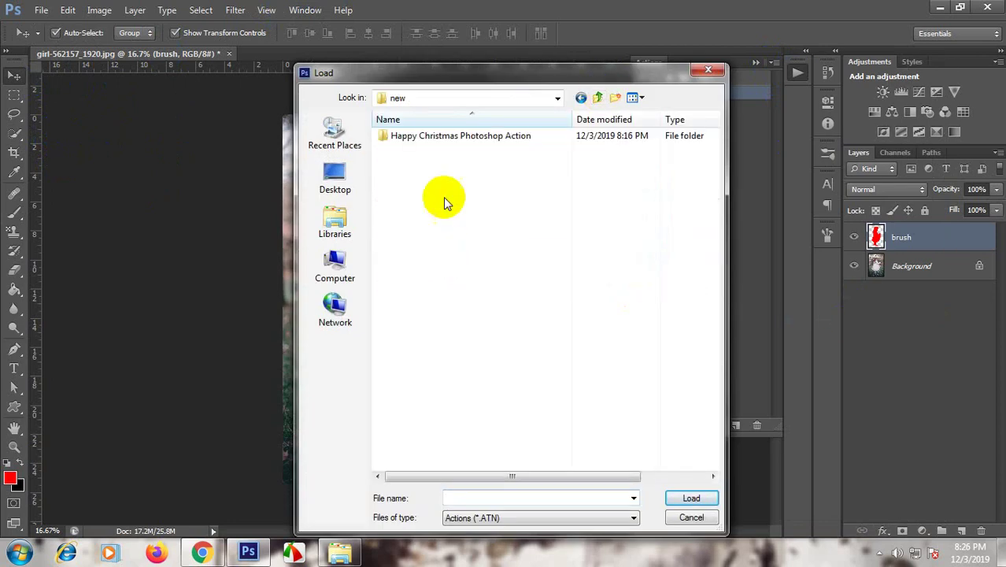
double_click(438, 147)
double_click(429, 149)
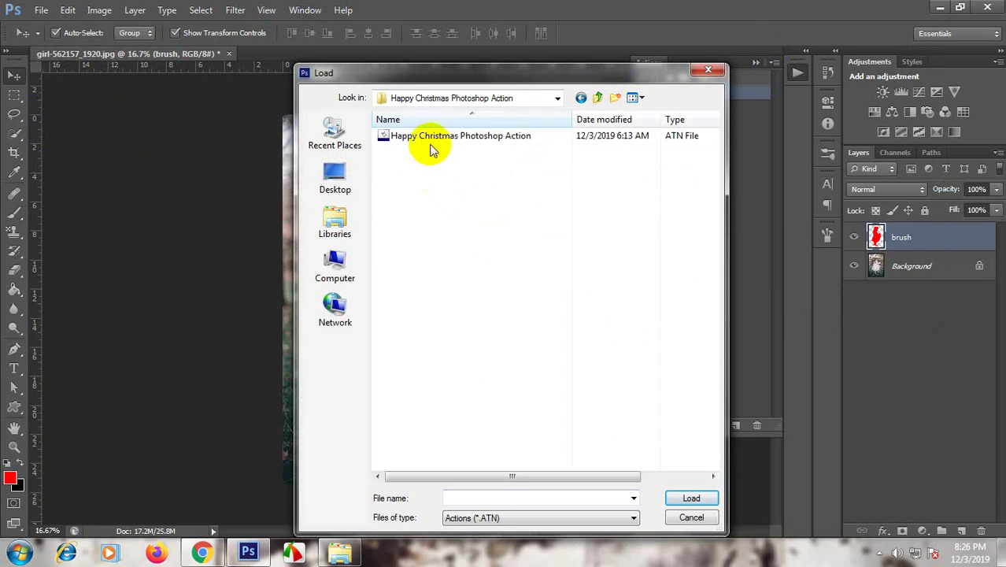
left_click(439, 139)
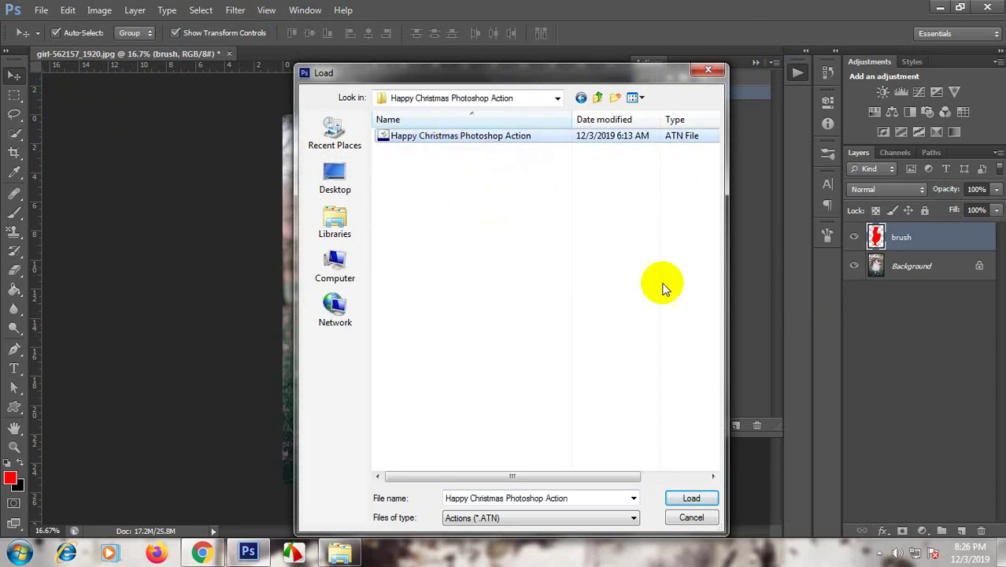
left_click(701, 500)
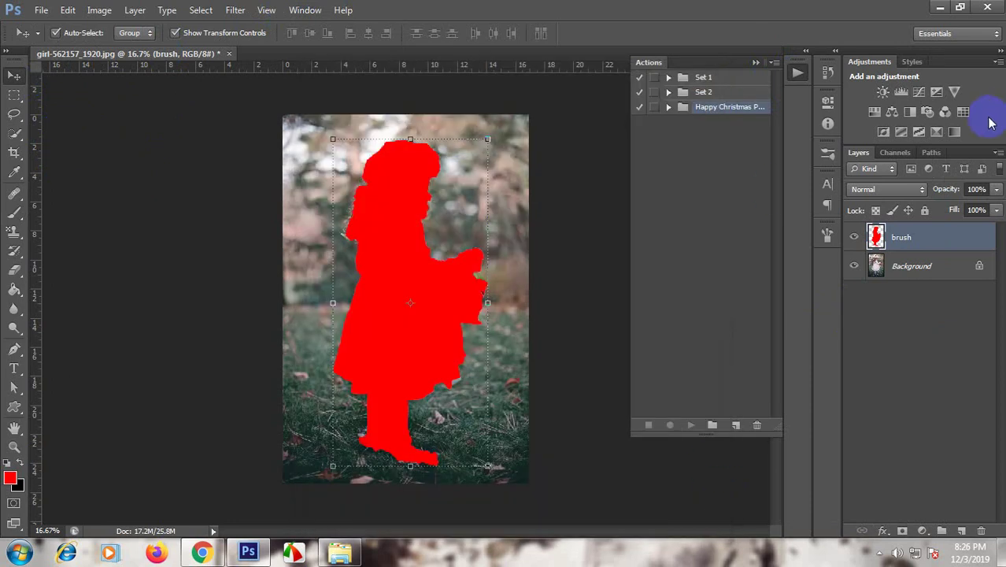
left_click(67, 10)
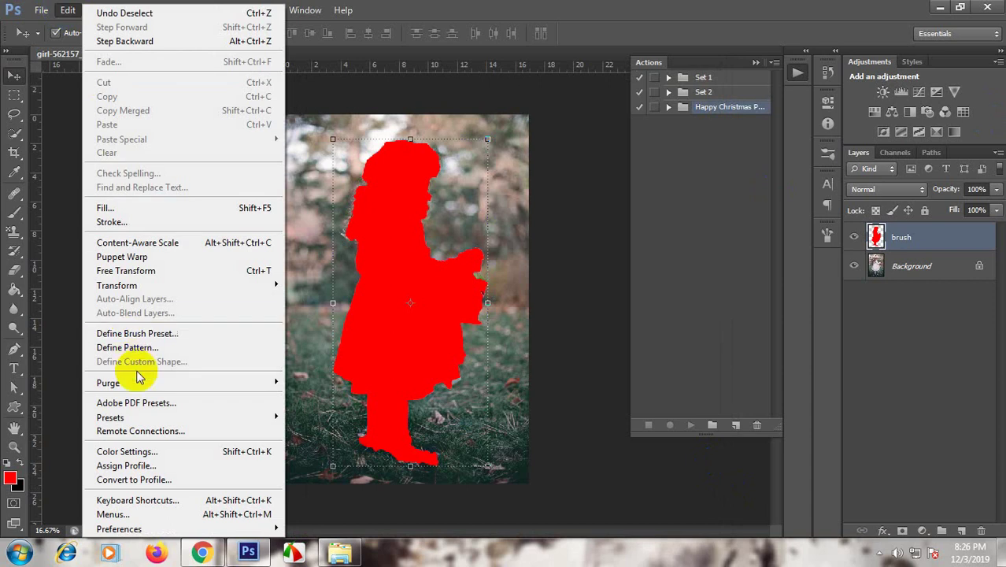
mouse_move(110, 418)
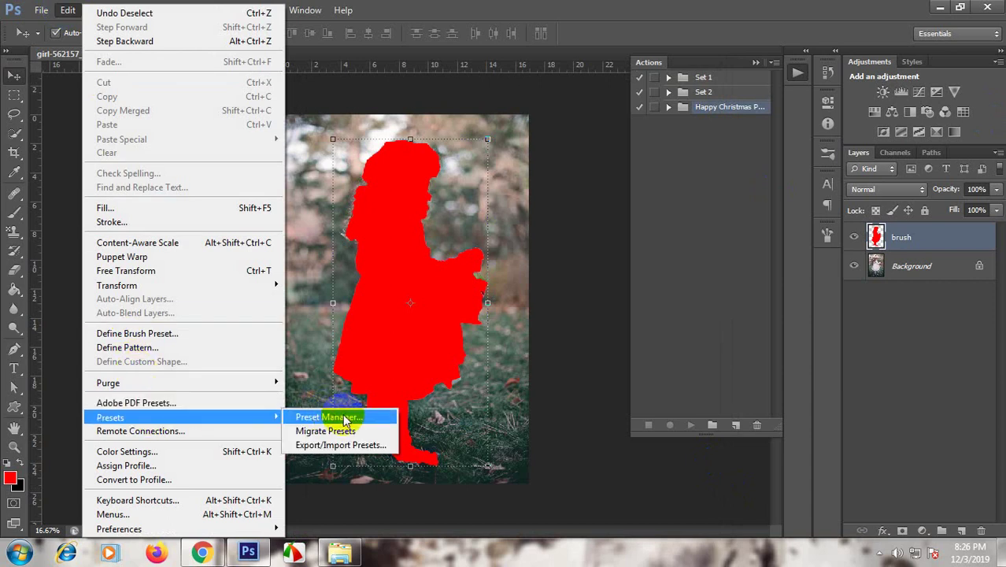
Step: In the Preset Manager, load the Happy Christmas Brushes file as brush presets
left_click(329, 419)
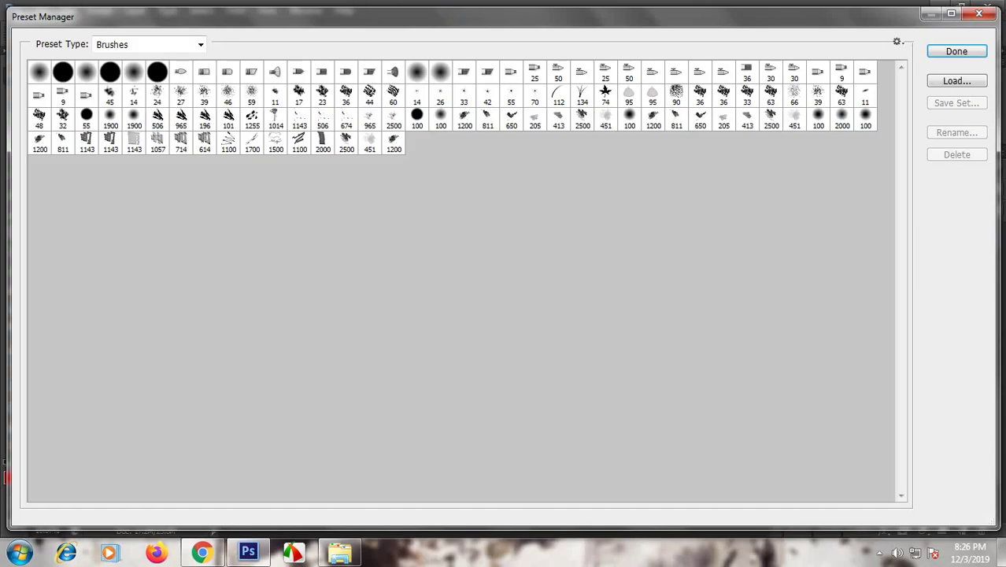
left_click(957, 80)
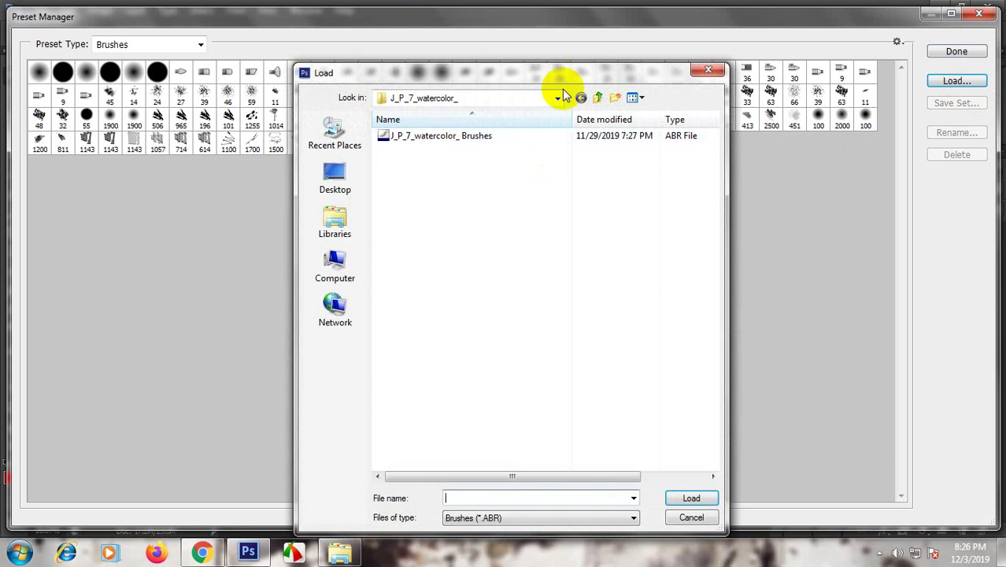
left_click(602, 101)
left_click(602, 101)
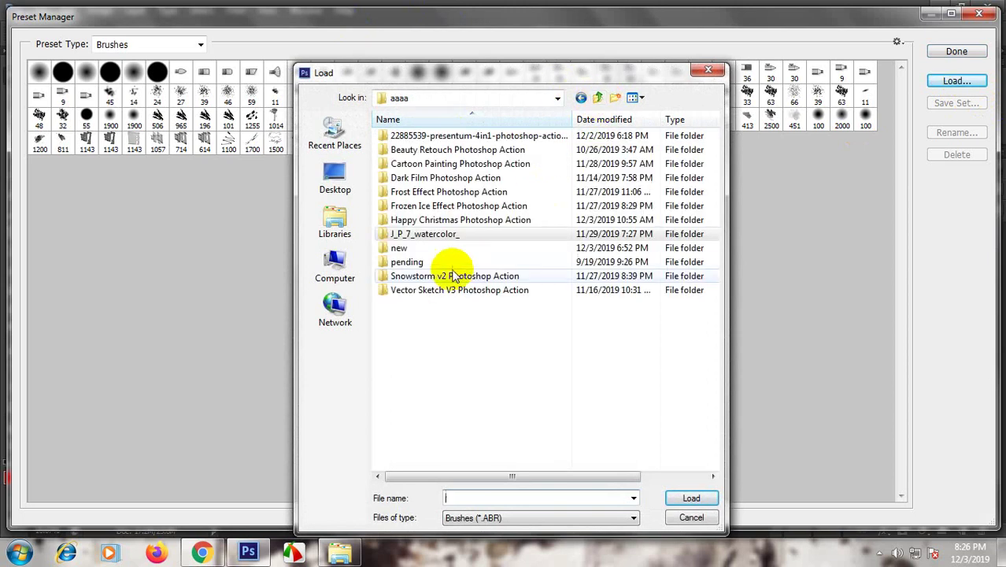
left_click(410, 251)
double_click(409, 250)
double_click(410, 138)
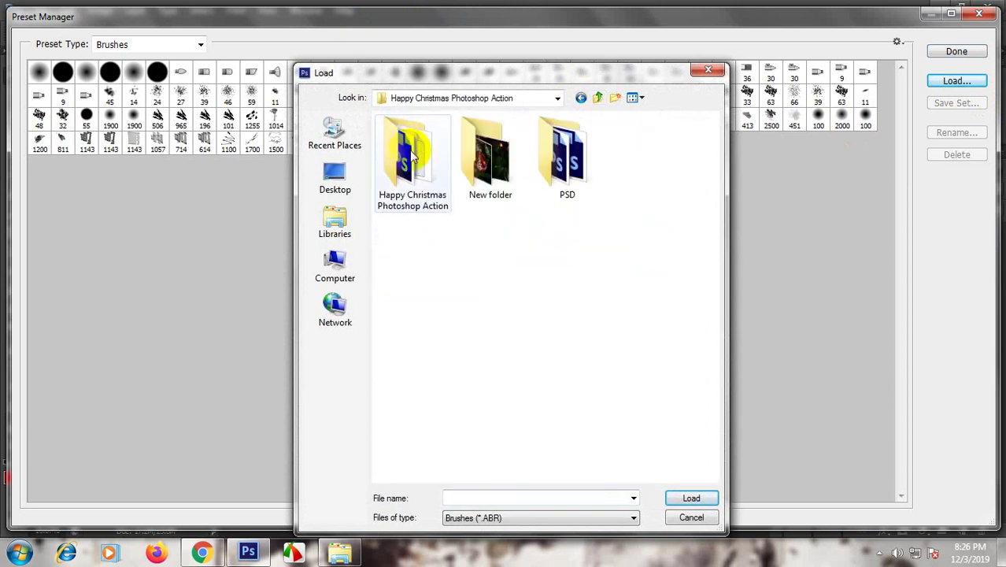
double_click(411, 183)
left_click(409, 139)
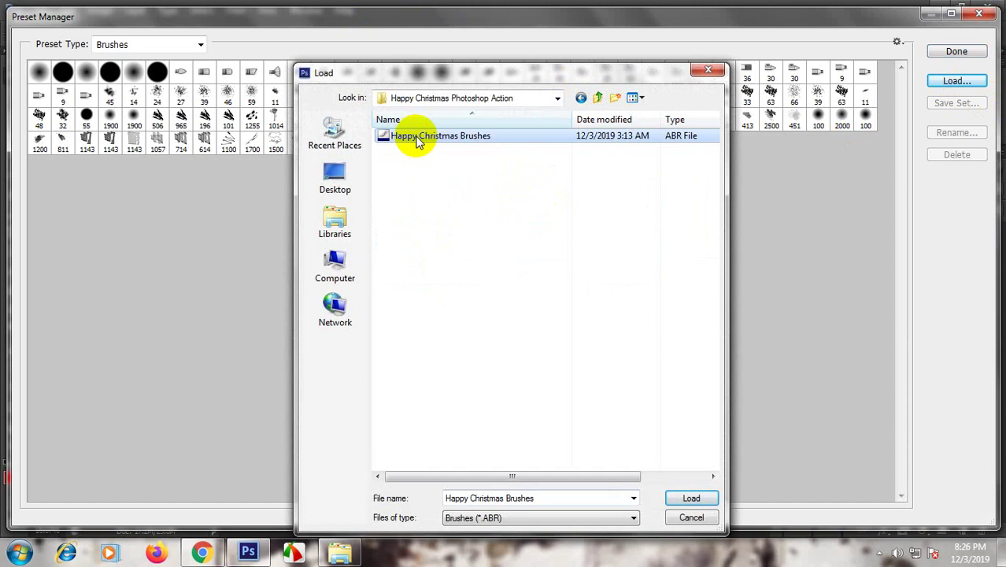
left_click(692, 497)
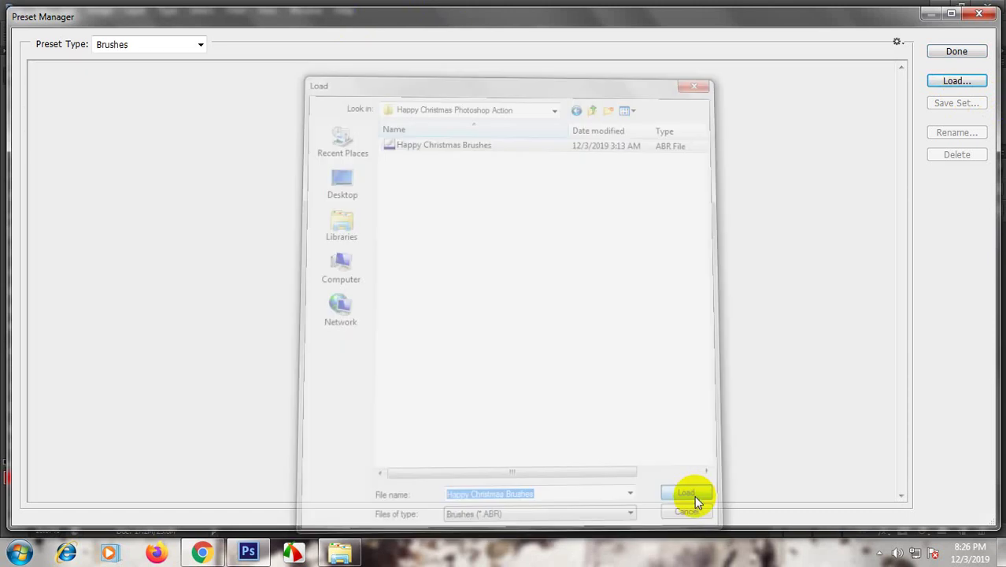
Step: Load the Happy Christmas Patterns file as pattern presets and close the Preset Manager
left_click(158, 44)
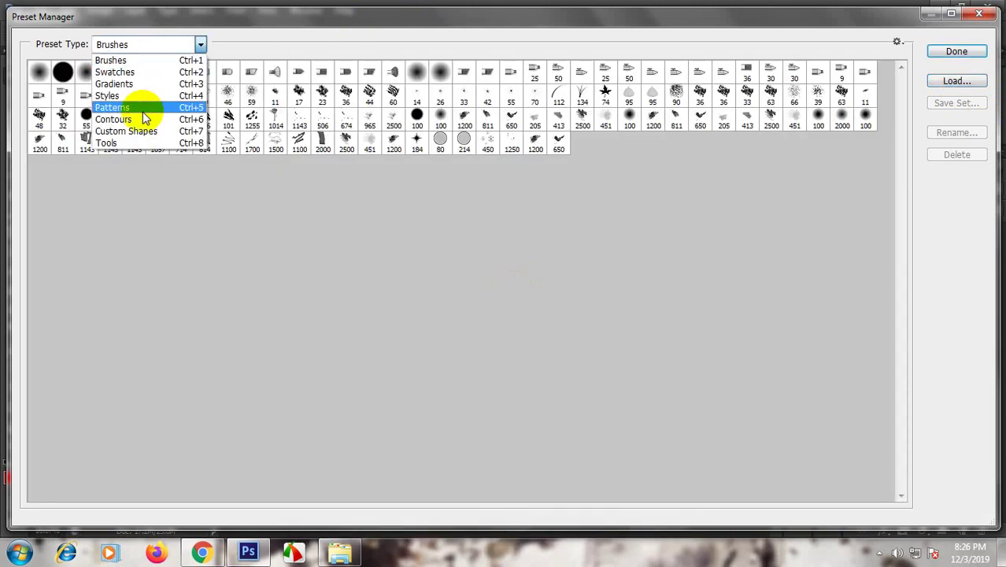
left_click(143, 108)
left_click(957, 81)
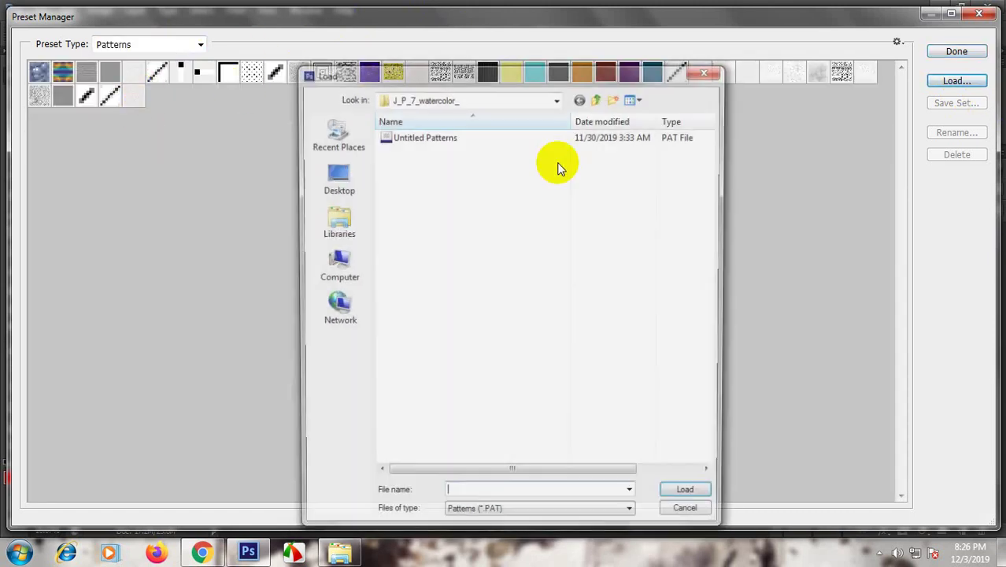
left_click(411, 137)
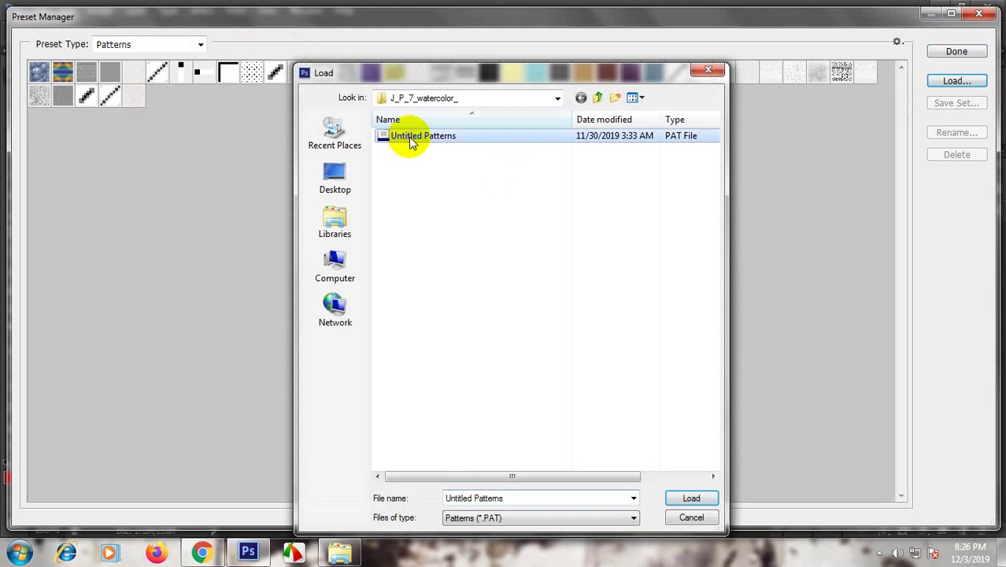
left_click(598, 98)
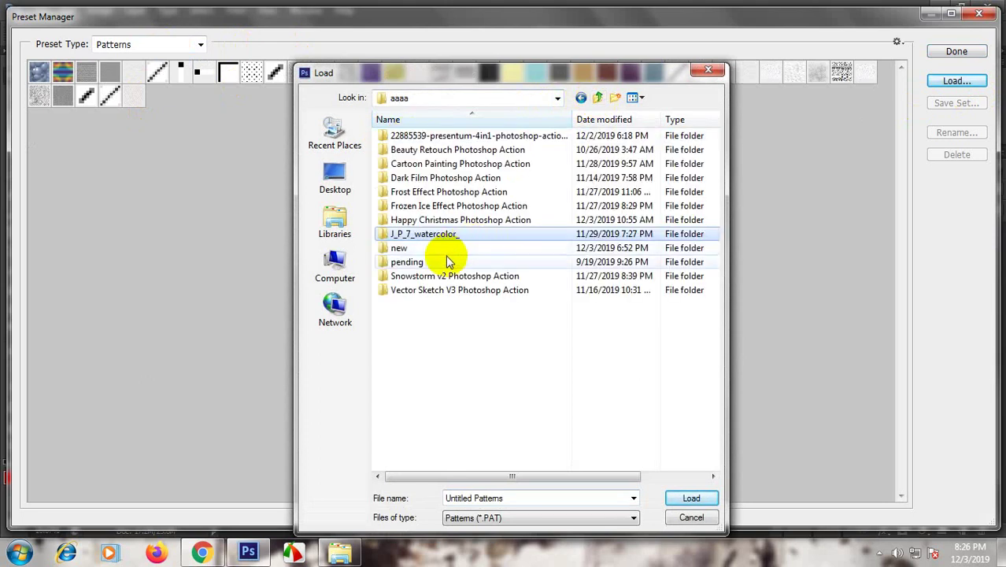
double_click(446, 250)
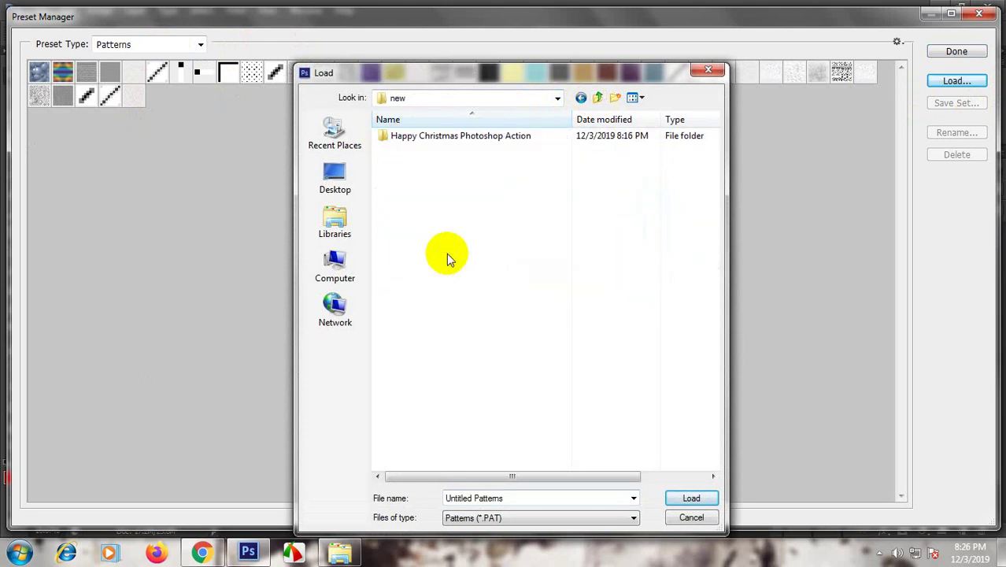
double_click(420, 149)
double_click(404, 146)
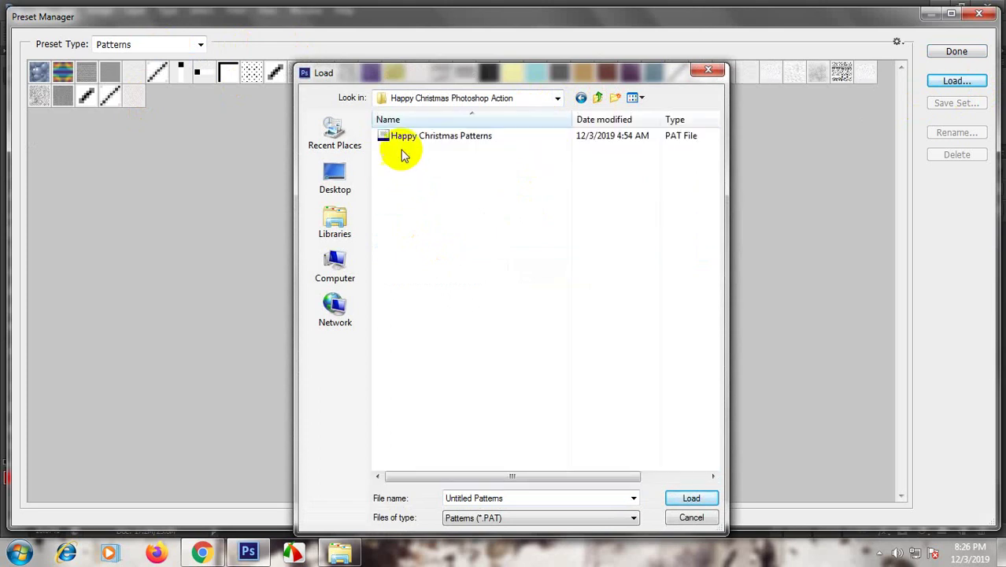
left_click(402, 140)
double_click(402, 139)
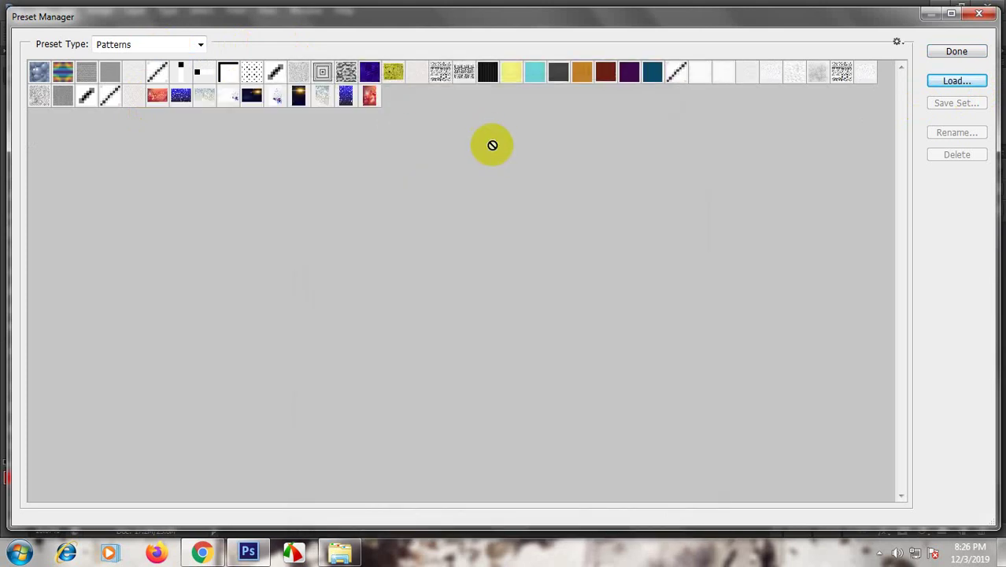
left_click(956, 51)
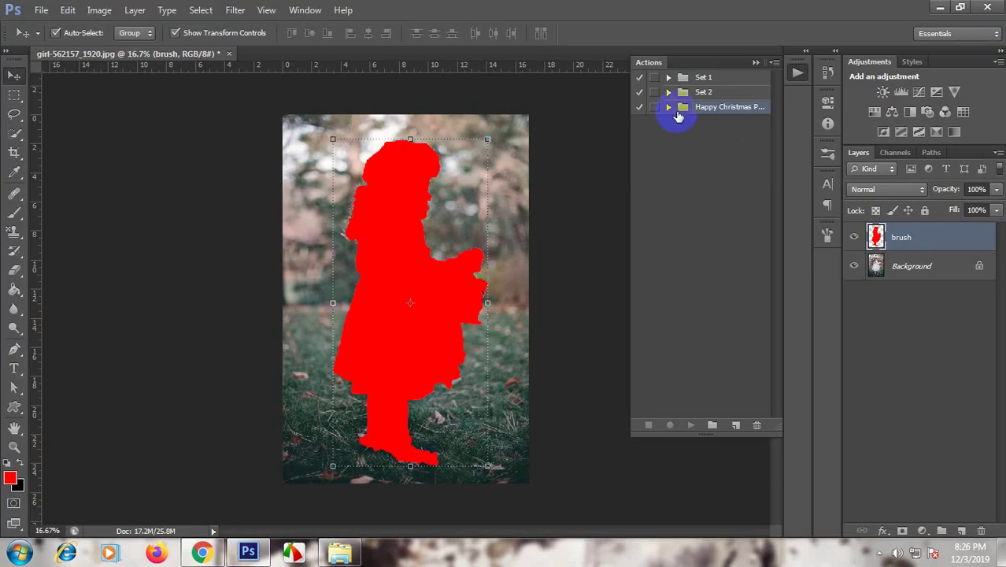
Step: Confirm the image is 2000×3000 px, then play Effect Run 2 from the Happy Christmas set
left_click(669, 108)
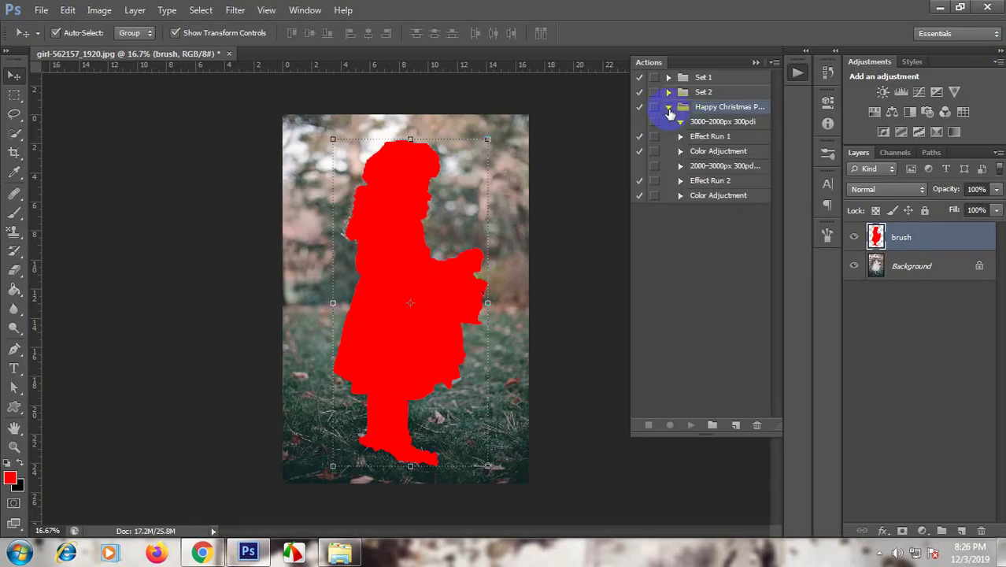
right_click(408, 191)
left_click(99, 11)
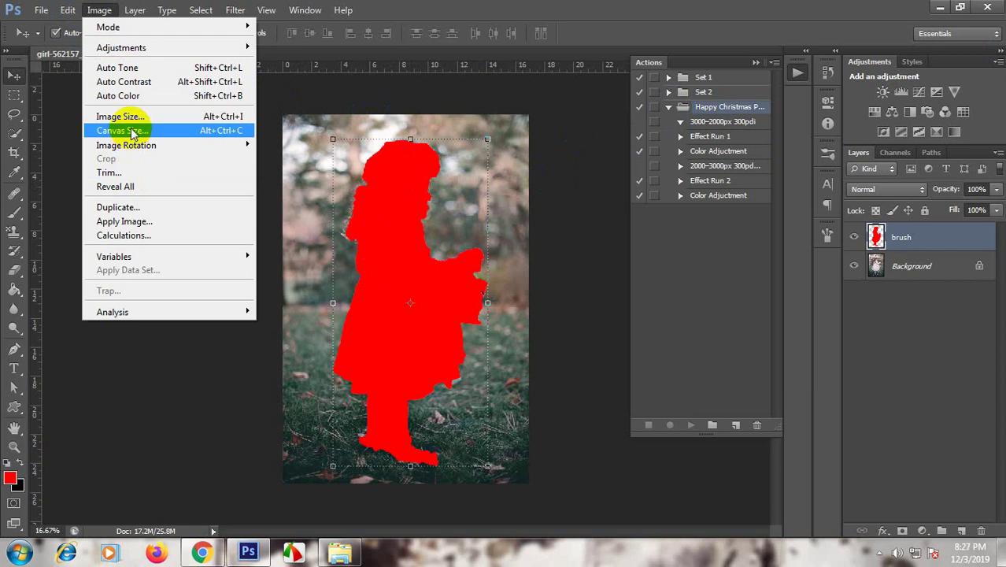
left_click(157, 117)
left_click_drag(490, 110, 297, 87)
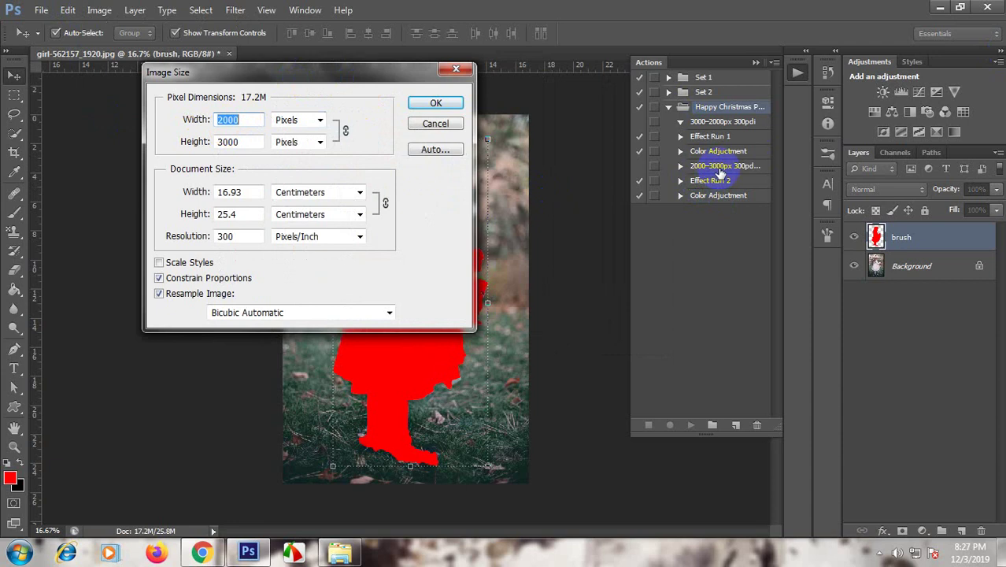
left_click(435, 103)
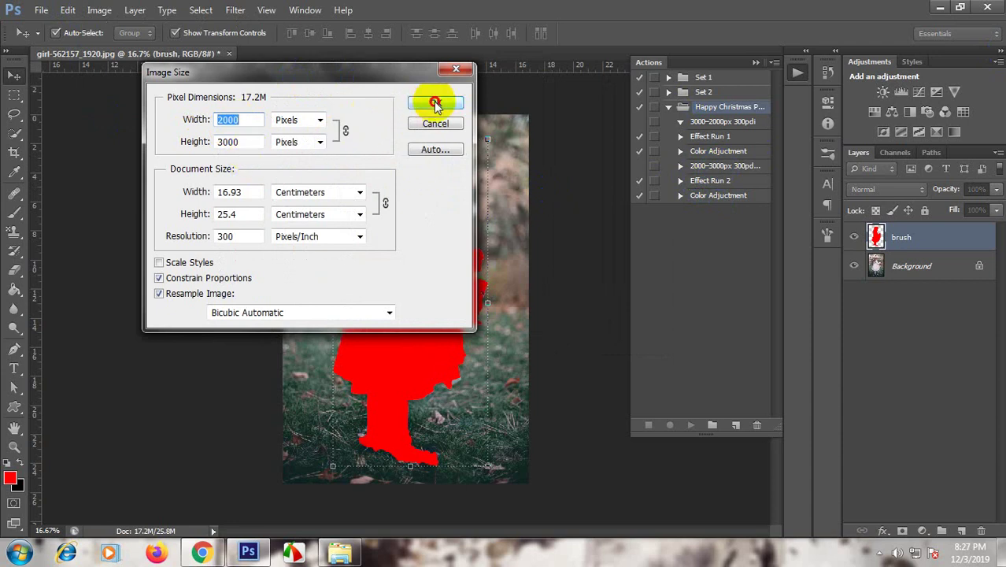
left_click(713, 180)
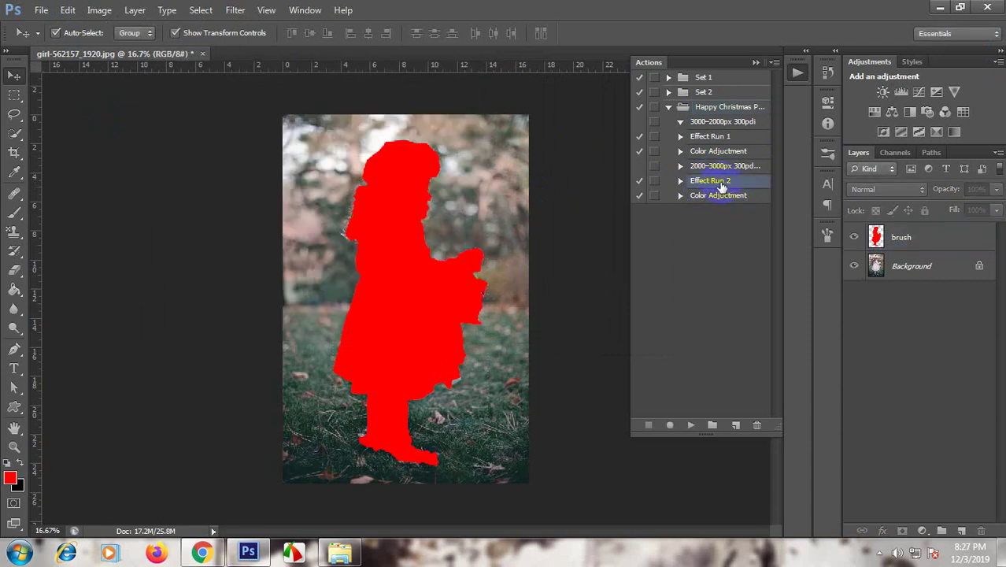
left_click(693, 426)
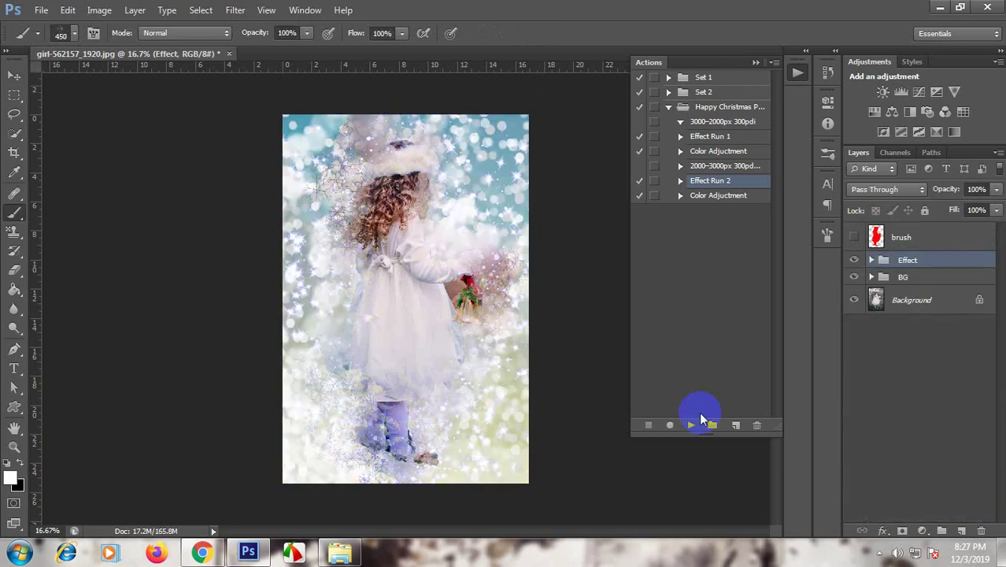
Step: Expand the BG group and preview the red, blue and teal Pattern Fills 1–3
left_click(872, 277)
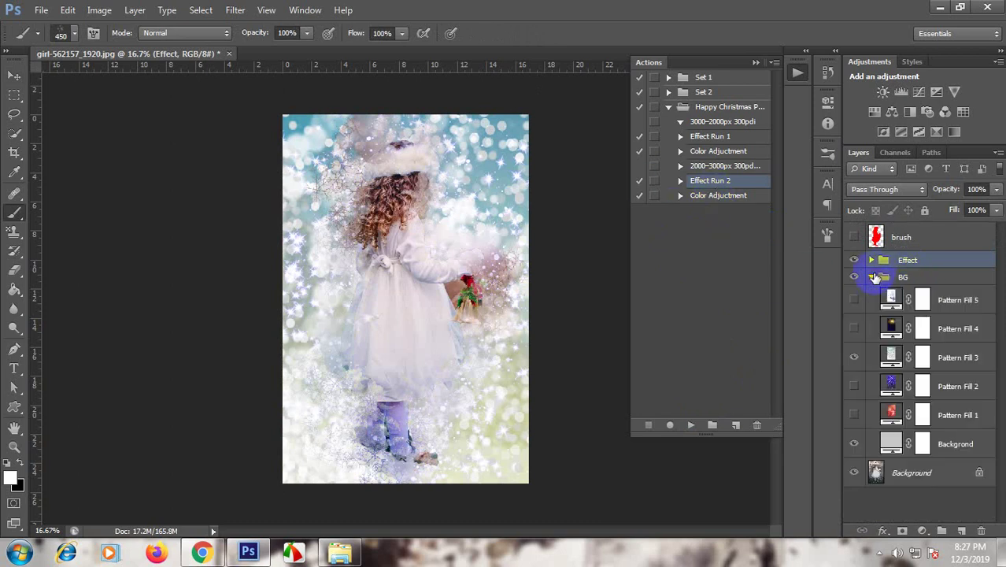
left_click(854, 415)
left_click(854, 357)
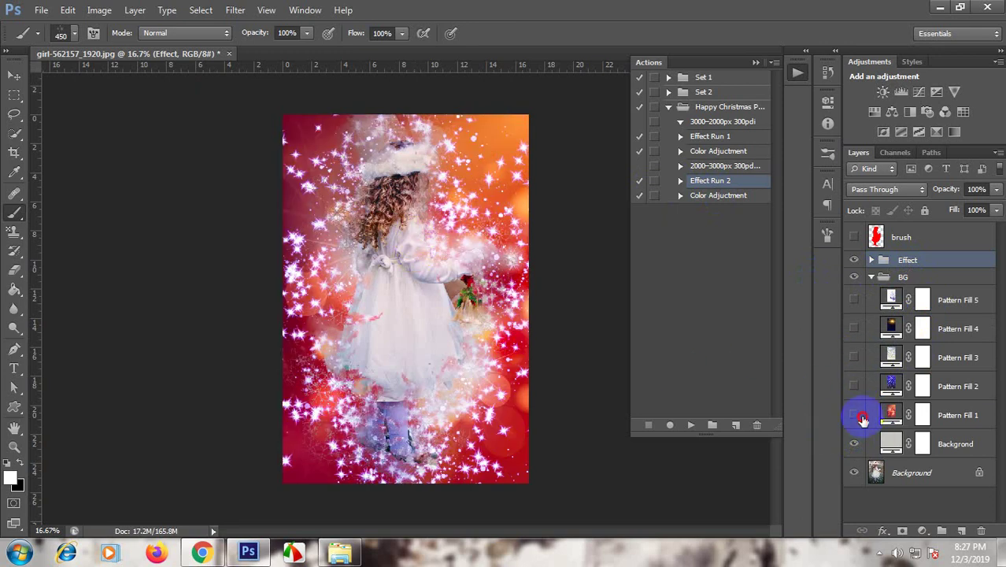
left_click(855, 415)
left_click(854, 386)
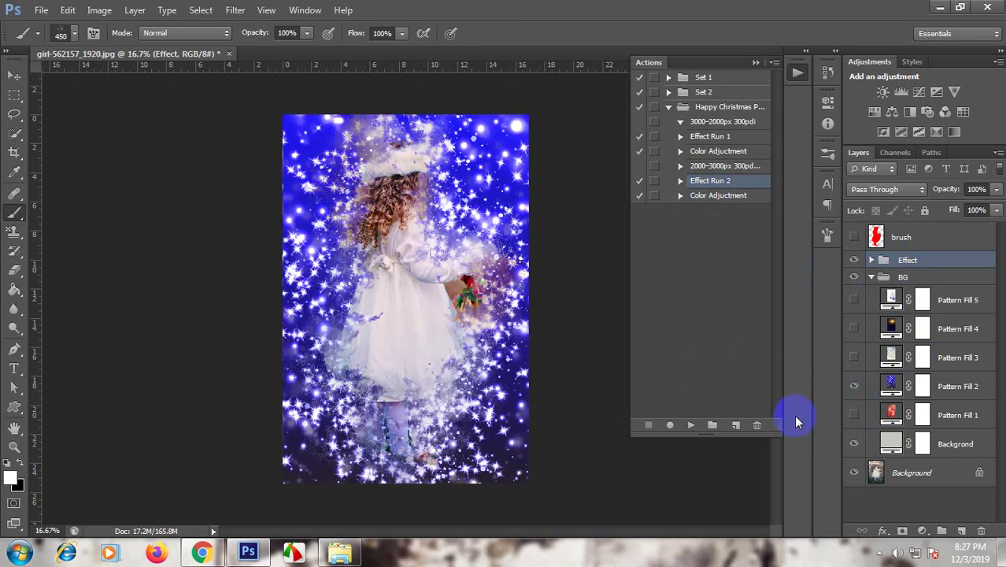
left_click(855, 386)
left_click(854, 357)
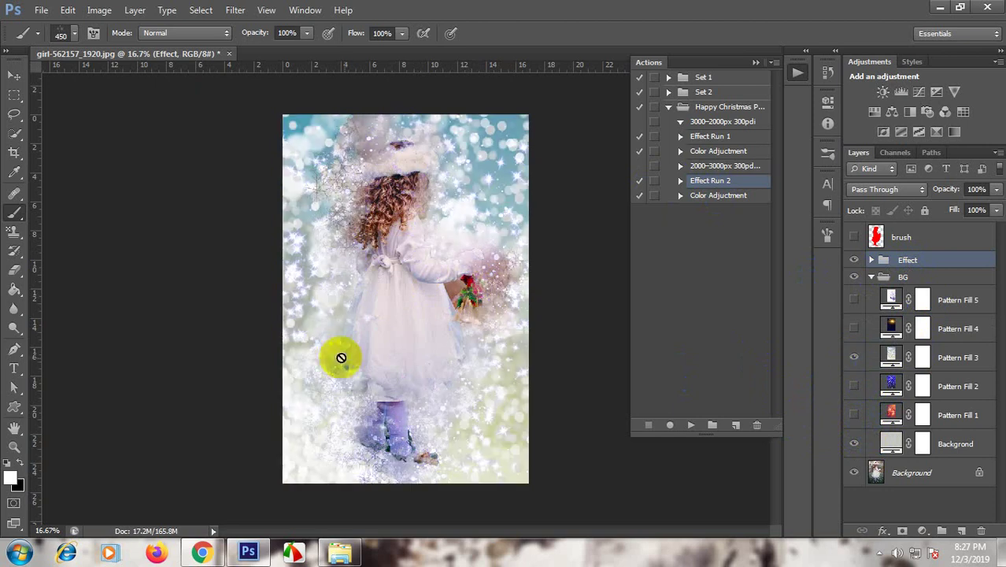
Step: Preview the starry Pattern Fill 4 and snowflake Pattern Fill 5, leaving all fills hidden
left_click(854, 357)
left_click(854, 328)
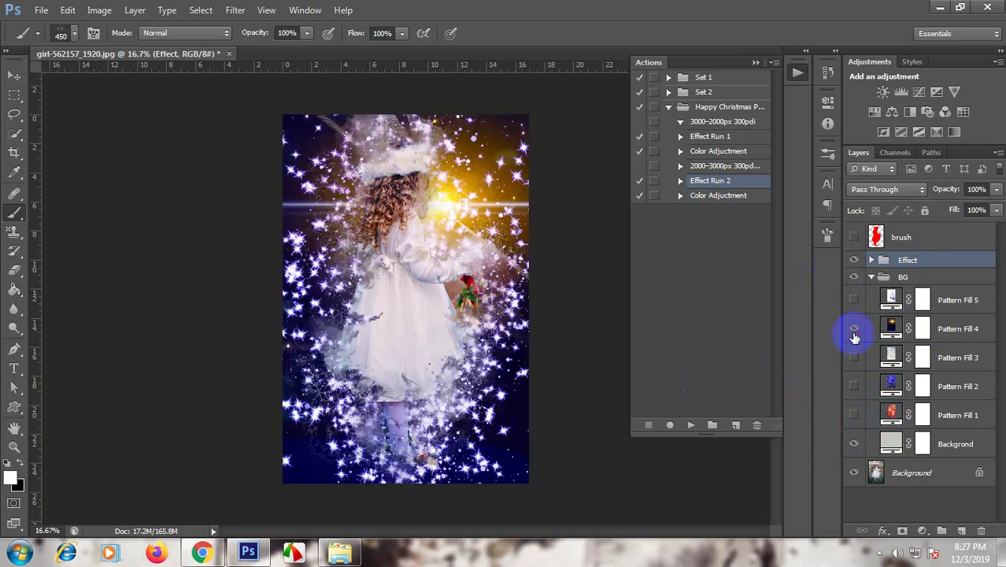
left_click(855, 328)
left_click(854, 301)
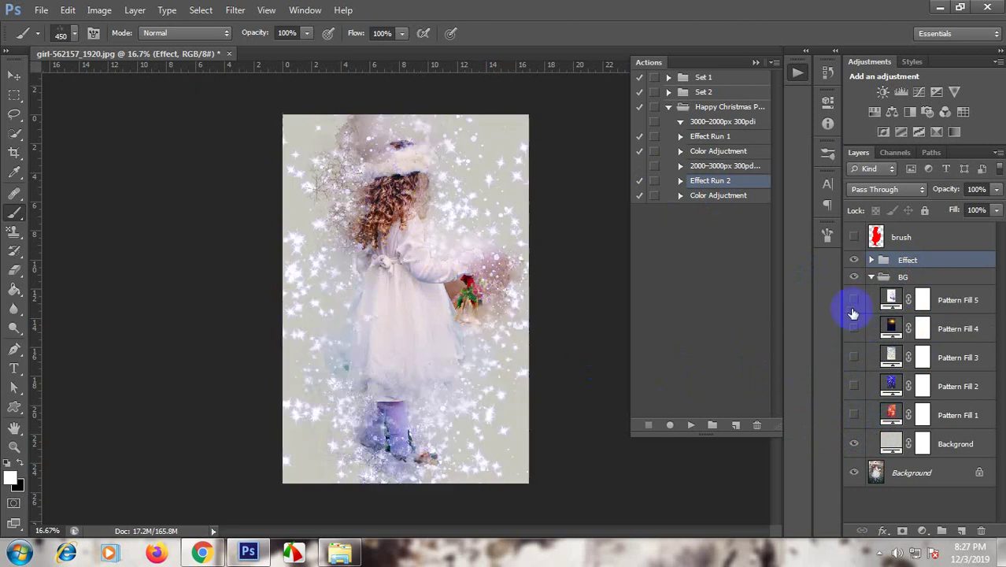
left_click(854, 300)
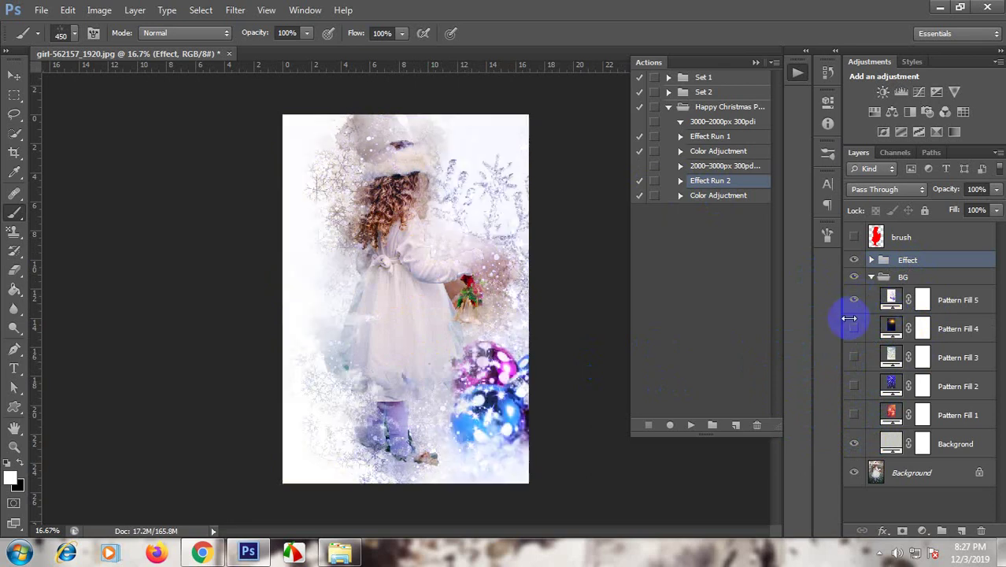
left_click(855, 300)
Step: Try reddish-brown and green colours for the Backgrond fill, then cancel to keep grey
double_click(891, 444)
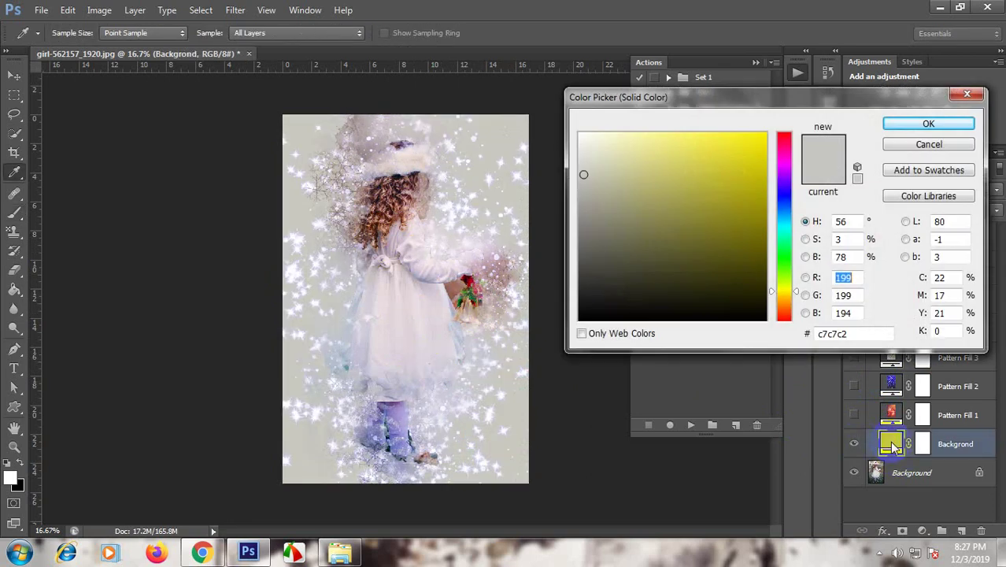
left_click(396, 201)
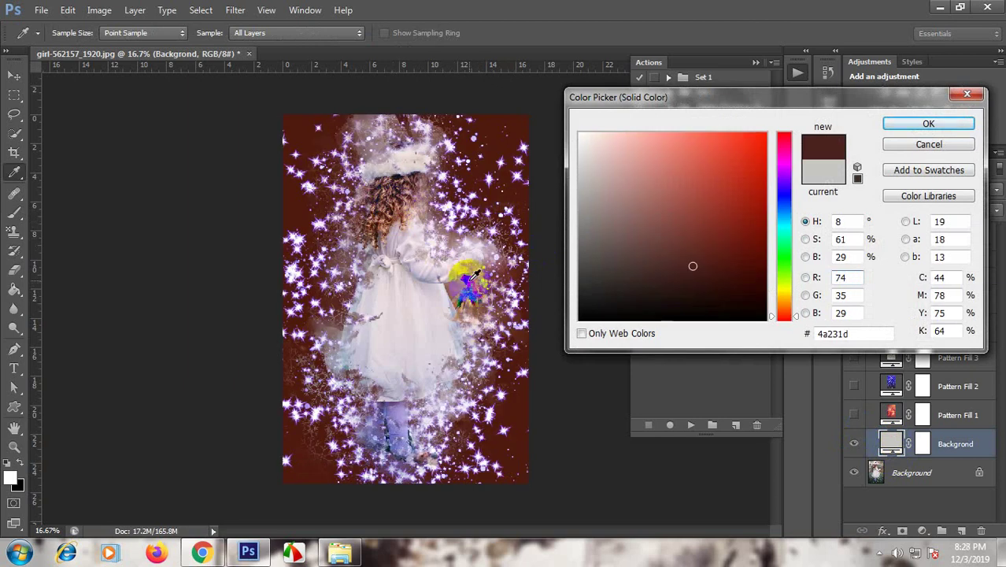
left_click(475, 271)
left_click(783, 274)
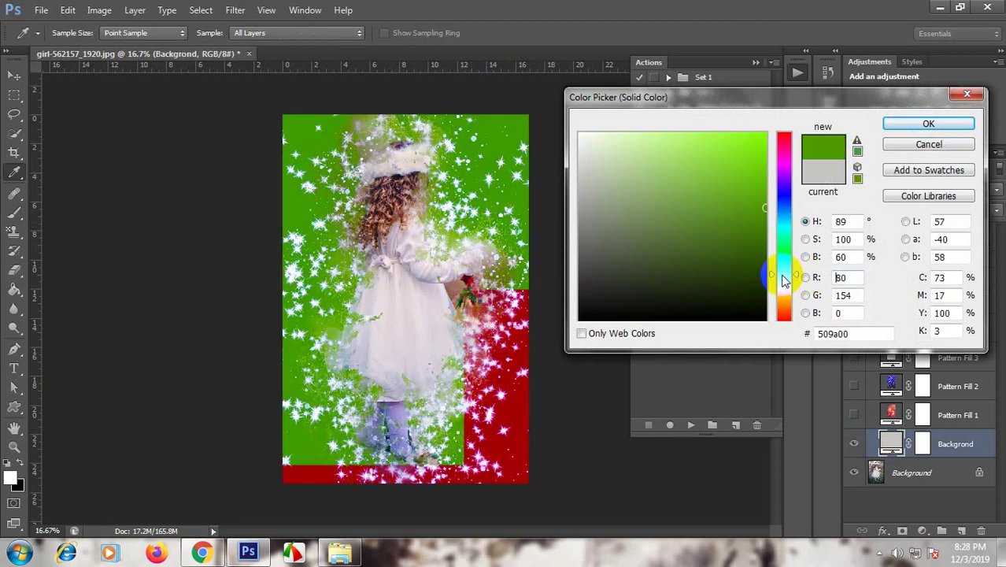
left_click_drag(643, 182, 634, 168)
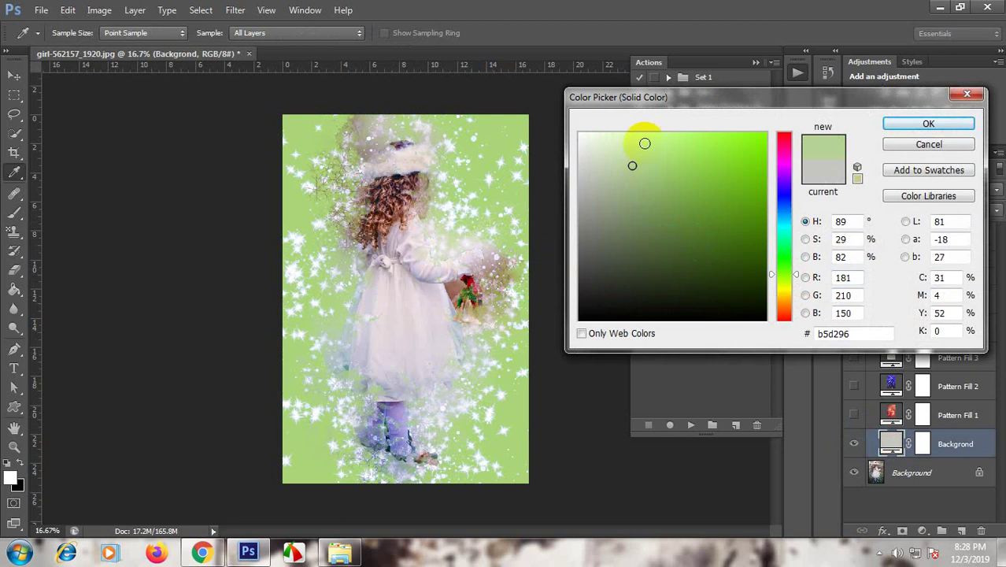
left_click(645, 143)
left_click(894, 146)
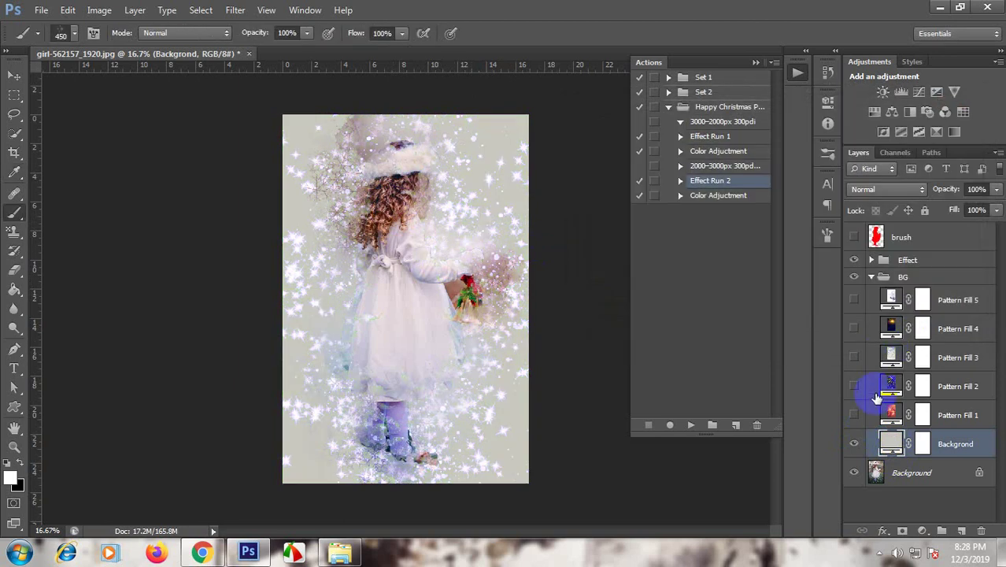
Step: Show the teal bokeh Pattern Fill 3, collapse BG, and select Effect and Color Adjustment
left_click(855, 357)
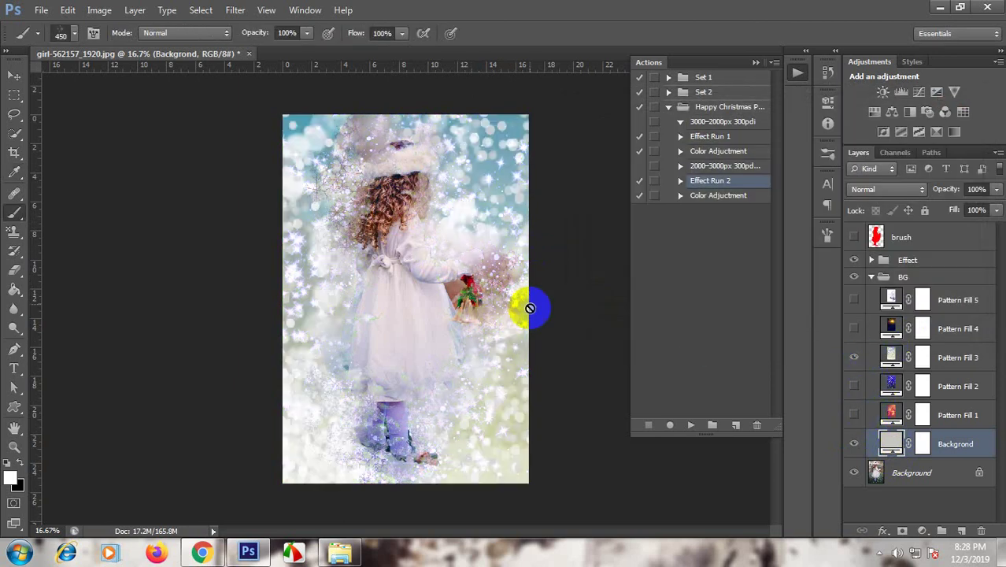
left_click(882, 277)
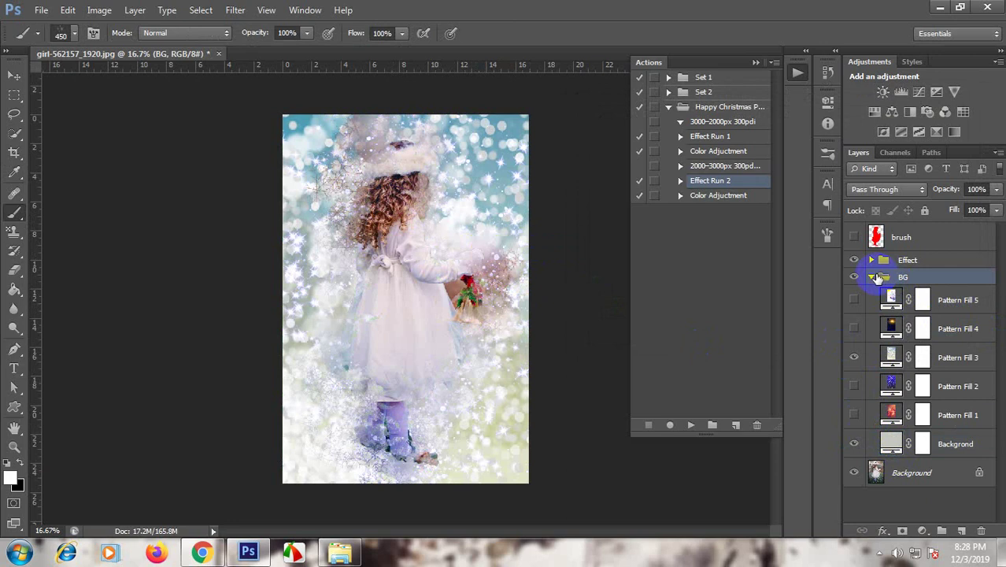
left_click(873, 277)
left_click(904, 261)
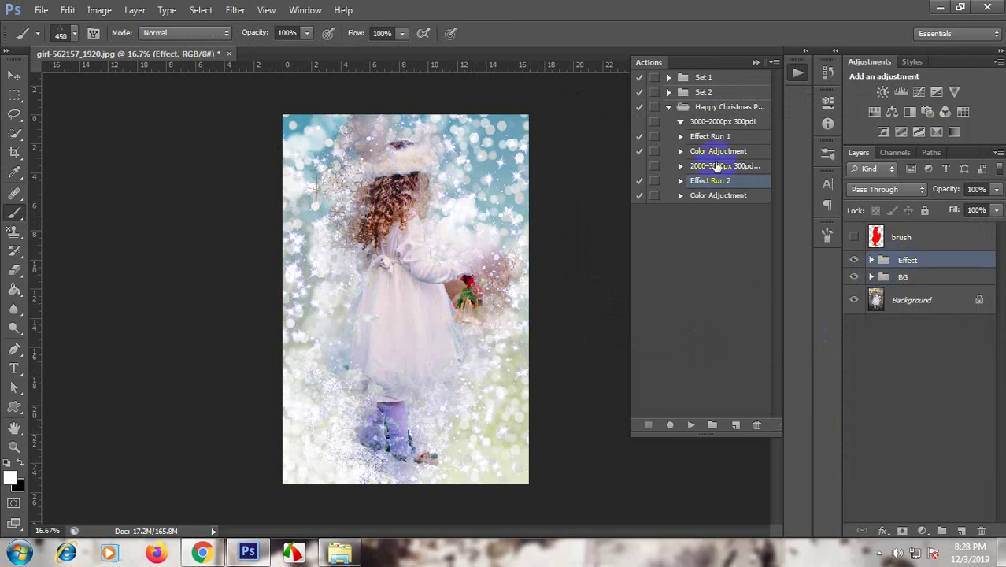
left_click(705, 195)
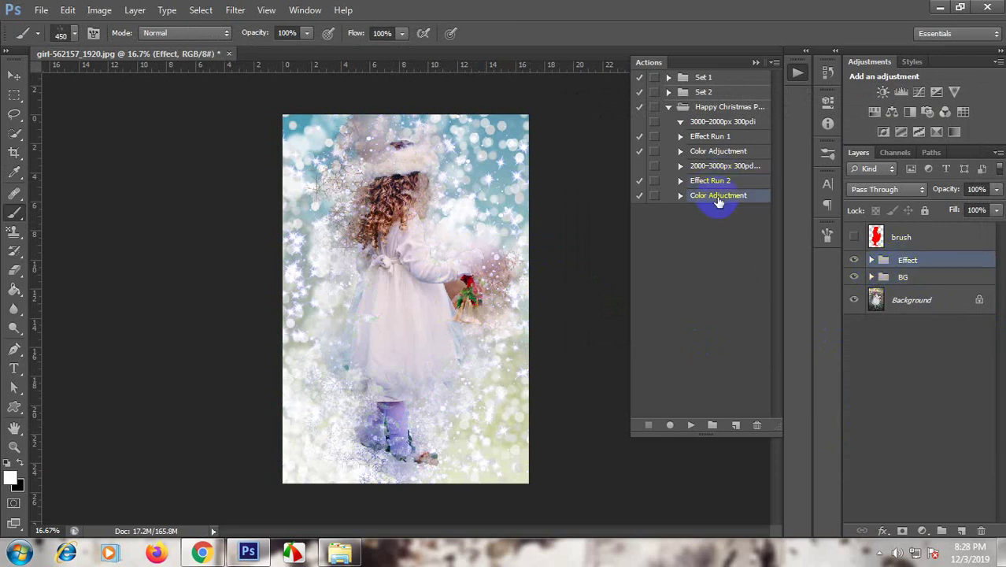
Step: Run the Color Adjustment action and turn on Curves 6 in the Color Fx 07 group for a pink-peach tone
left_click(692, 426)
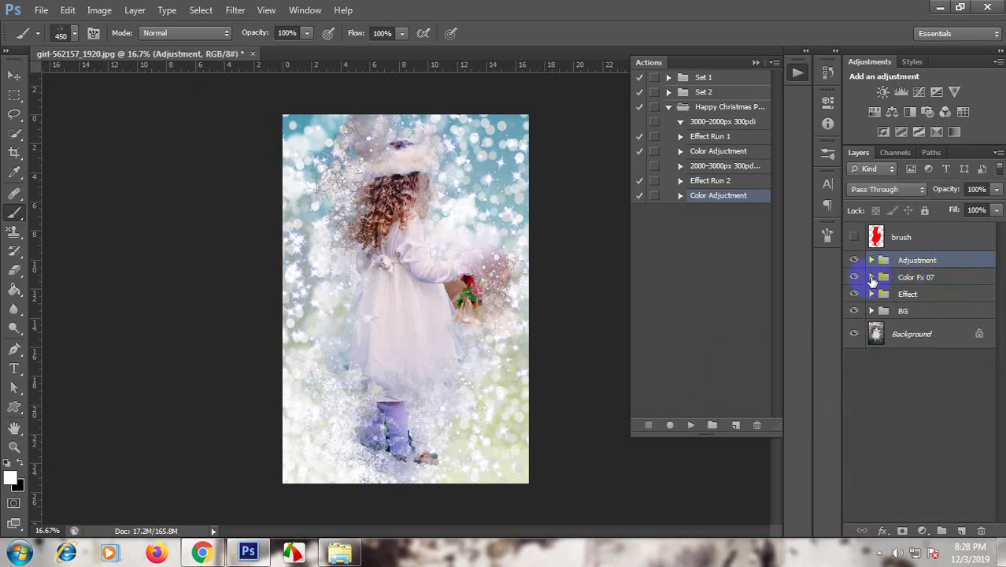
left_click(872, 278)
left_click(856, 331)
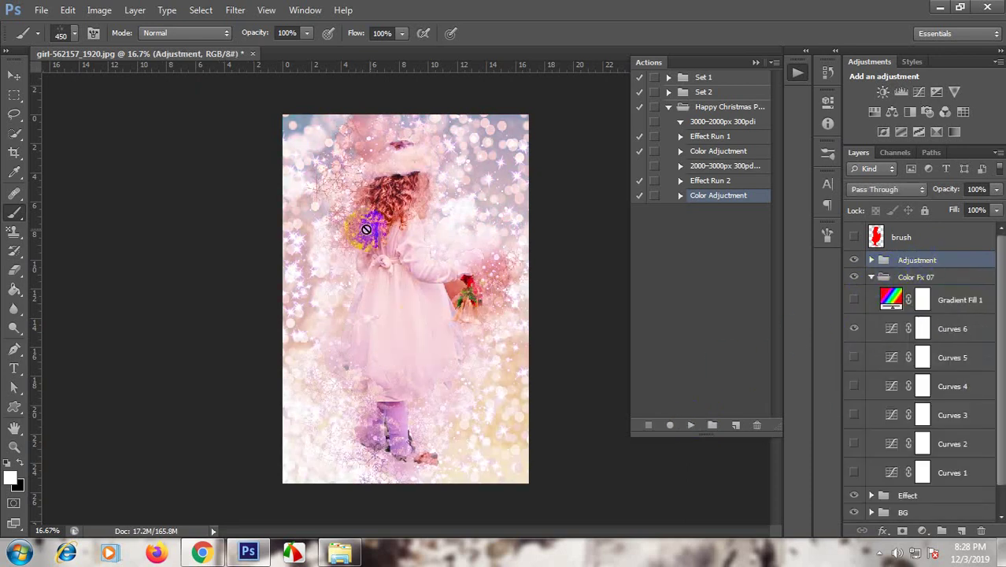
key("ctrl+plus")
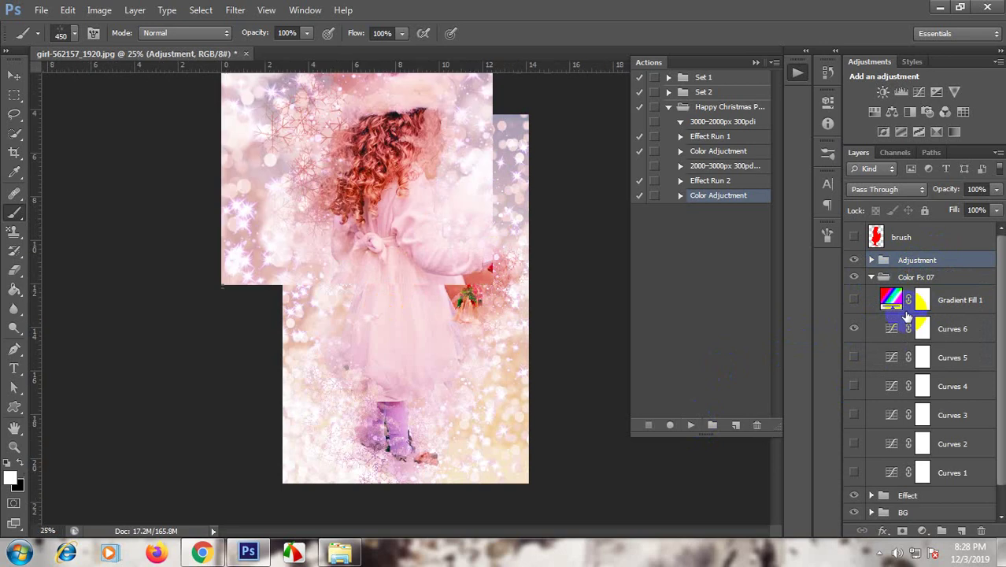
key("ctrl+minus")
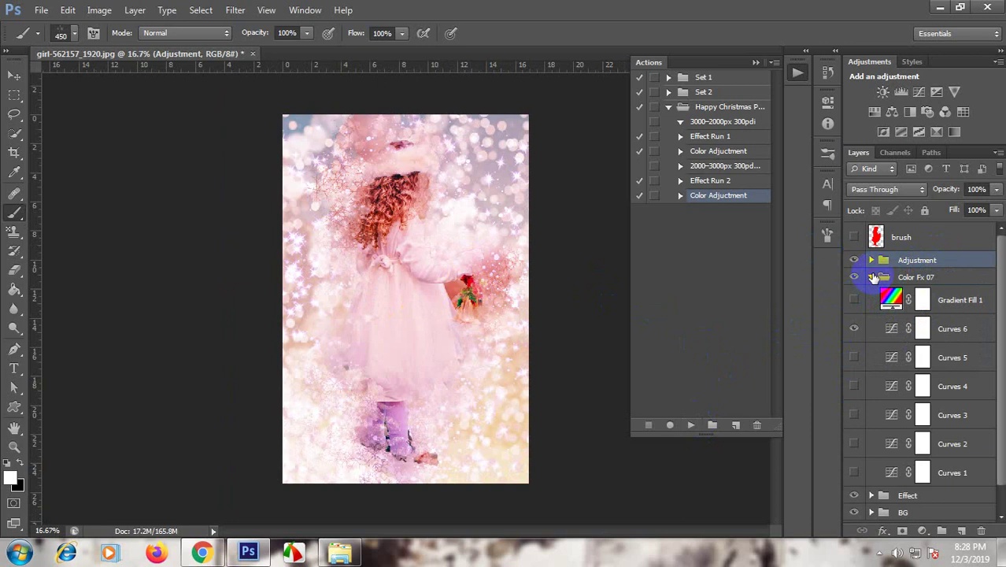
left_click(872, 277)
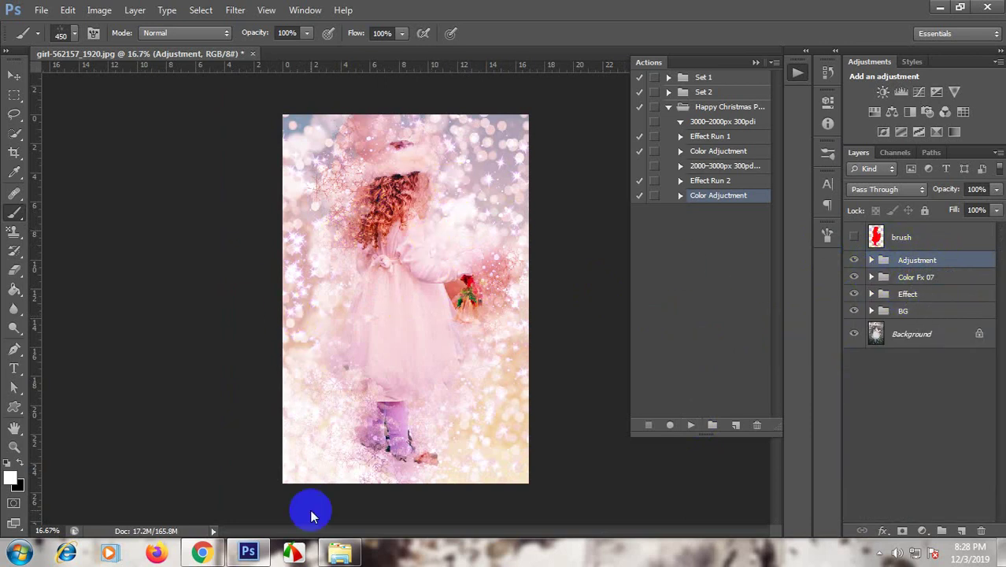
left_click(340, 551)
Step: Open Happy Christmas PSD from the Happy Christmas Photoshop Action folder in Photoshop
double_click(167, 110)
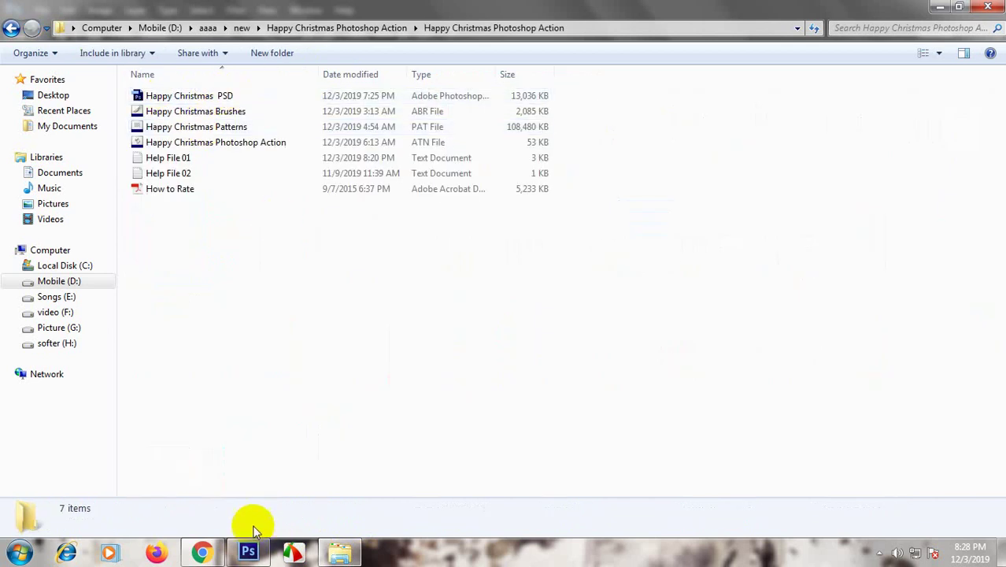
left_click(249, 550)
left_click(41, 11)
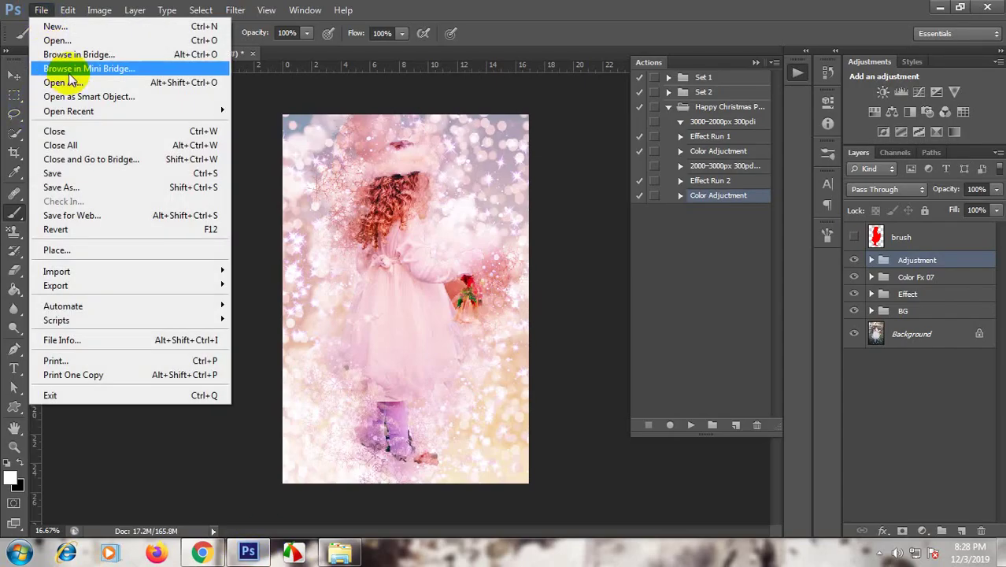
left_click(57, 40)
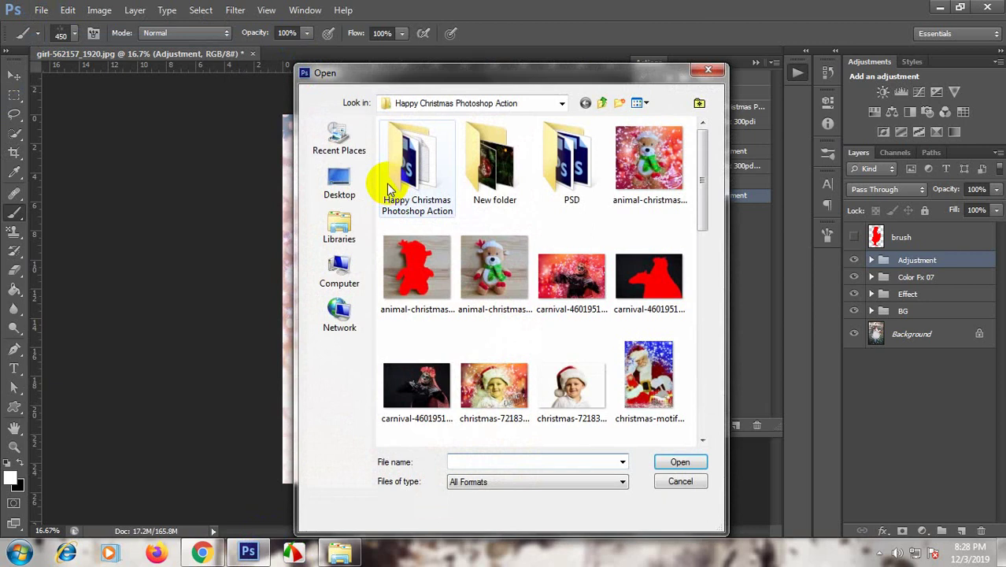
double_click(387, 183)
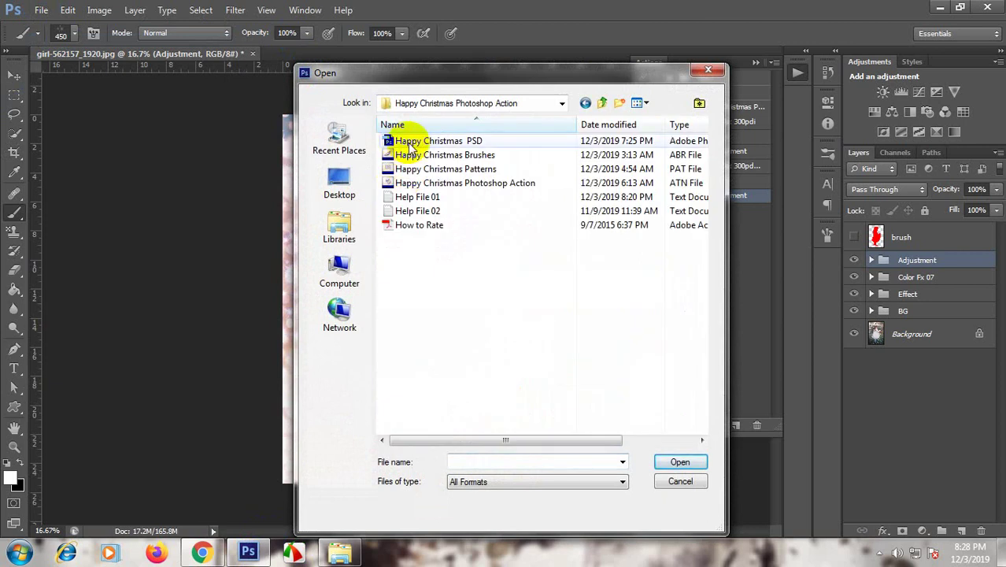
double_click(410, 148)
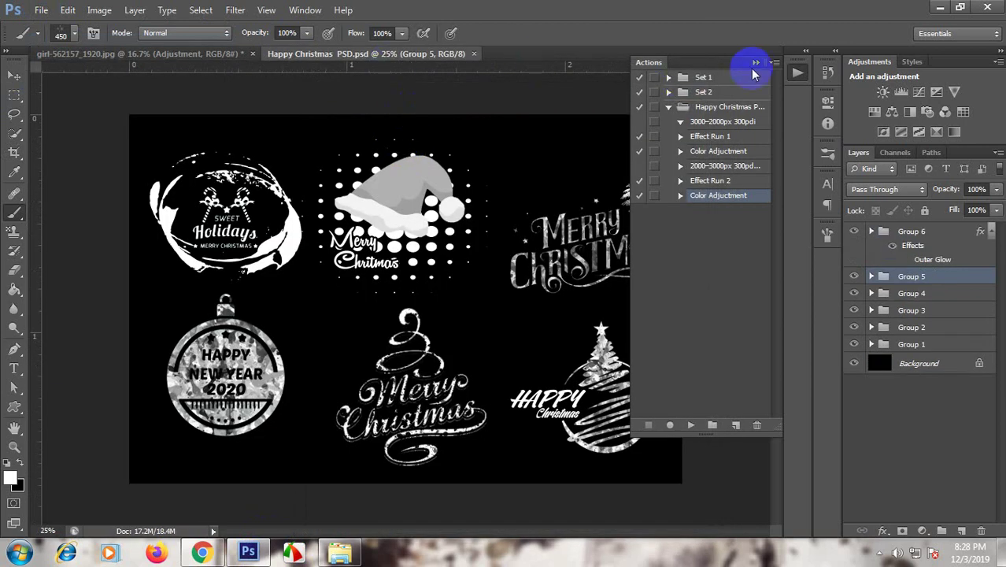
Step: Drag the Merry Christmas tree artwork (Group 1) from Happy Christmas PSD into the girl photo
left_click(754, 65)
left_click(14, 76)
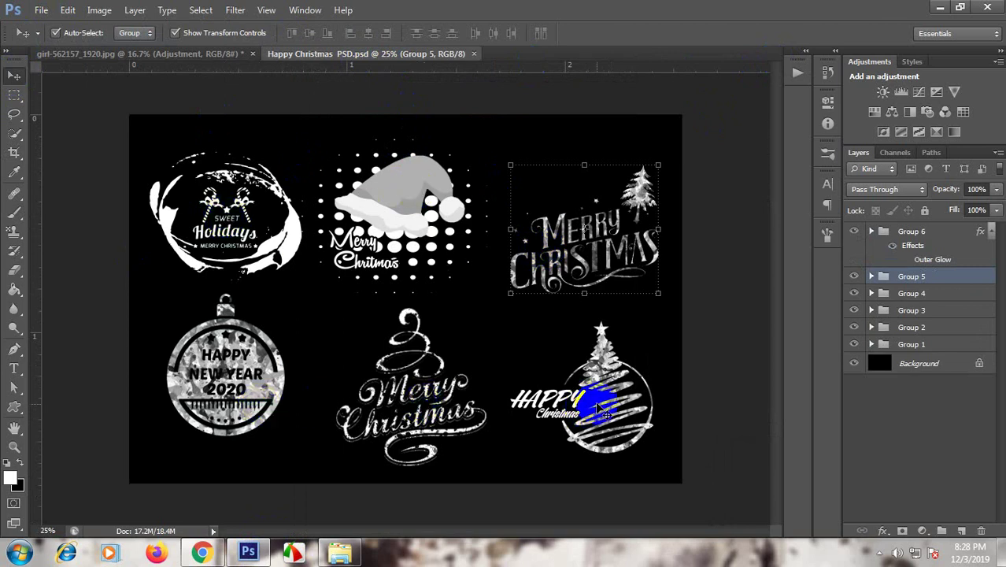
left_click(408, 317)
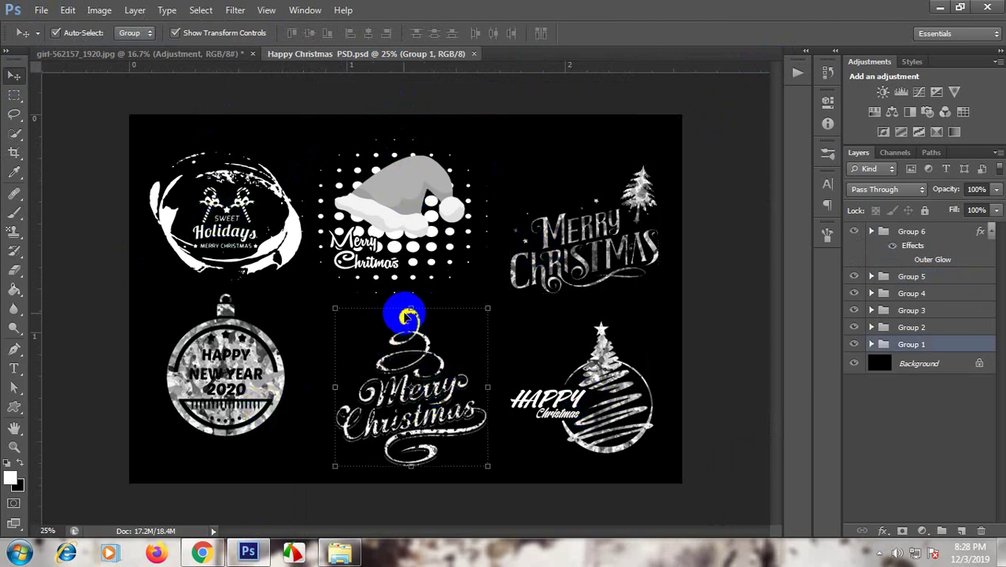
mouse_move(404, 317)
left_mouse_down()
mouse_move(155, 89)
mouse_move(478, 406)
left_mouse_up()
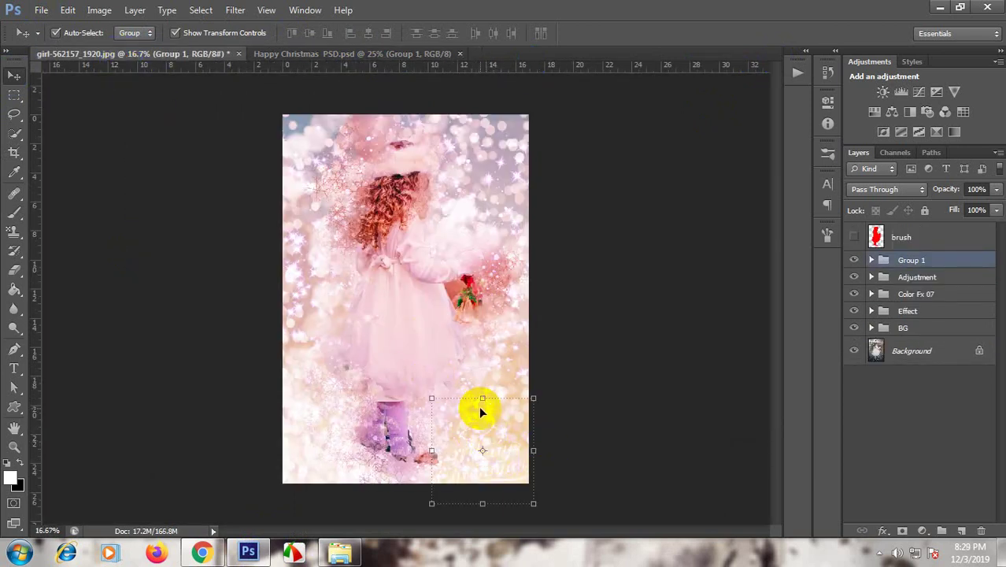
Step: Free Transform the artwork to shorten it slightly and move it up and left
key("ctrl+t")
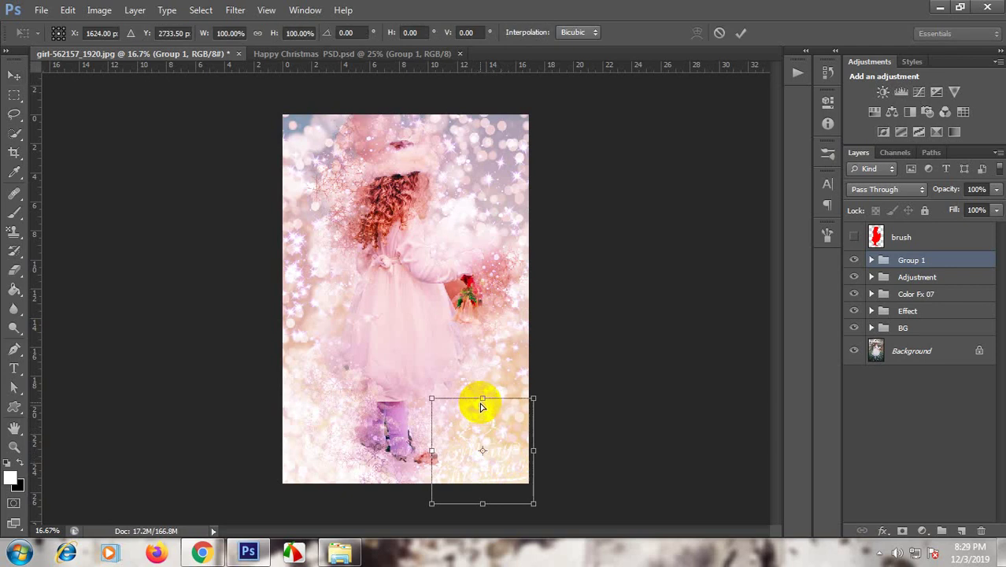
left_click_drag(482, 400, 482, 401)
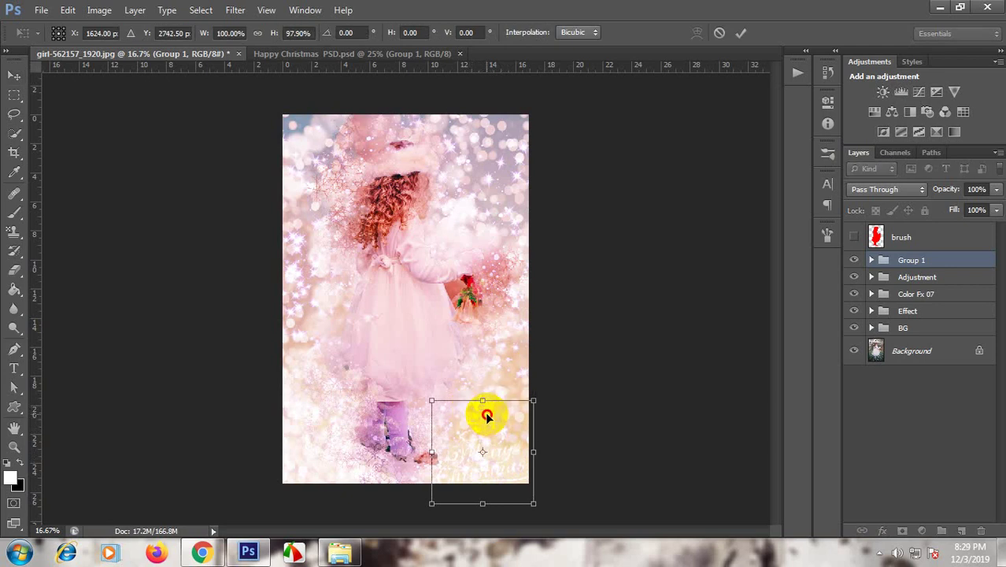
left_click_drag(488, 416, 476, 389)
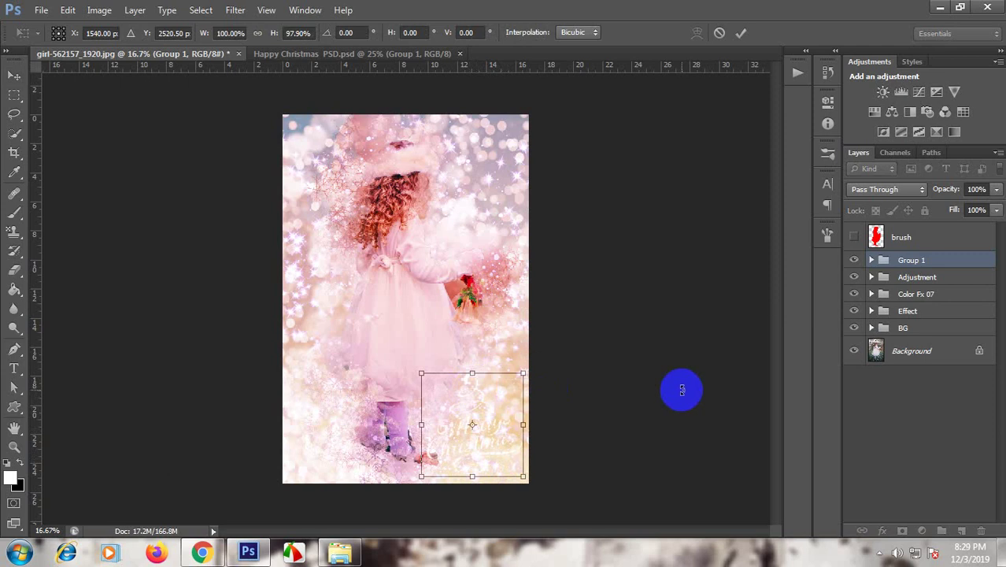
key("Return")
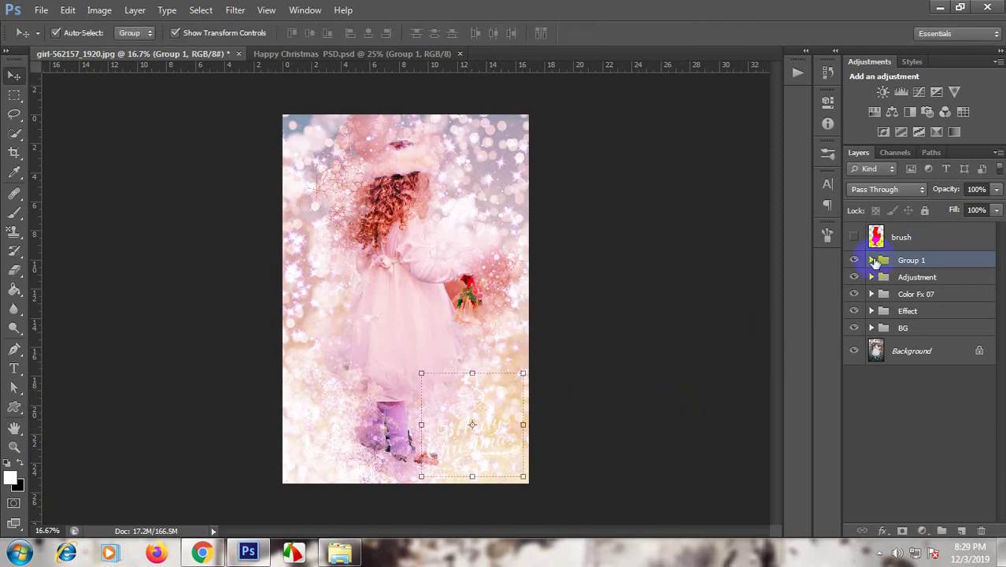
Step: Turn on Color Fill 1 in Group 1 and set the lettering colour to red
left_click(871, 261)
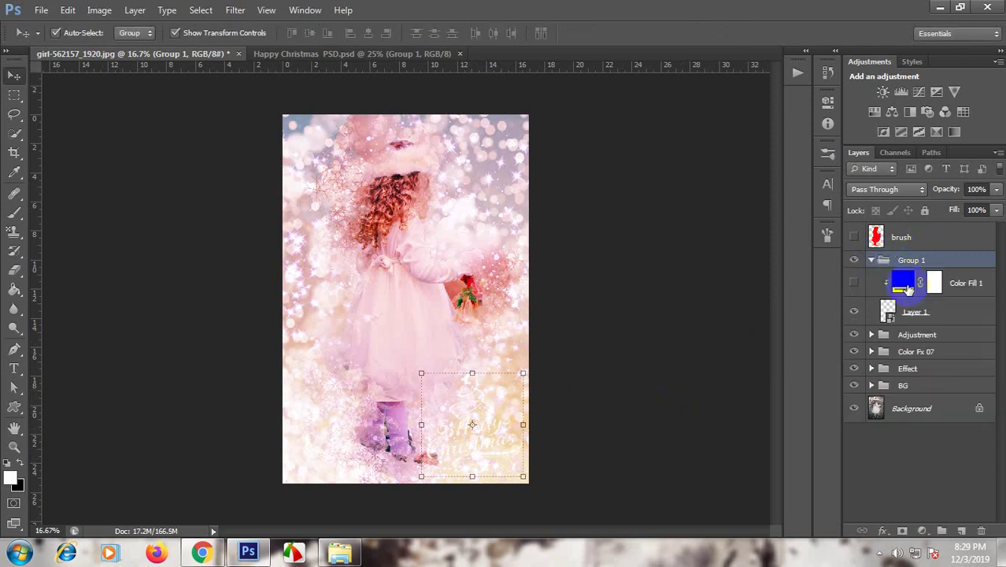
left_click(858, 282)
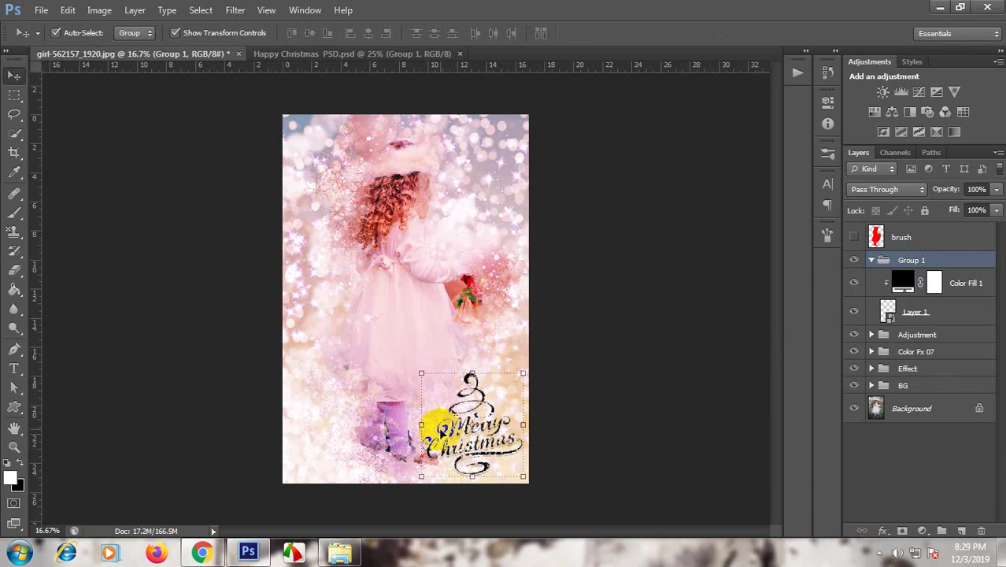
double_click(897, 283)
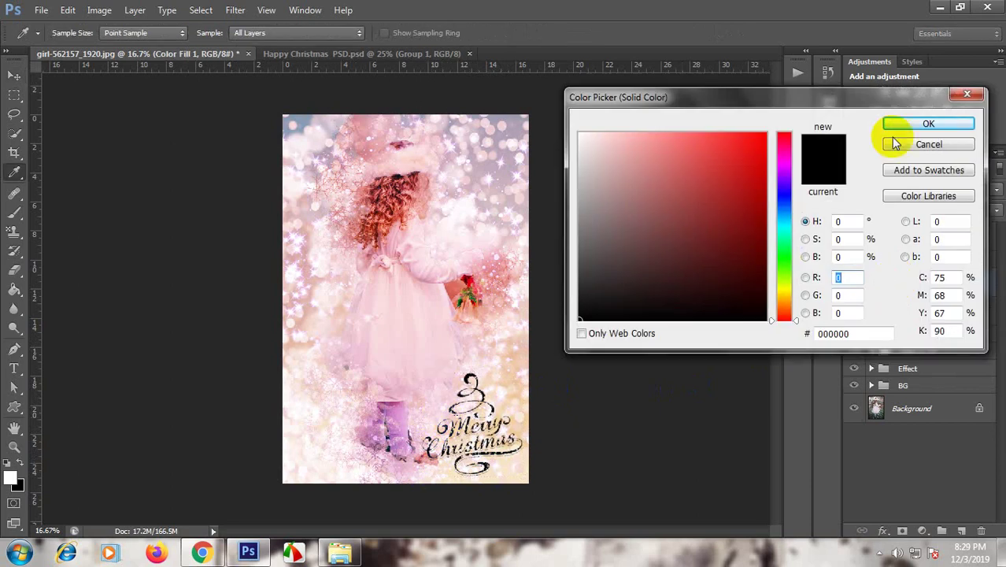
left_click(720, 188)
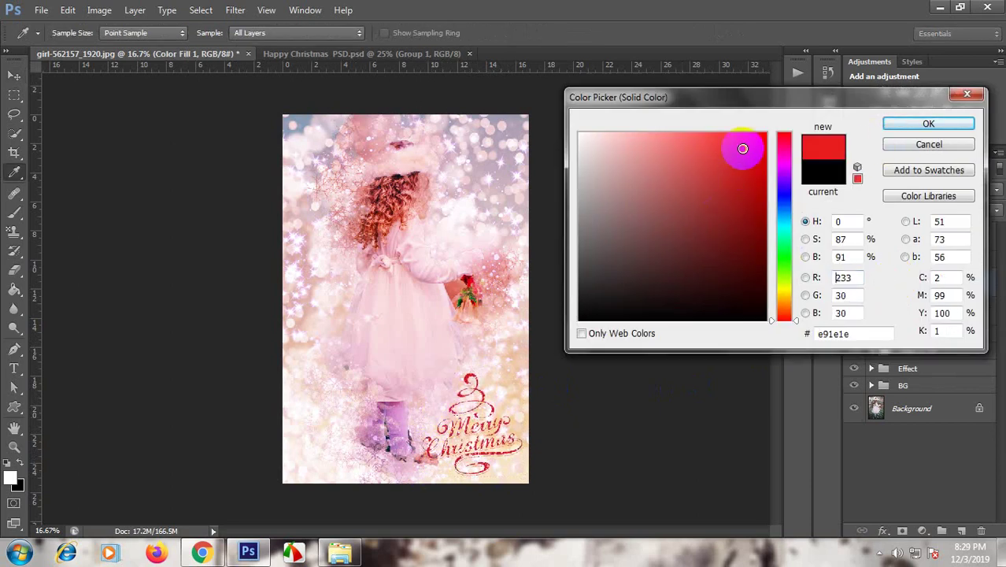
left_click(930, 126)
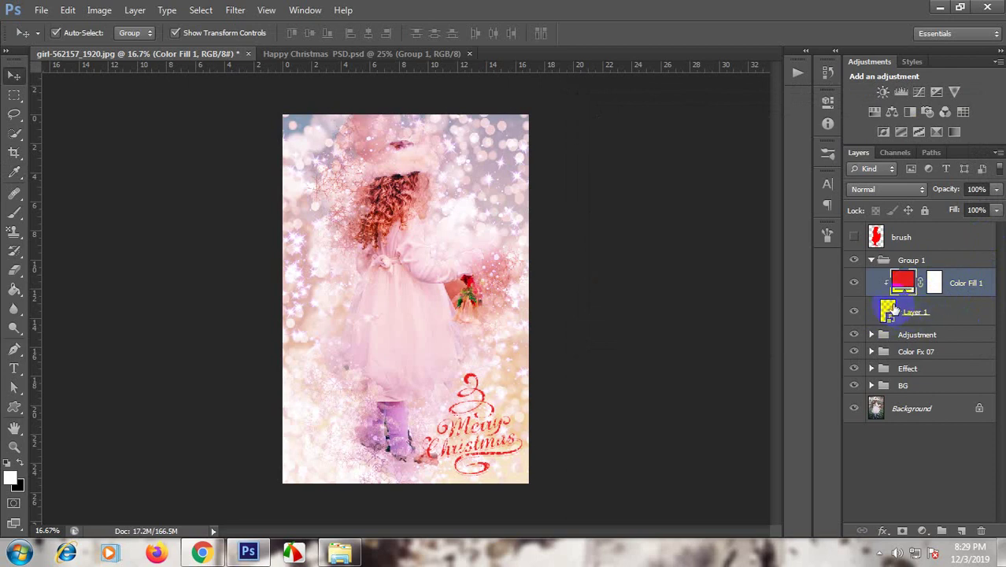
Step: Open Layer 1's smart object contents, then close them to return to the photo
double_click(889, 311)
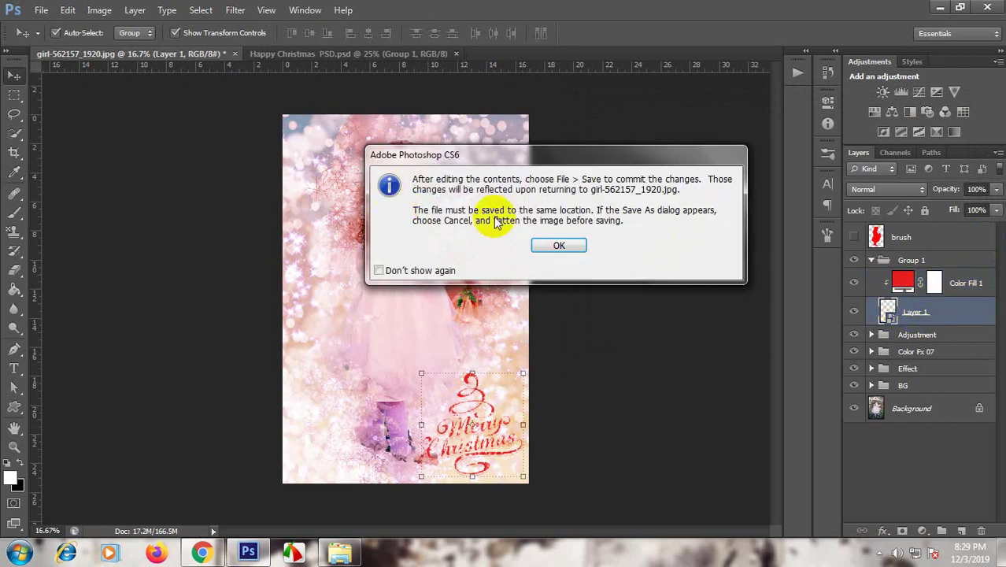
left_click(578, 250)
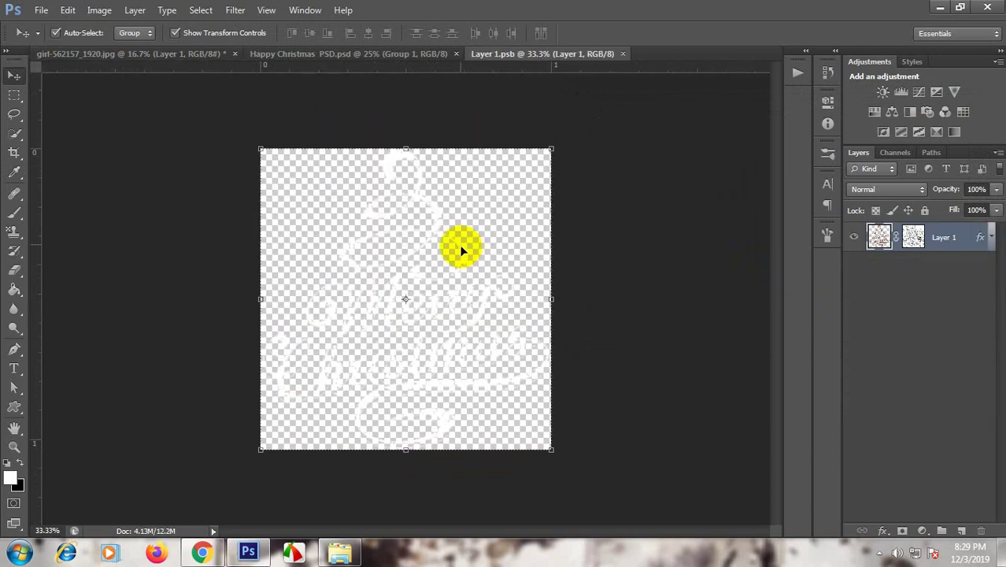
left_click(623, 54)
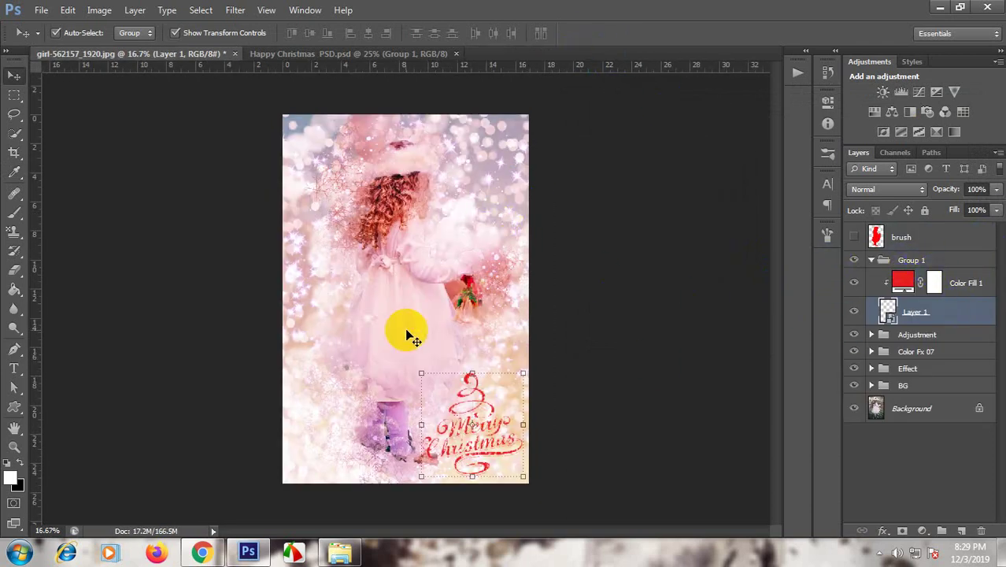
left_click(878, 315)
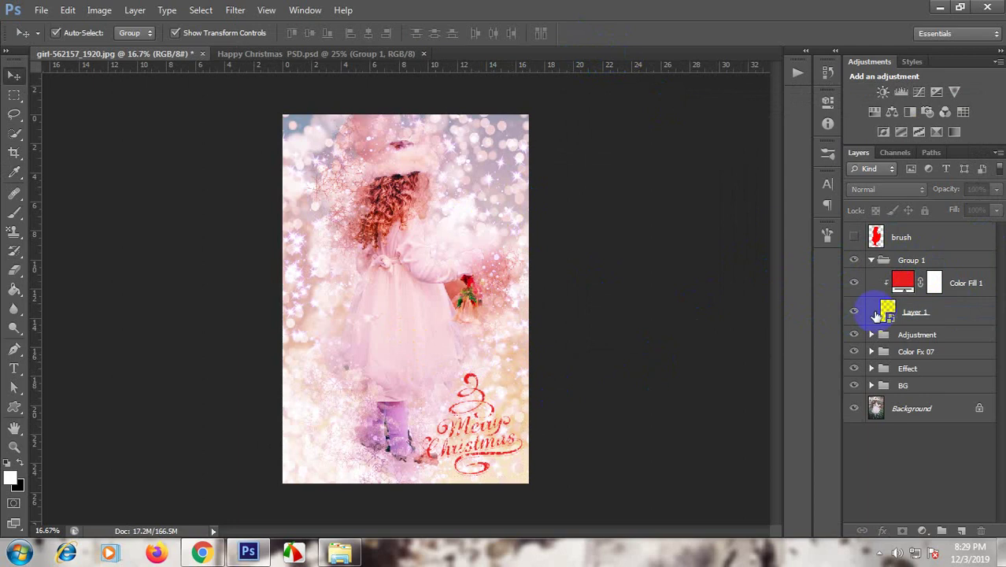
Step: Change the Color Fill 1 lettering colour to black (000000) and check it zoomed in
double_click(904, 282)
left_click_drag(755, 269, 746, 320)
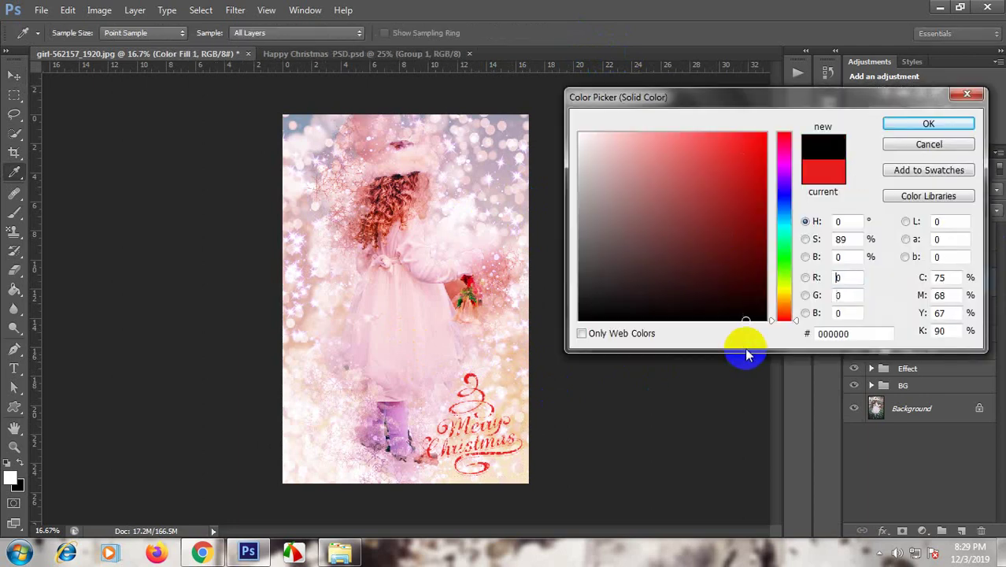
left_click(913, 124)
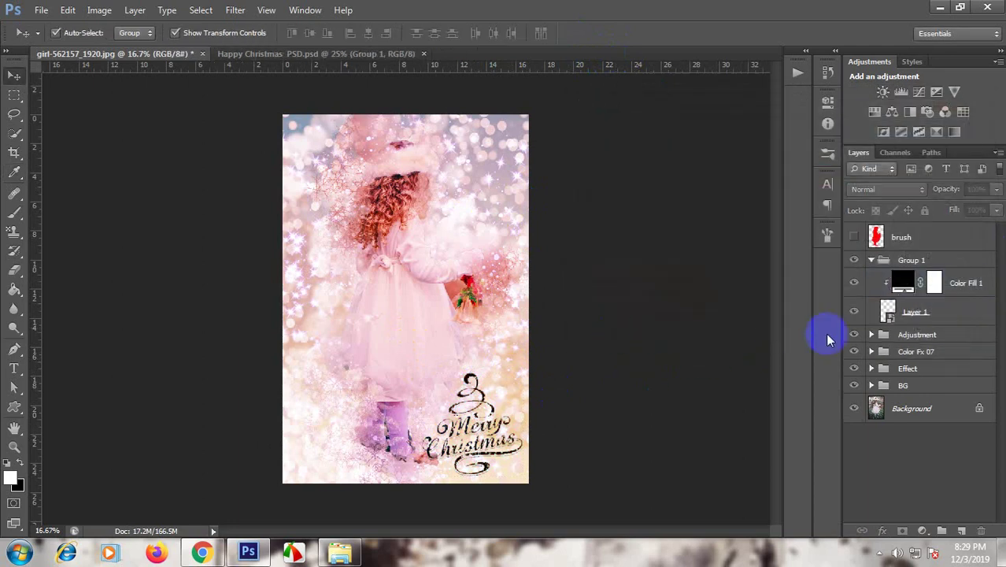
key("ctrl+plus")
key("ctrl+minus")
key("ctrl+minus")
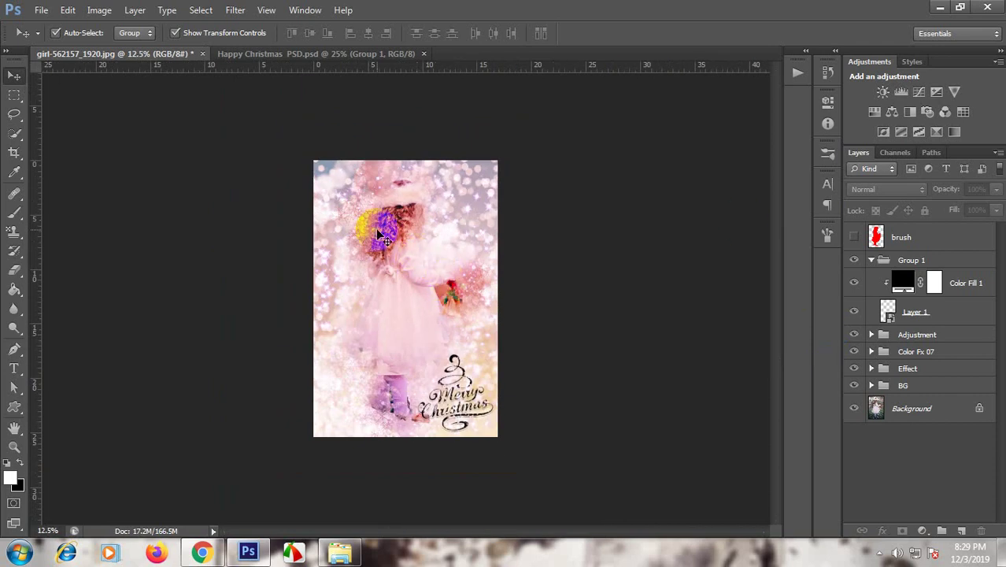
Step: Hide the Merry Christmas lettering and drag the Sweet Holidays artwork (Group 2) into the girl photo
left_click(871, 260)
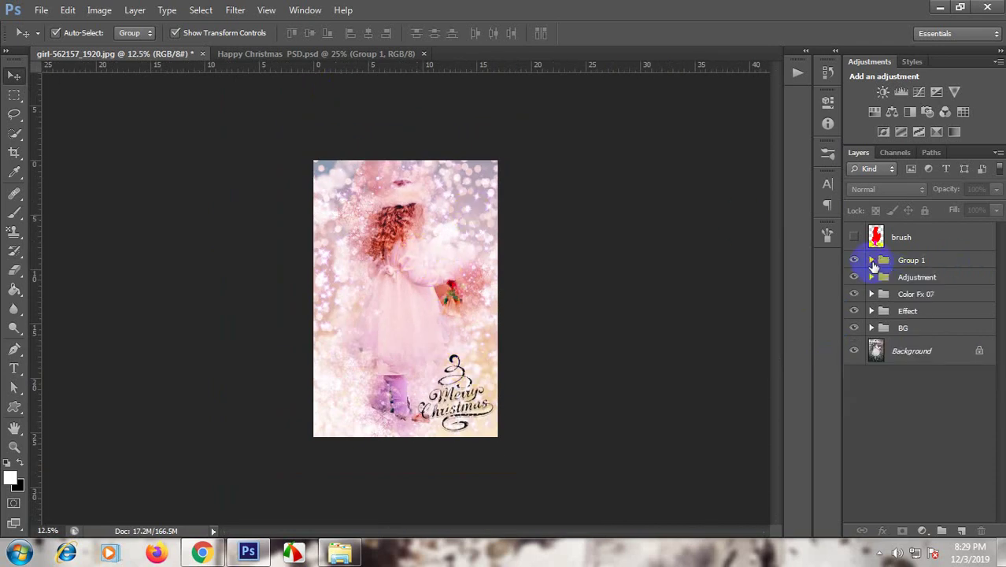
left_click(854, 262)
left_click(355, 54)
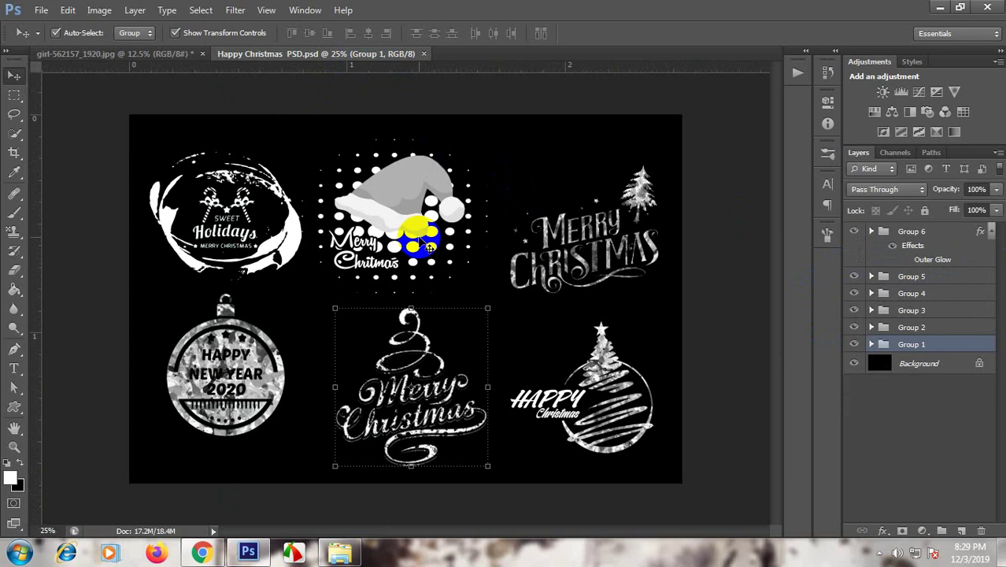
left_click(297, 233)
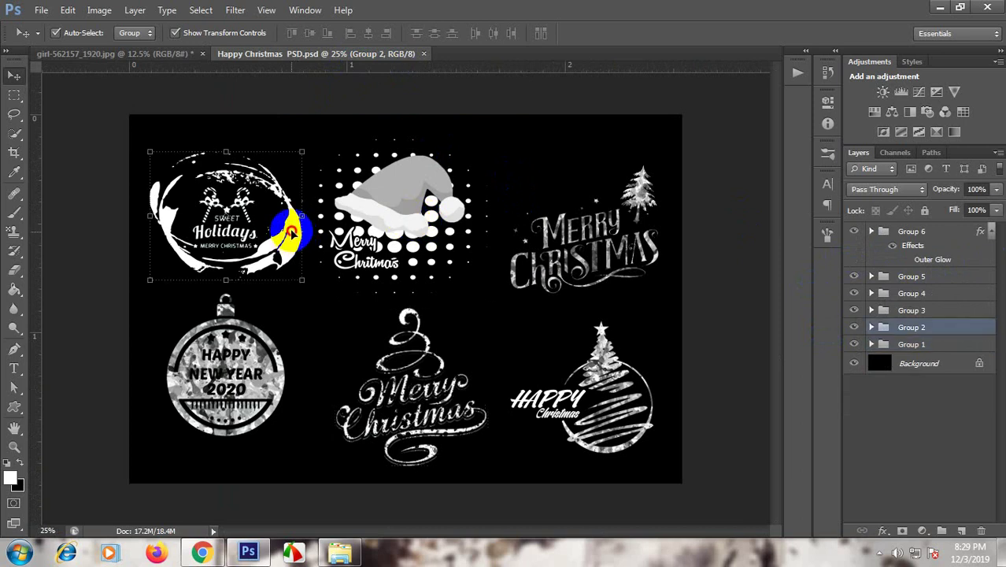
mouse_move(292, 232)
left_mouse_down()
mouse_move(473, 342)
mouse_move(477, 384)
left_mouse_up()
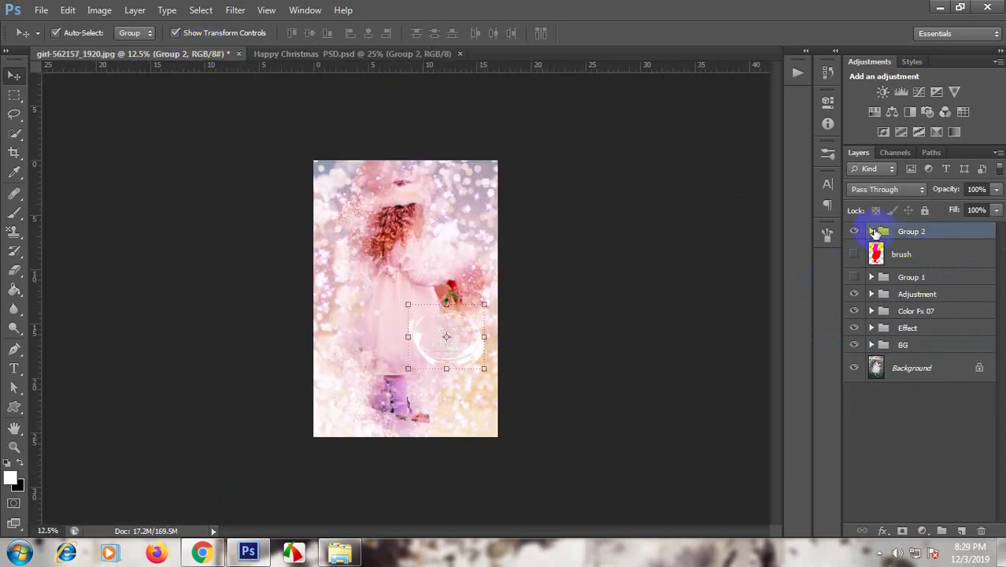
Step: Resize the Sweet Holidays logo and position it near the bottom right
left_click(871, 232)
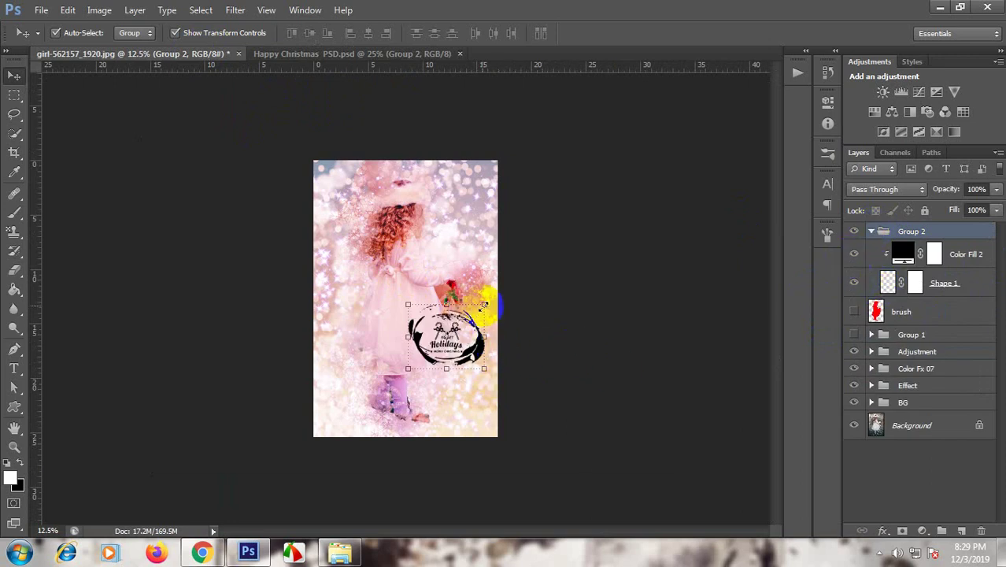
left_click_drag(485, 303, 493, 282)
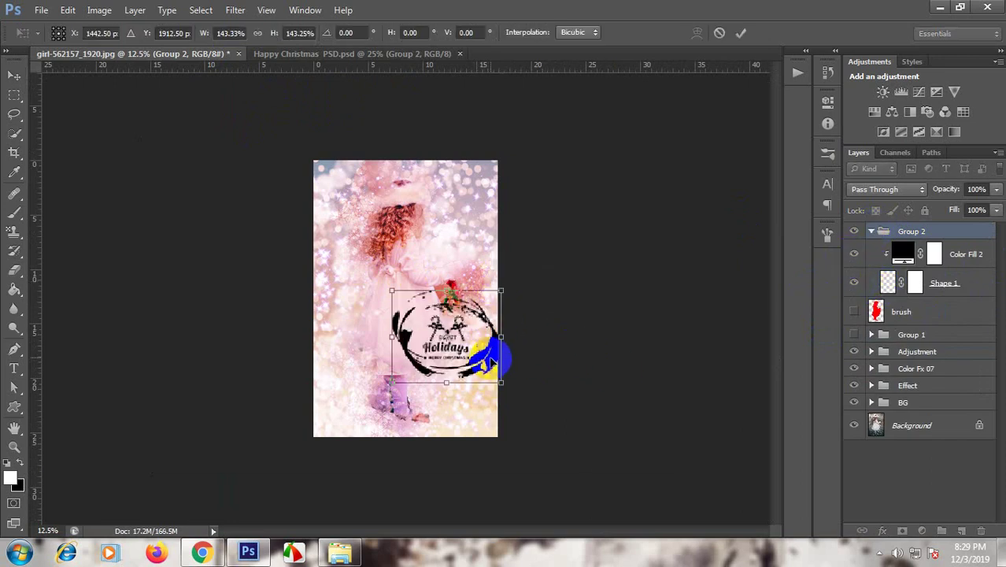
left_click_drag(490, 356, 483, 410)
left_click_drag(384, 344, 396, 355)
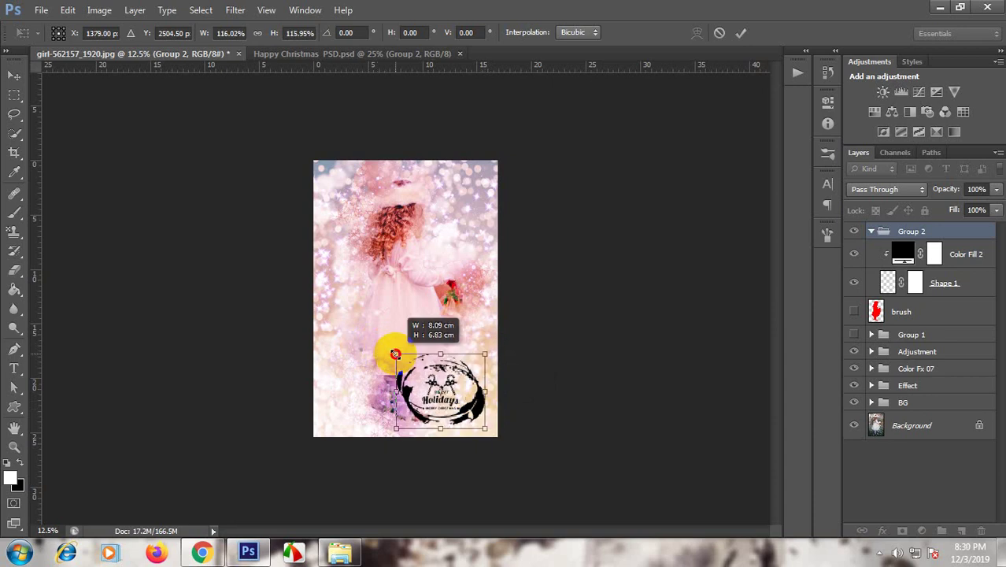
key("Return")
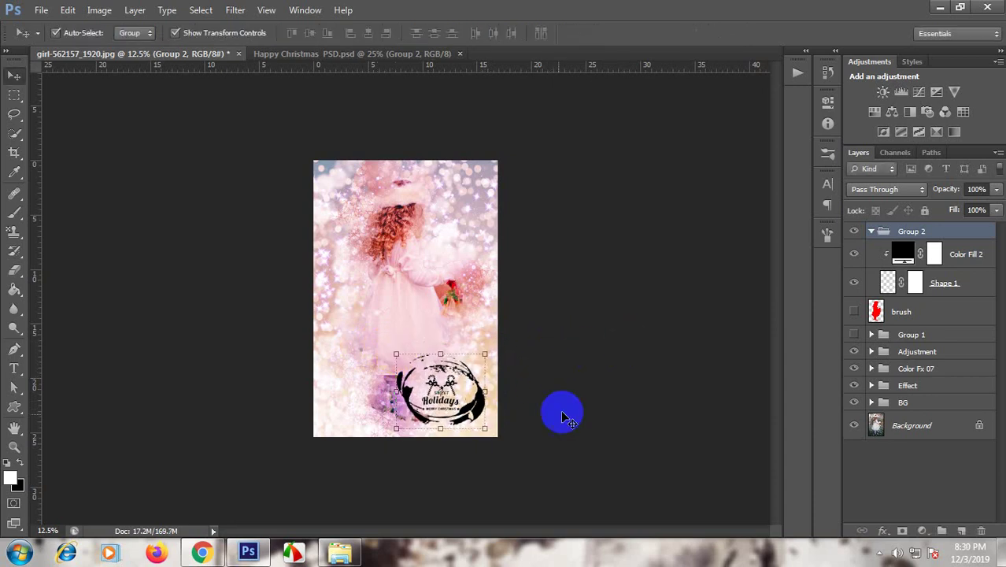
key("shift+Right")
key("shift+Right")
key("shift+Right")
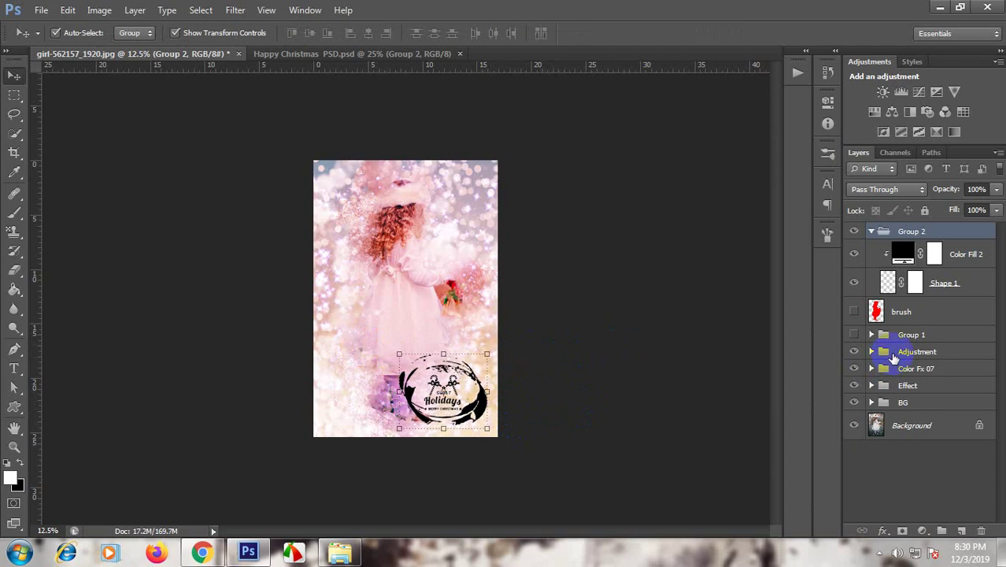
key("shift+Right")
key("shift+Right")
key("shift+Right")
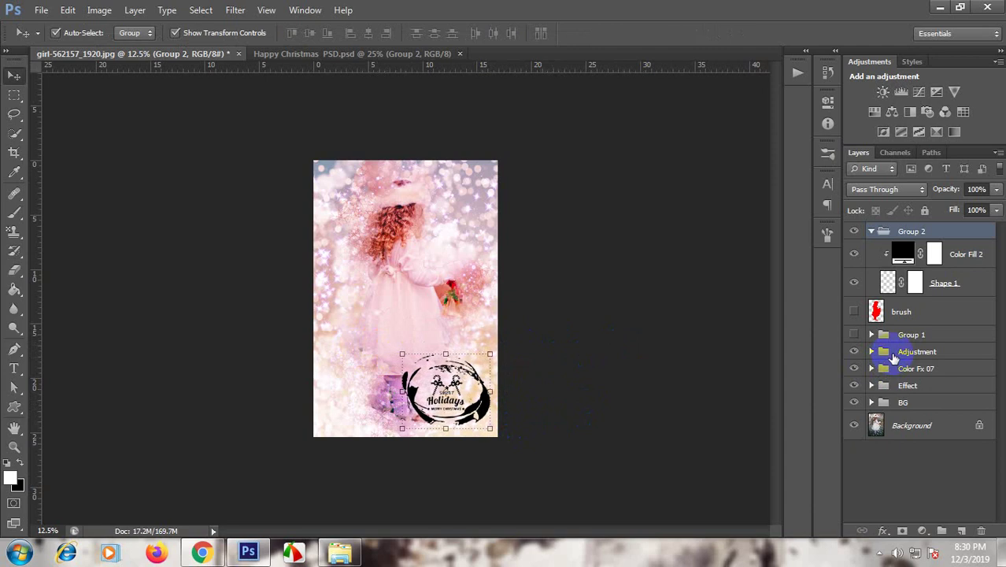
Step: Nudge the logo right and down, move Group 2 below the brush layer, and close the photo
key("ctrl+plus")
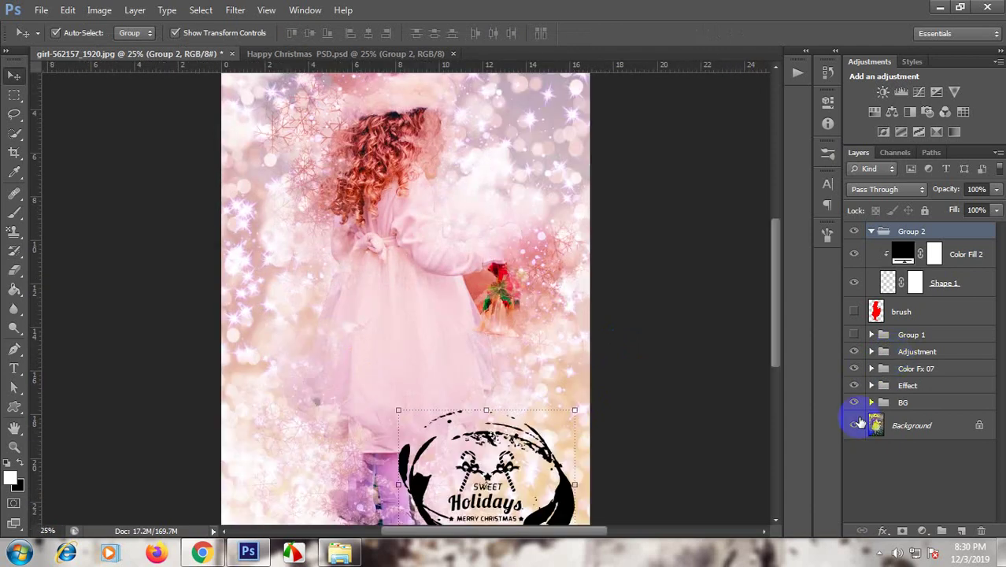
left_click_drag(572, 427, 517, 236)
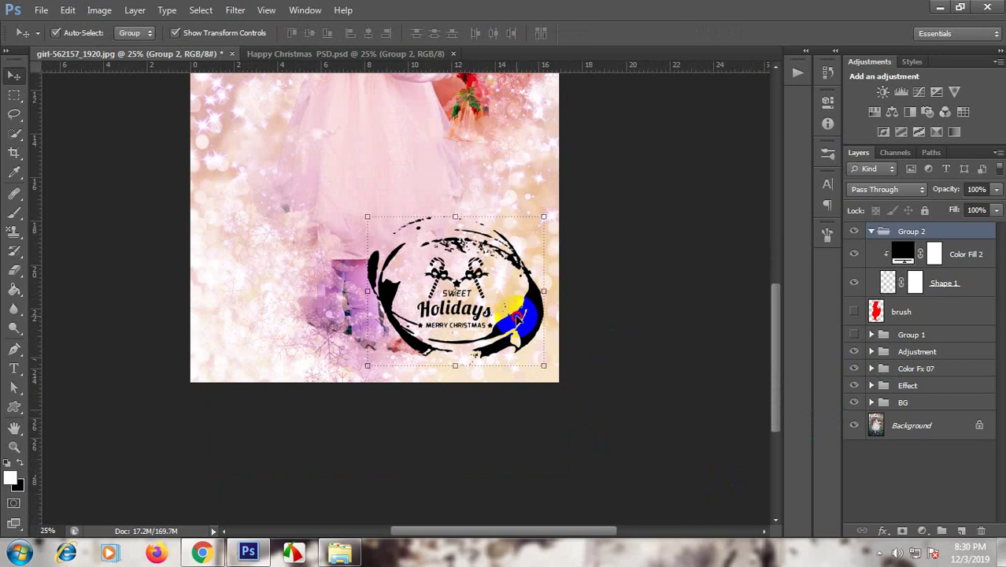
left_click_drag(518, 317, 523, 333)
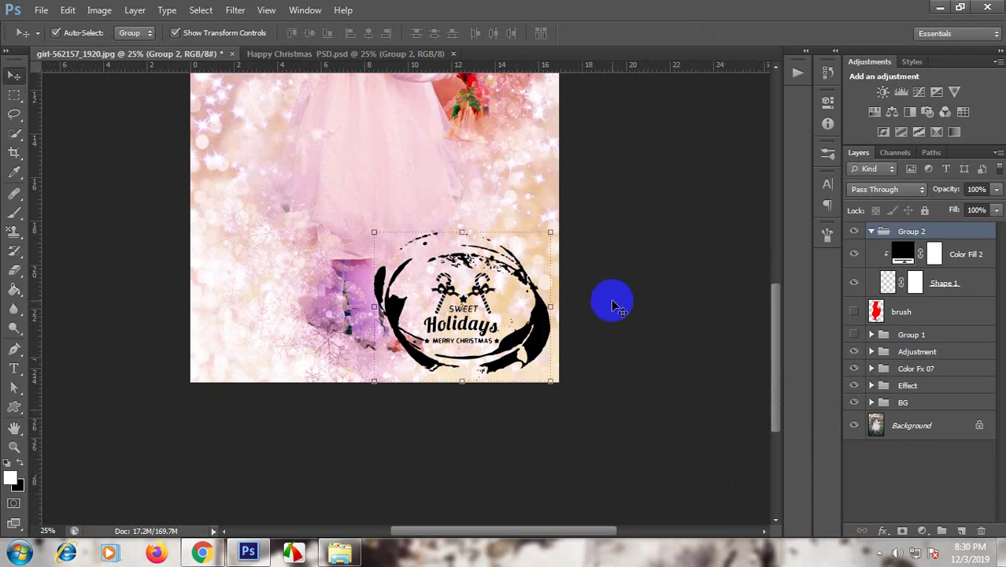
left_click(903, 252)
left_click(873, 232)
left_click_drag(877, 230, 917, 266)
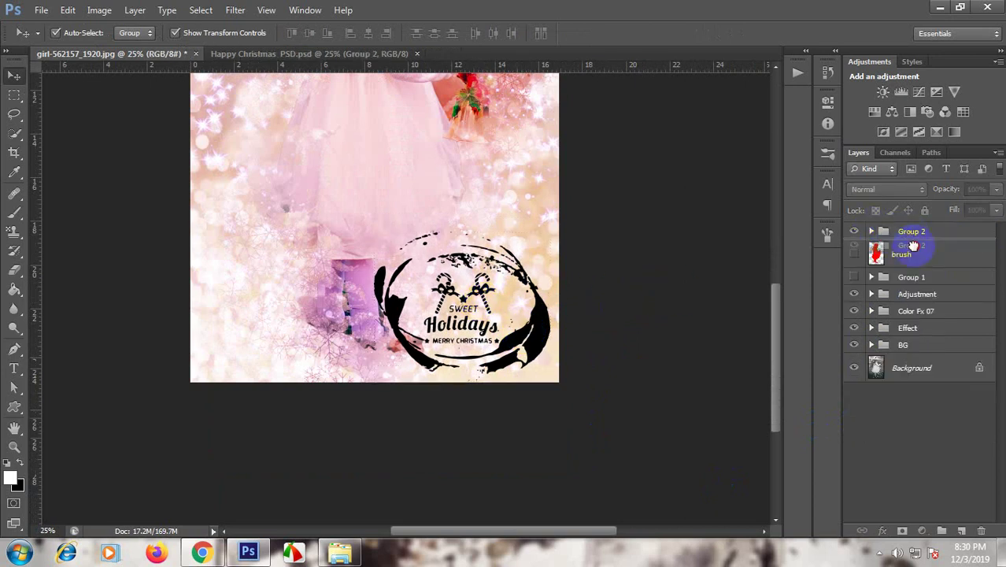
left_click(713, 289)
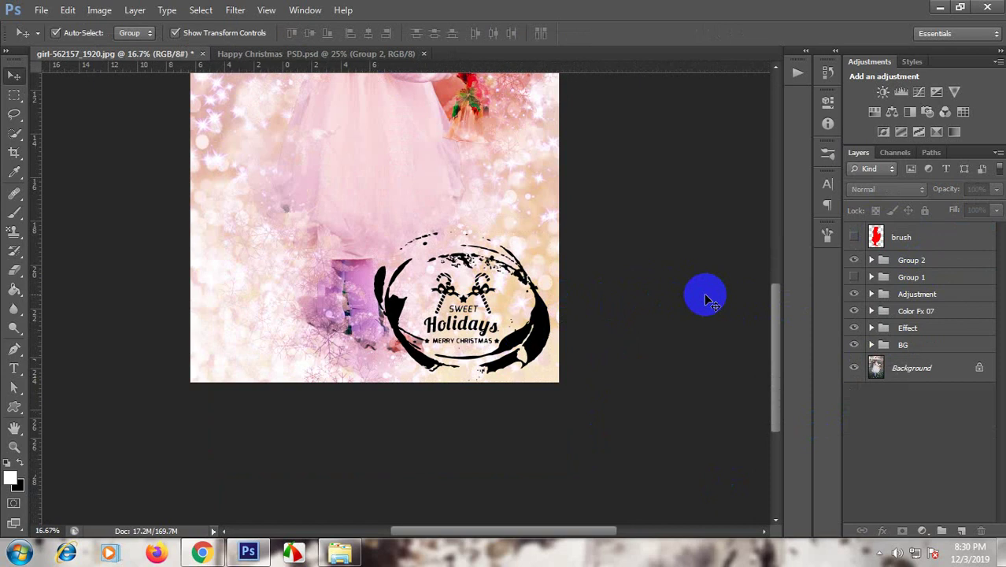
key("ctrl+minus")
key("ctrl+minus")
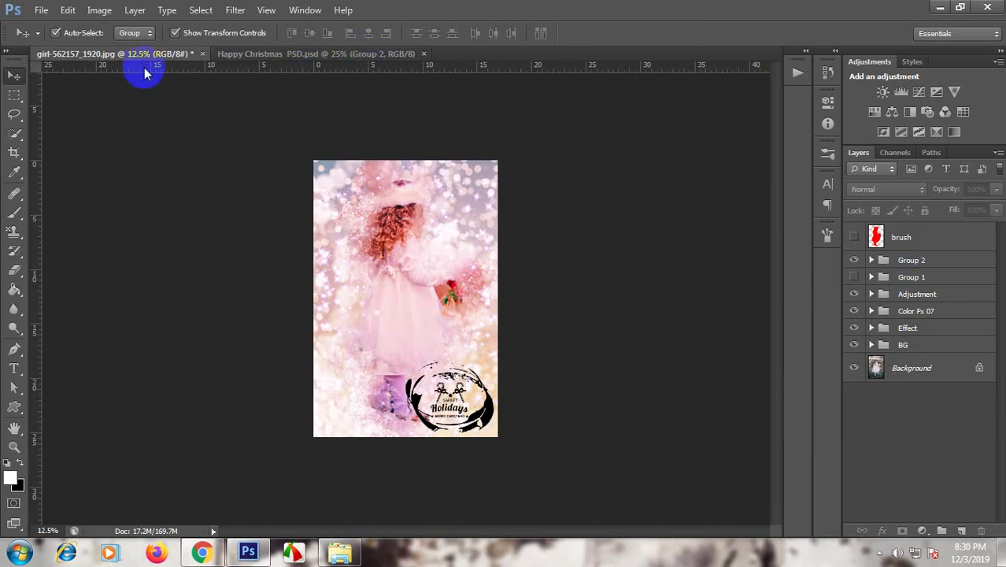
left_click(202, 54)
left_click(485, 219)
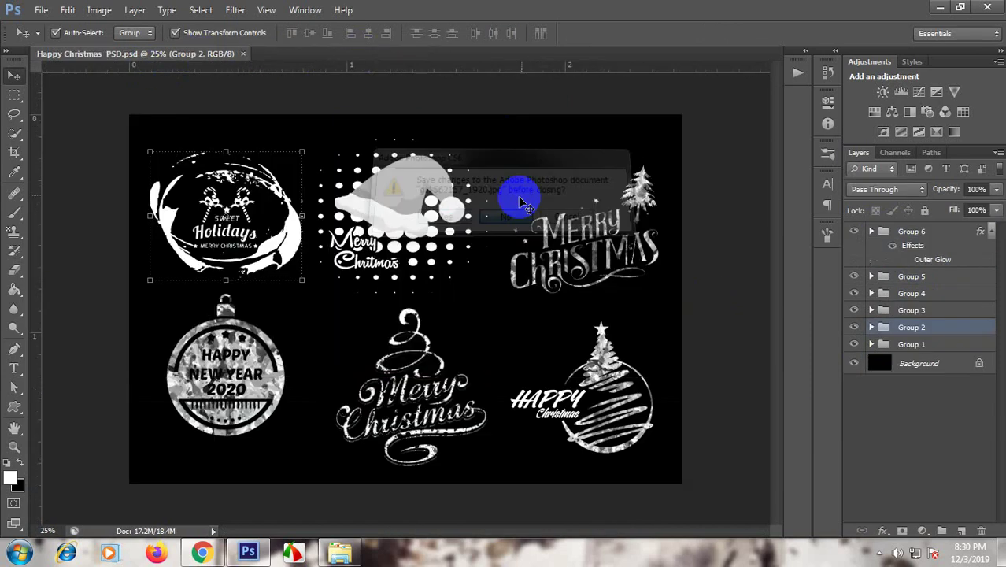
Step: Select christmas-ornament-1033279_1920 in the parent Christmas images folder and bring it into Photoshop
left_click(342, 551)
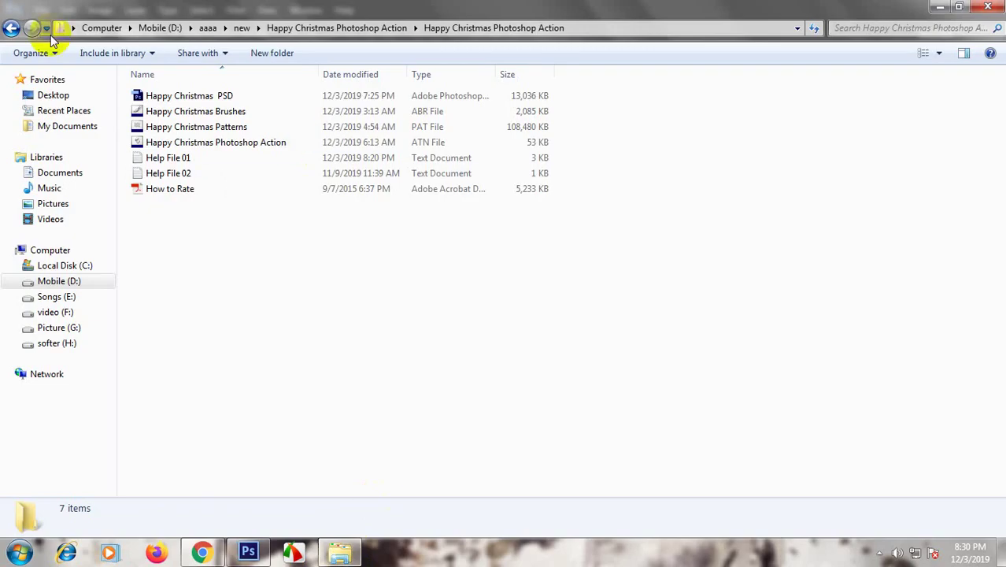
left_click(11, 28)
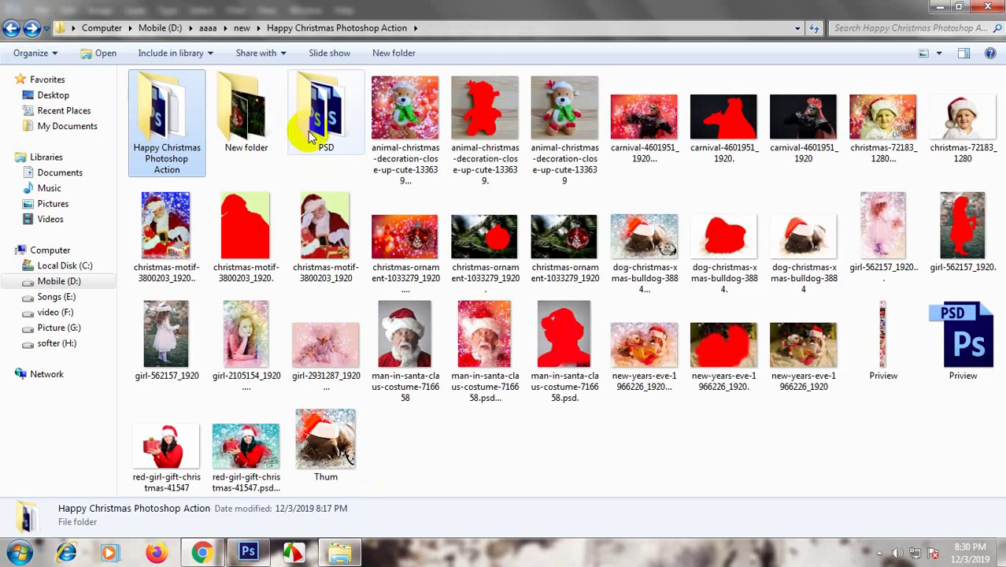
left_click(567, 235)
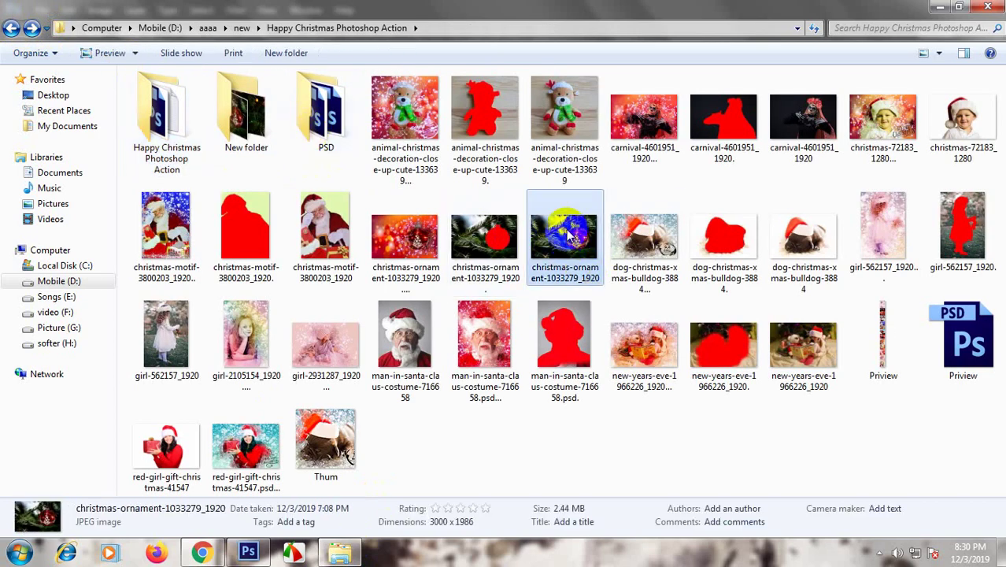
left_click(248, 551)
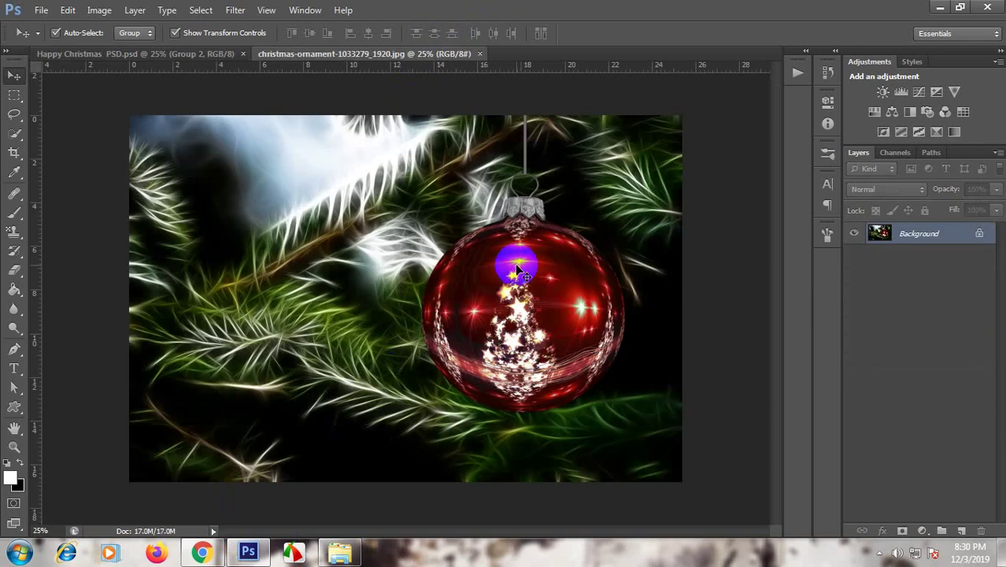
Step: Check the Image Size settings, then add two new empty layers above the Background
left_click(99, 10)
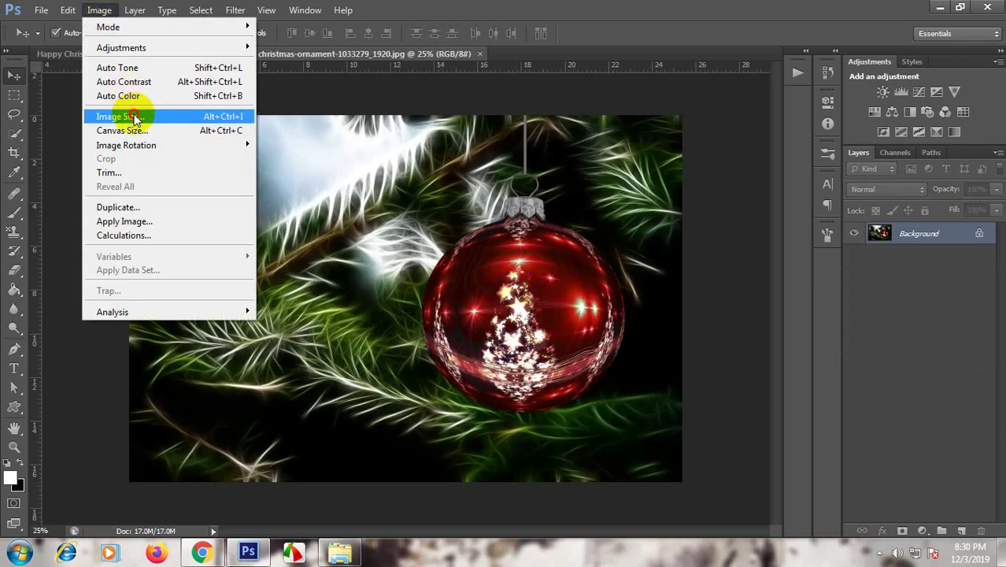
left_click(135, 114)
left_click(189, 235)
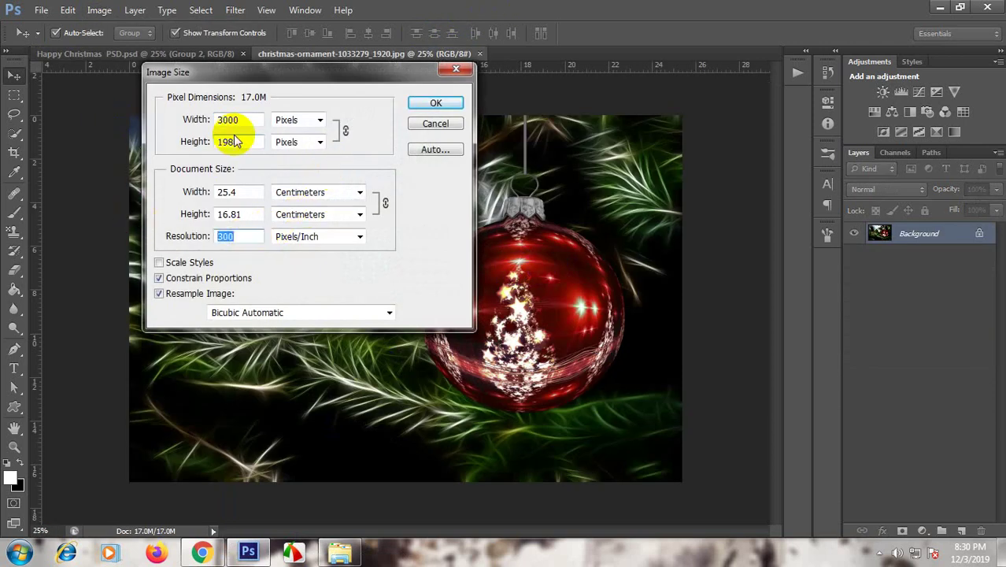
double_click(236, 122)
left_click(436, 103)
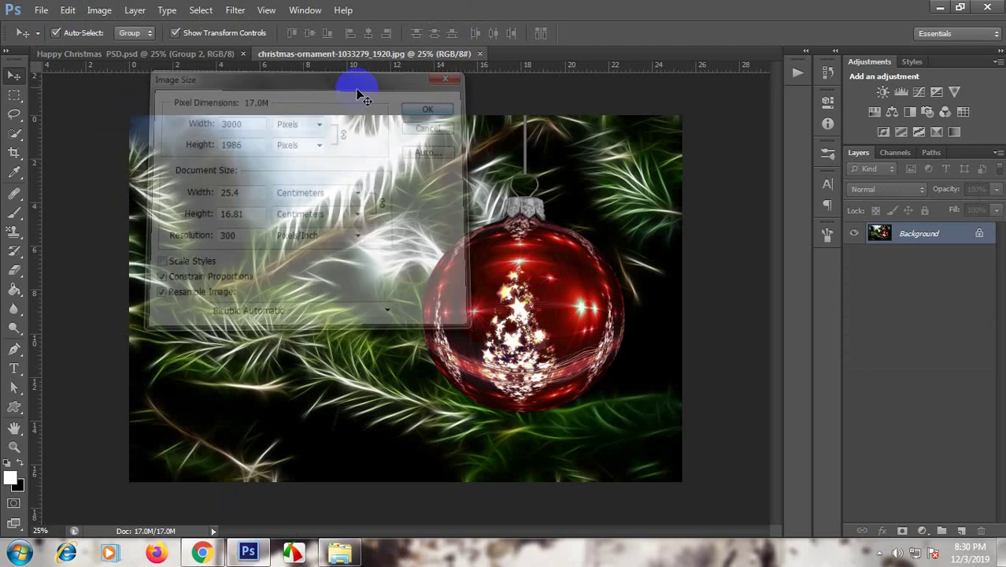
left_click(962, 531)
left_click(962, 531)
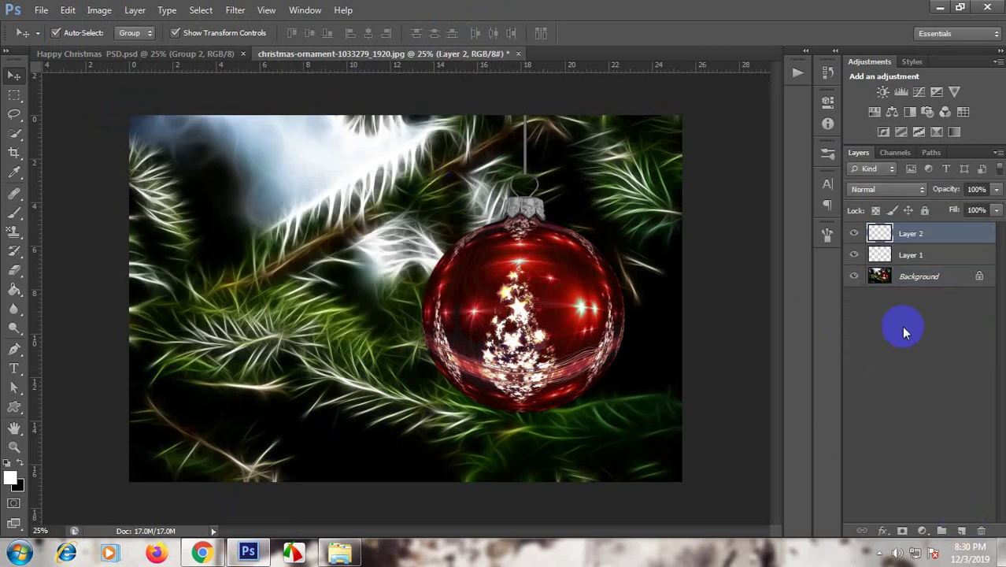
left_click(906, 244)
type("brush")
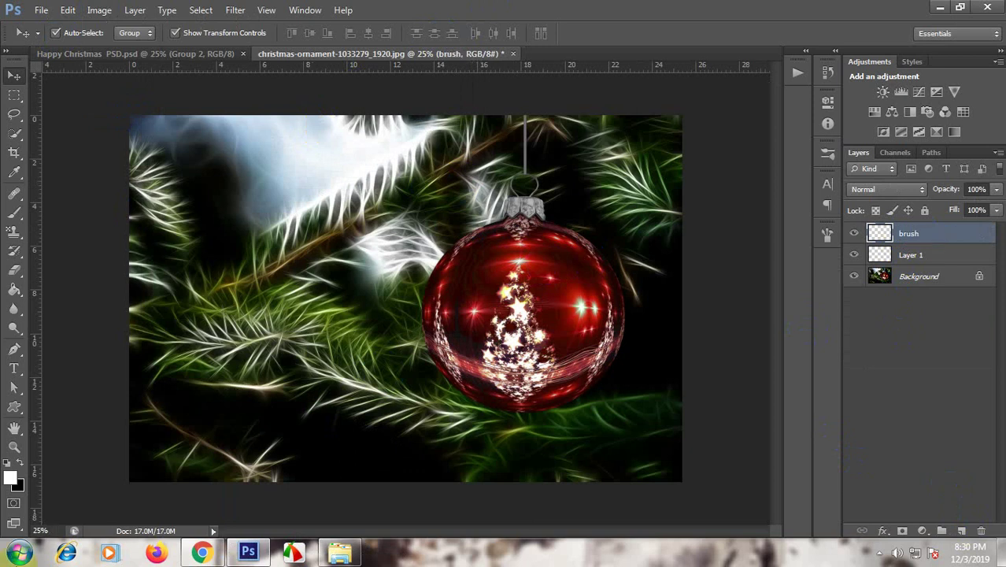
Step: Paint a soft white glow over the ornament with a 1400 px soft round brush
left_click(15, 214)
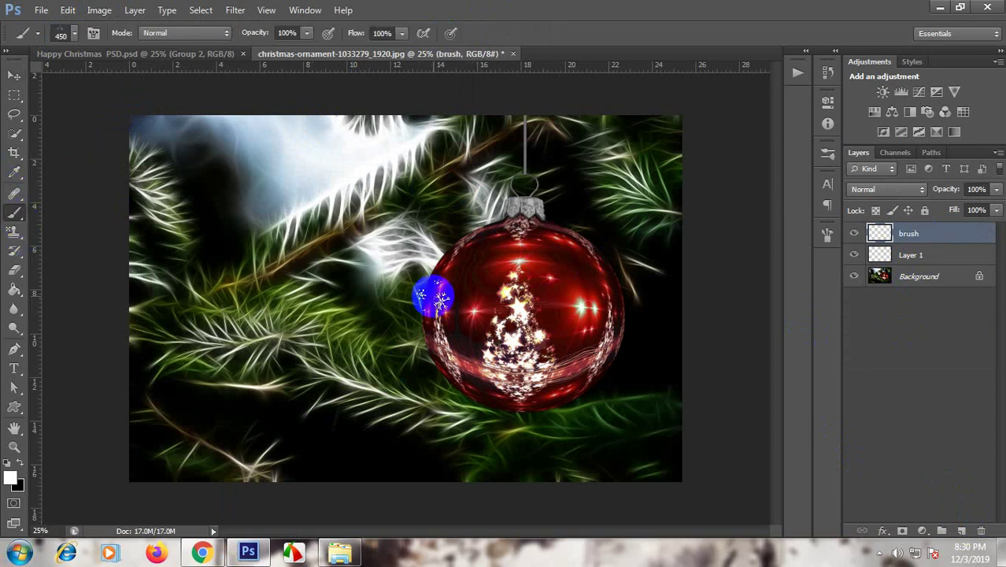
right_click(433, 298)
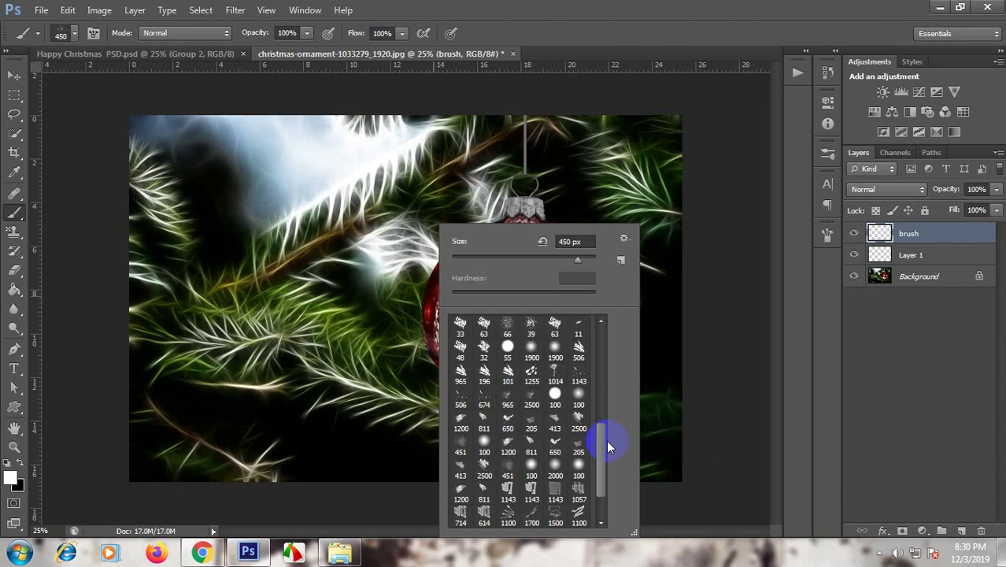
left_click_drag(608, 446, 588, 366)
left_click(461, 326)
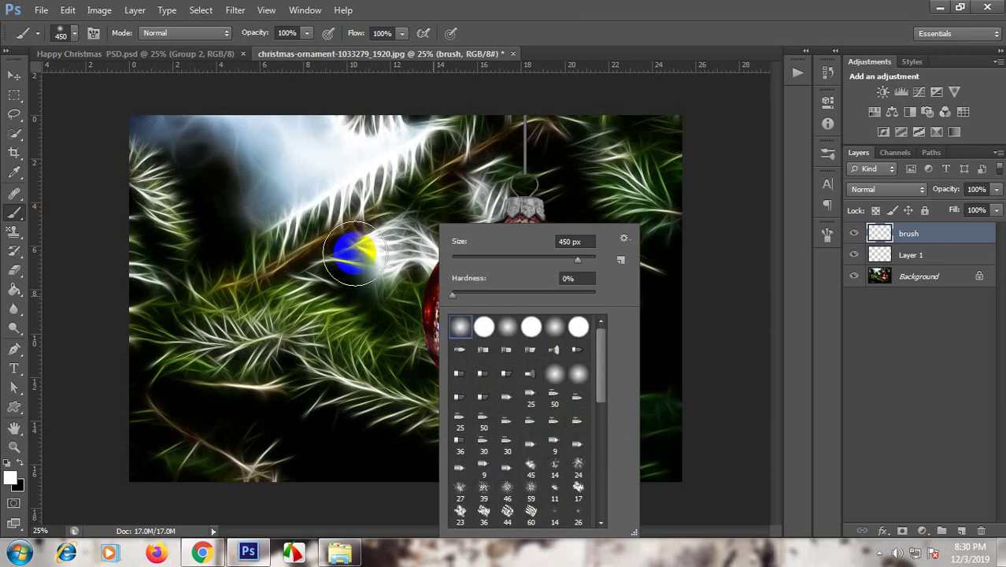
key("Return")
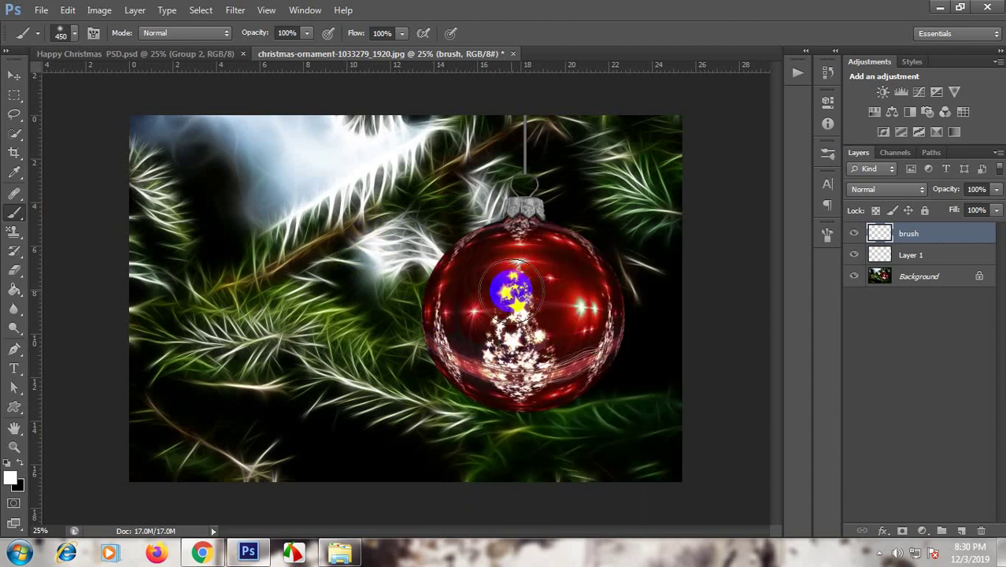
right_click(513, 290)
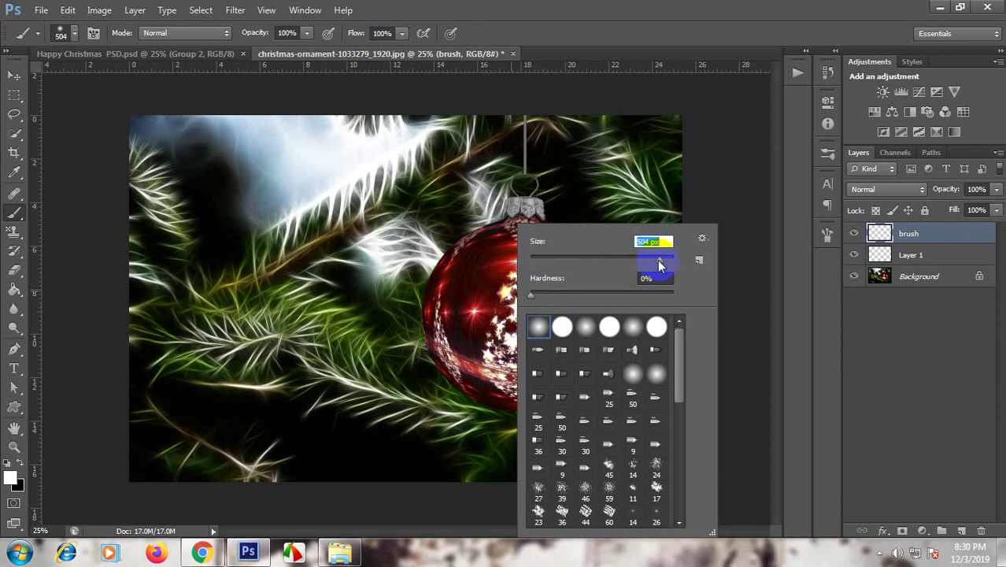
left_click_drag(659, 266, 664, 260)
type("1500")
key("Return")
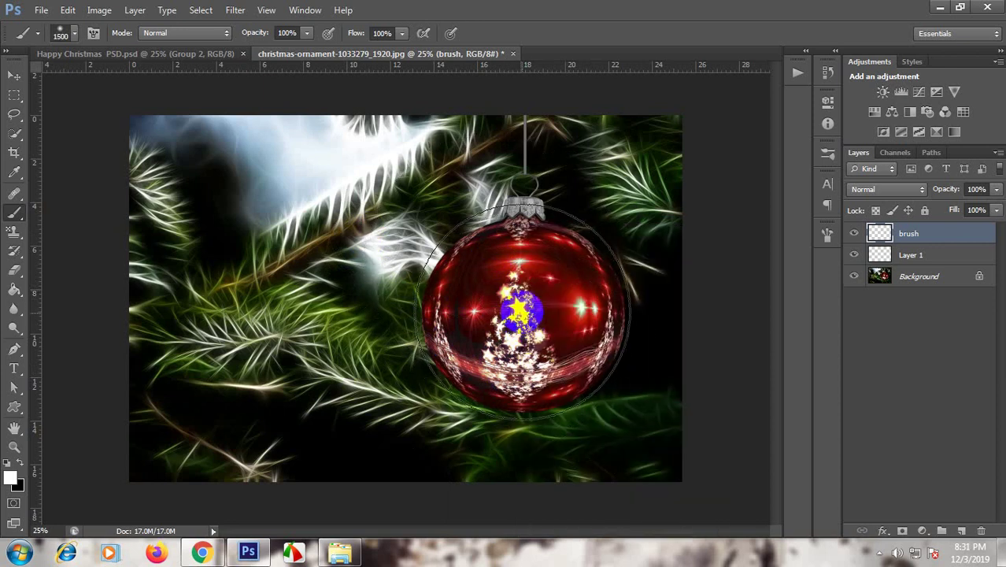
key("bracketleft")
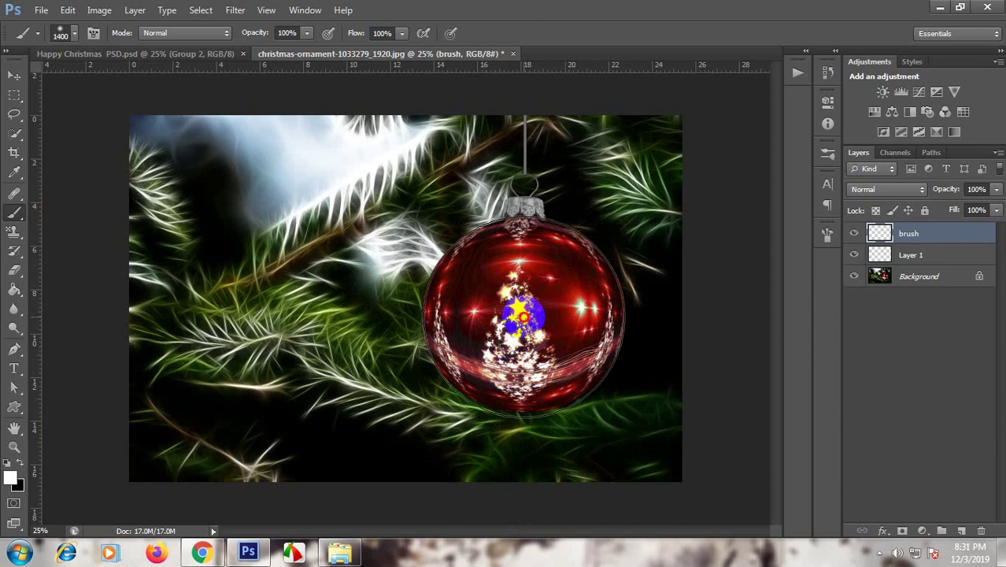
left_click(523, 316)
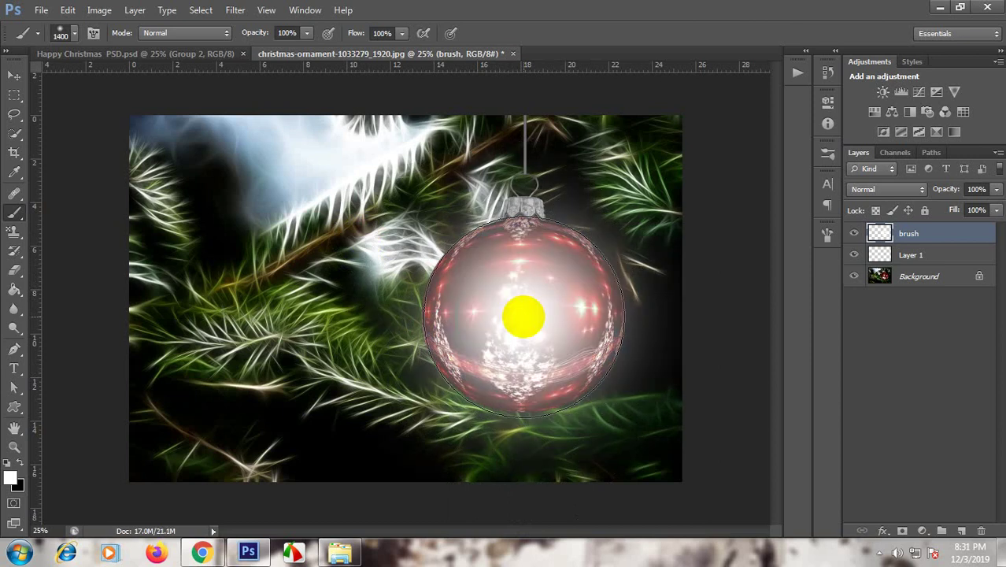
Step: Delete Layer 1 from the Layers panel
double_click(912, 254)
left_click(943, 368)
left_click_drag(926, 260, 987, 512)
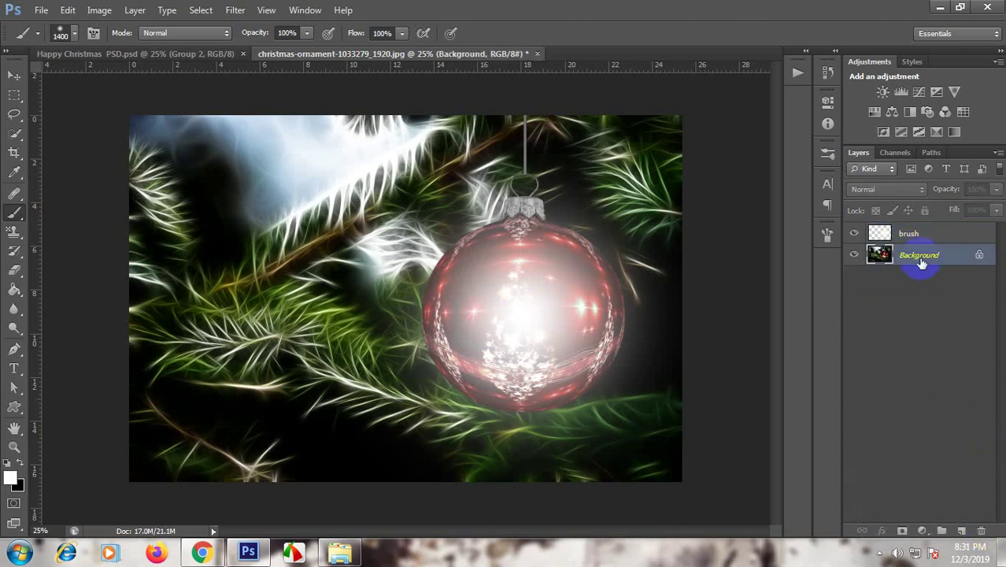
left_click(912, 234)
Step: Paint a solid red disc over the ornament with a hard round brush sized to fit
right_click(513, 304)
left_click(569, 326)
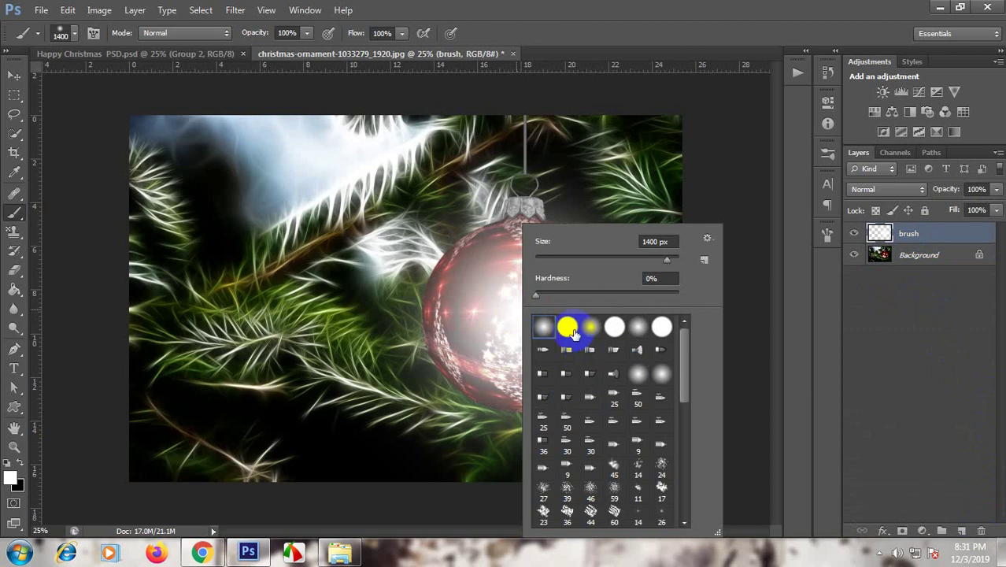
left_click(499, 307)
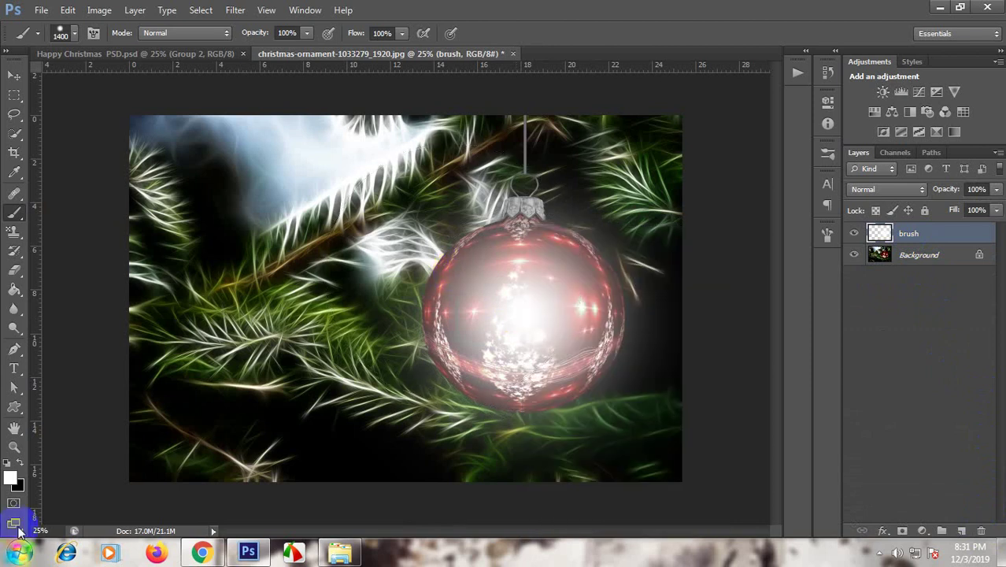
left_click(11, 478)
left_click(772, 131)
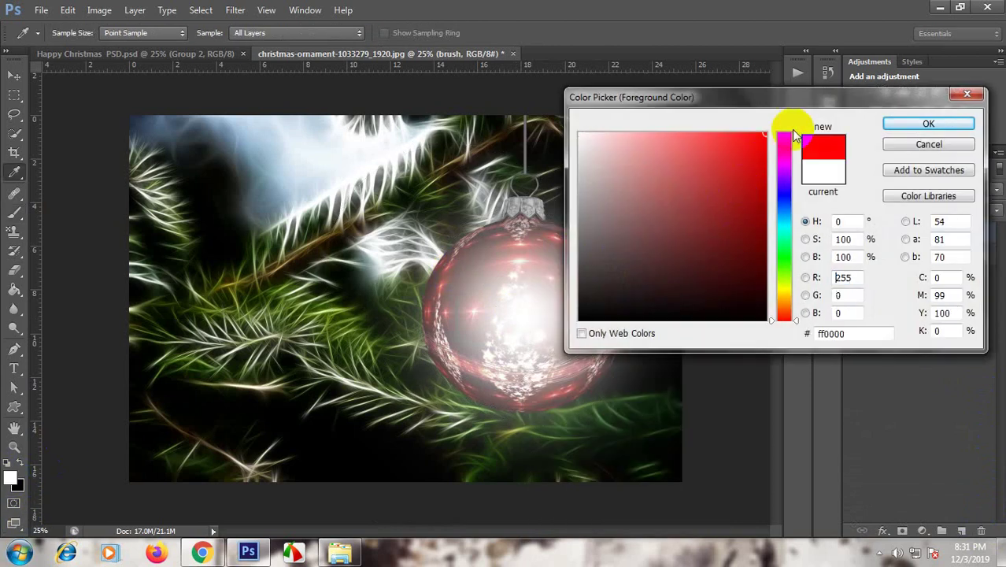
left_click(898, 128)
key("bracketleft")
key("bracketleft")
key("bracketleft")
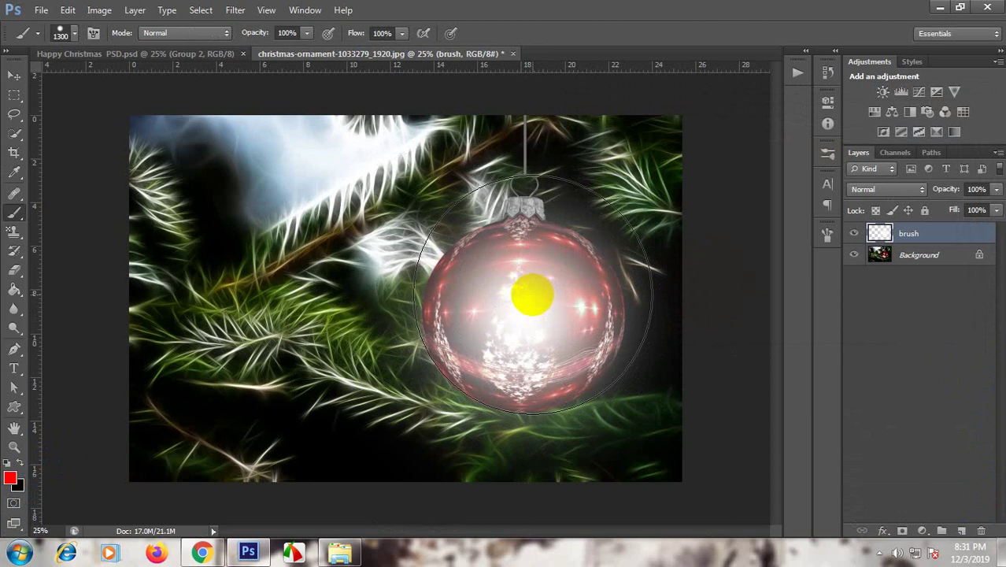
key("bracketleft")
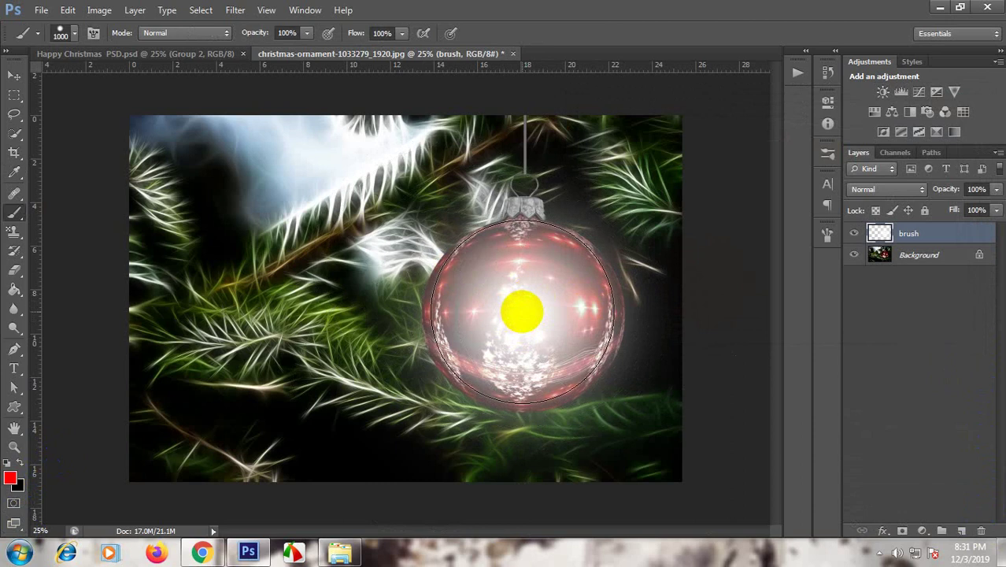
key("bracketright")
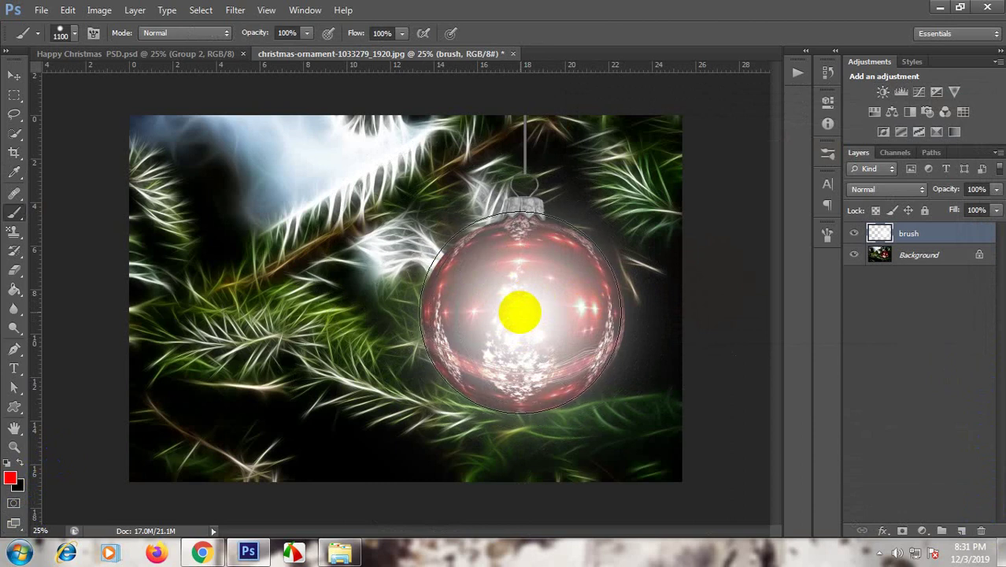
left_click(519, 312)
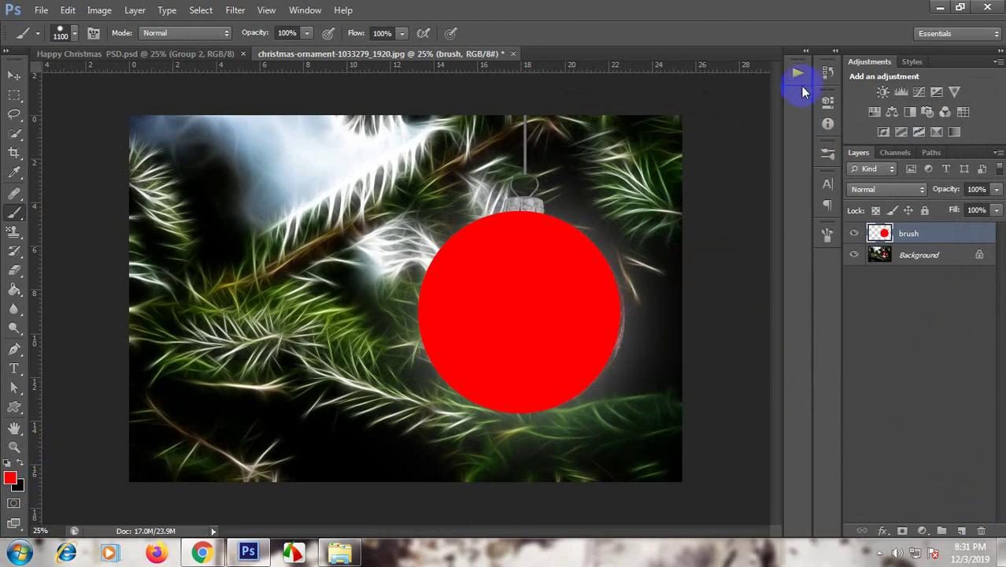
left_click(798, 77)
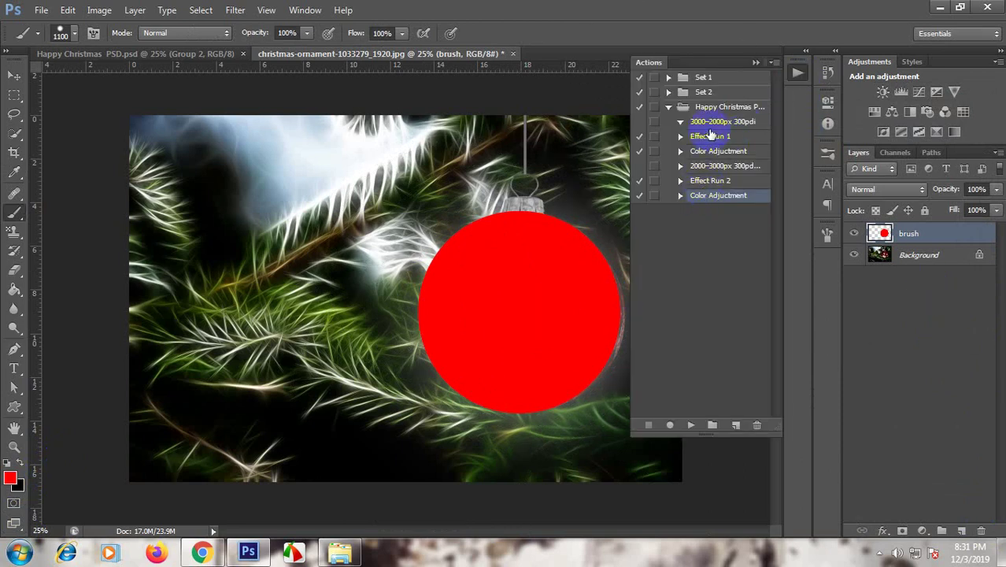
Step: Run the Effect Run 1 action for a red-orange sparkly bokeh scene with Effect and BG groups
left_click(713, 123)
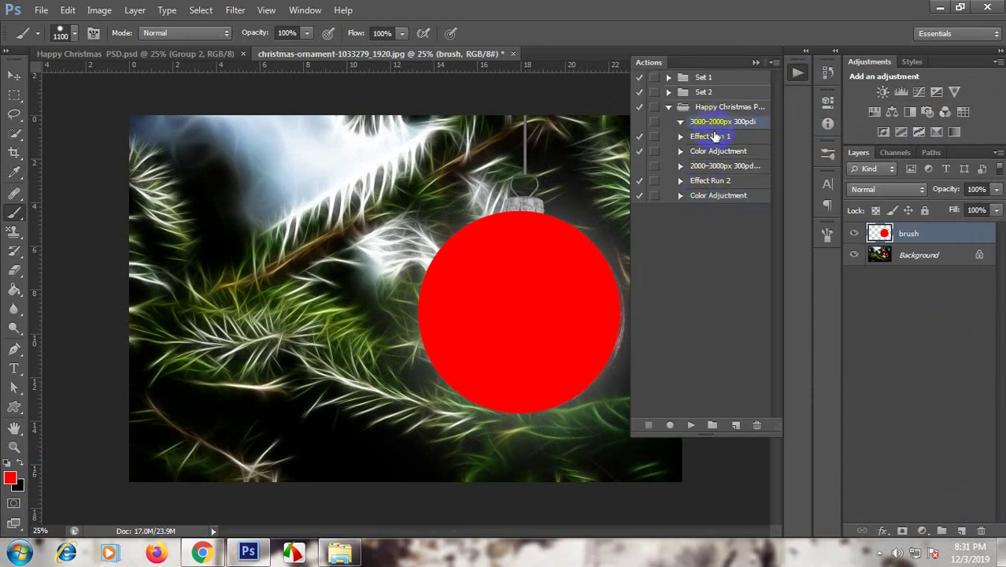
left_click(715, 137)
left_click(695, 425)
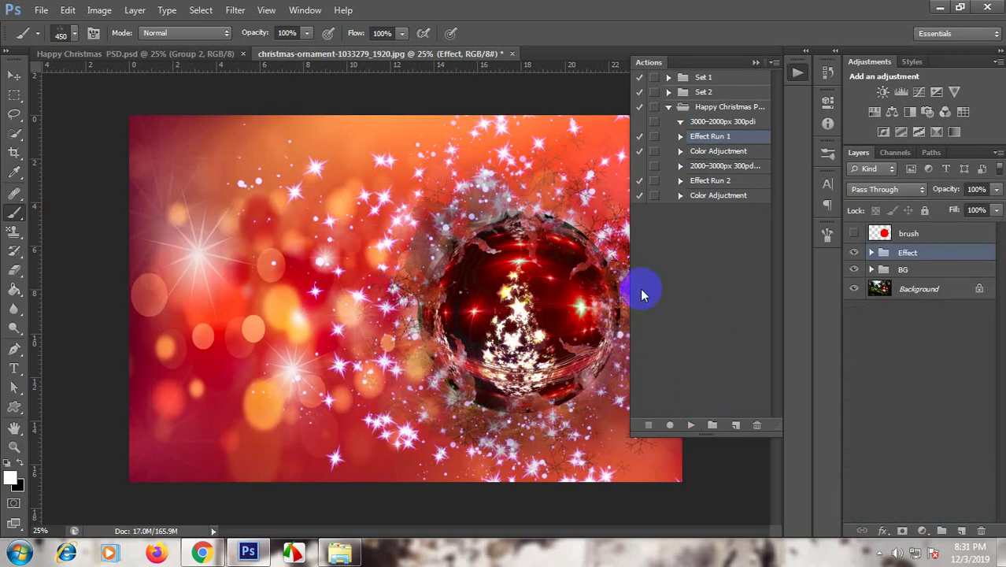
left_click(748, 63)
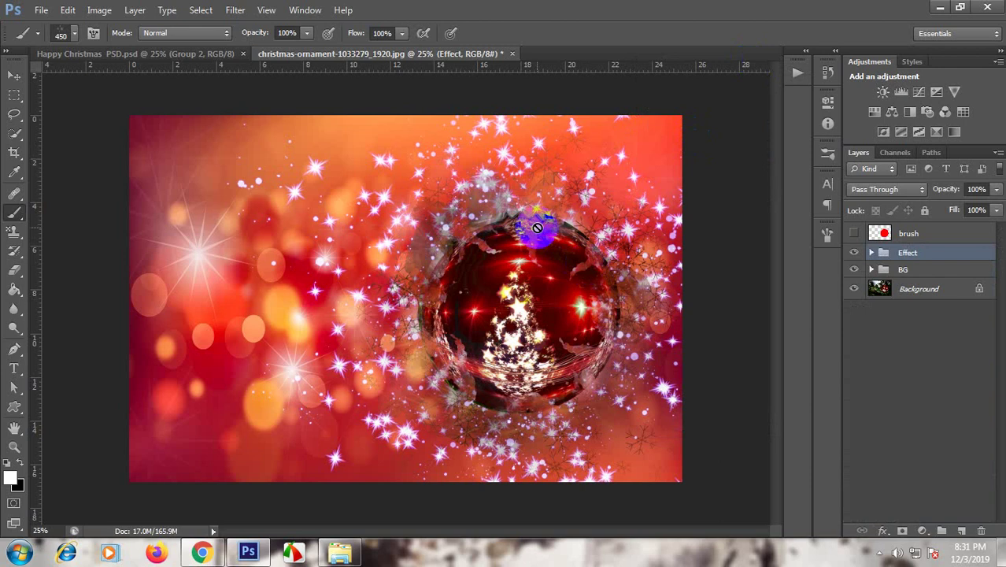
left_click(872, 269)
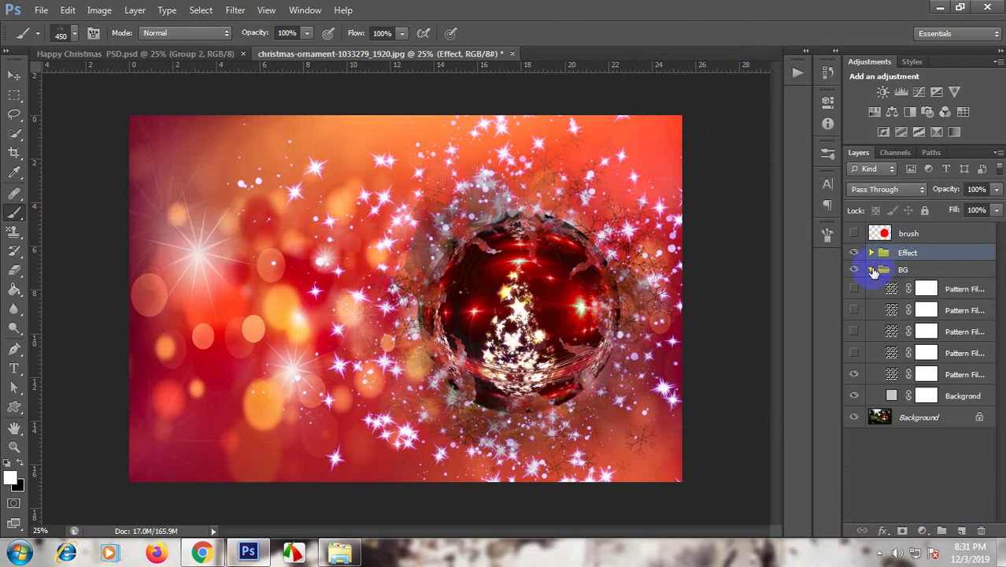
left_click(871, 270)
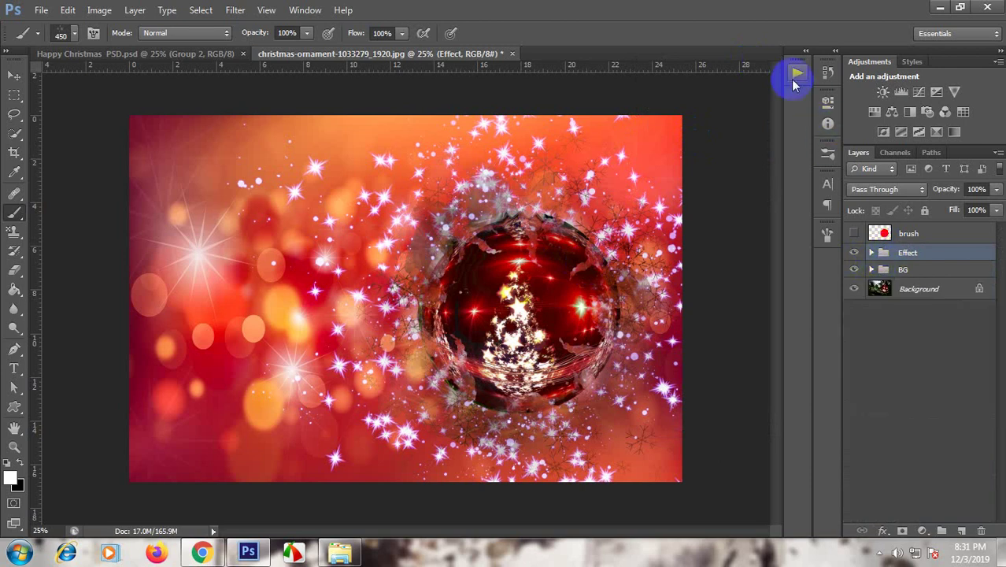
left_click(797, 74)
left_click(720, 152)
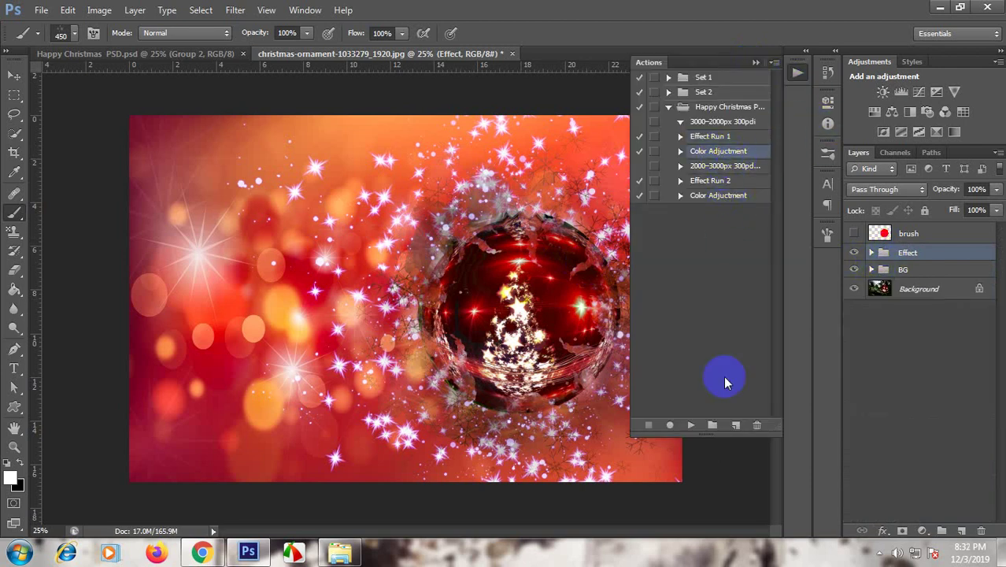
Step: Play the Color Adjustment action on the ornament scene and turn on Curves 6 in Color Fx 07
left_click(699, 421)
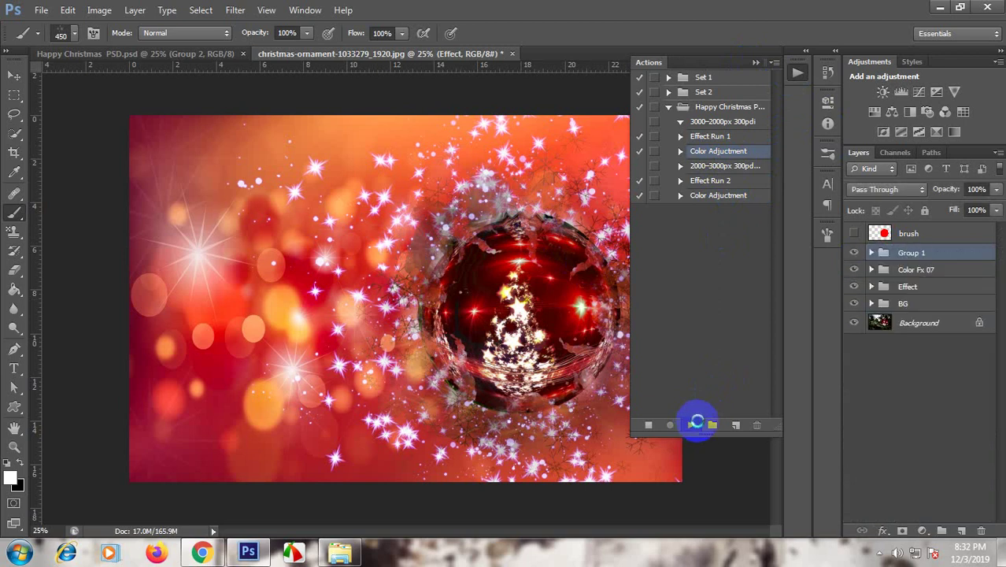
left_click(873, 271)
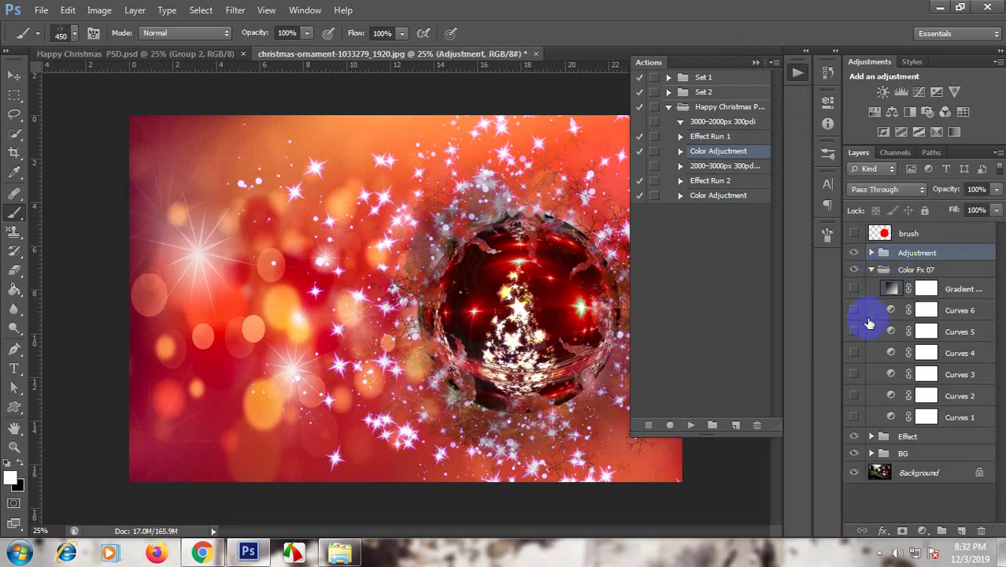
left_click(854, 310)
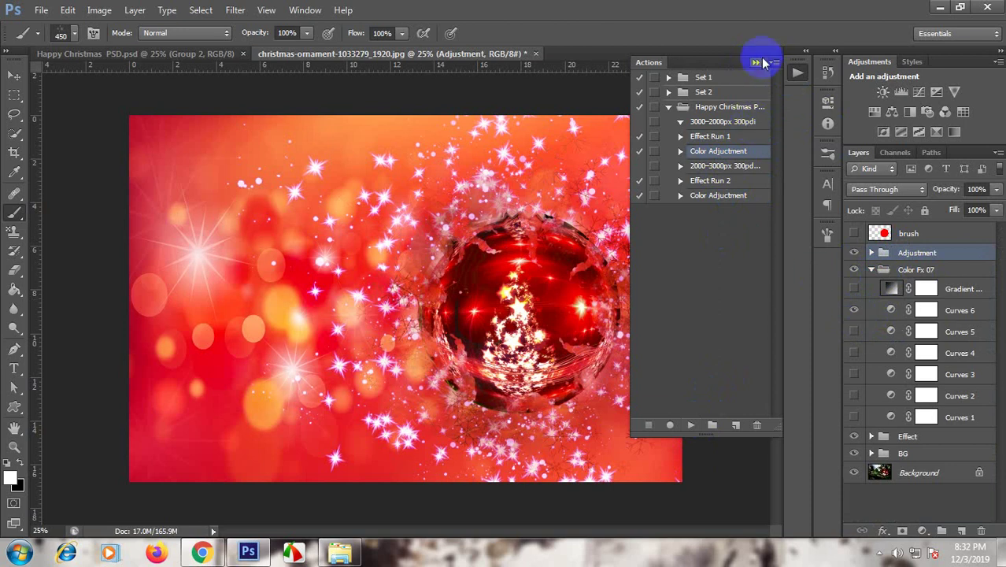
left_click(756, 62)
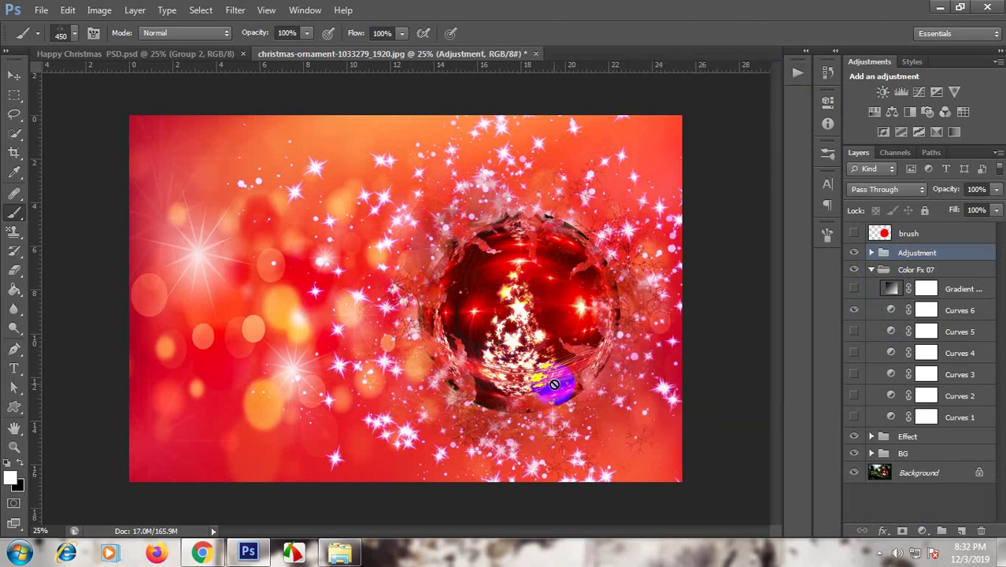
left_click(871, 269)
Step: Preview the BG pattern backgrounds (purple sparkle, pink snowflake, white ornaments, starry night), ending on red bokeh
left_click(871, 269)
left_click(871, 269)
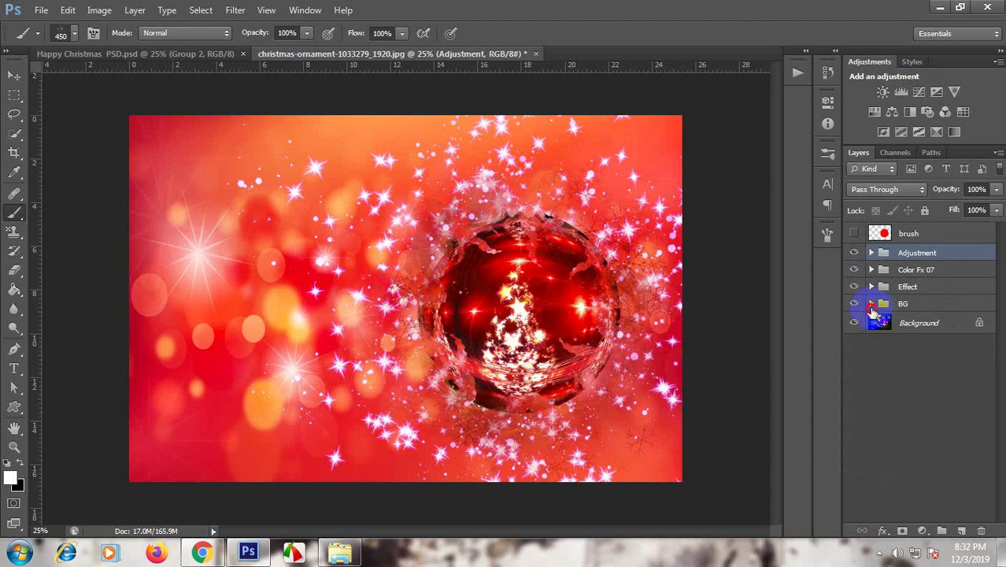
left_click(872, 306)
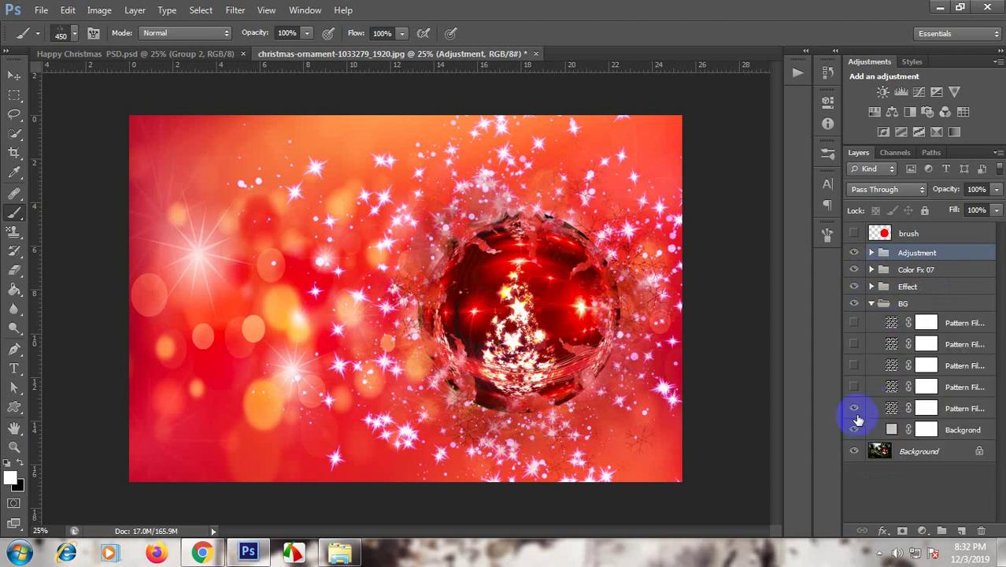
left_click(855, 410)
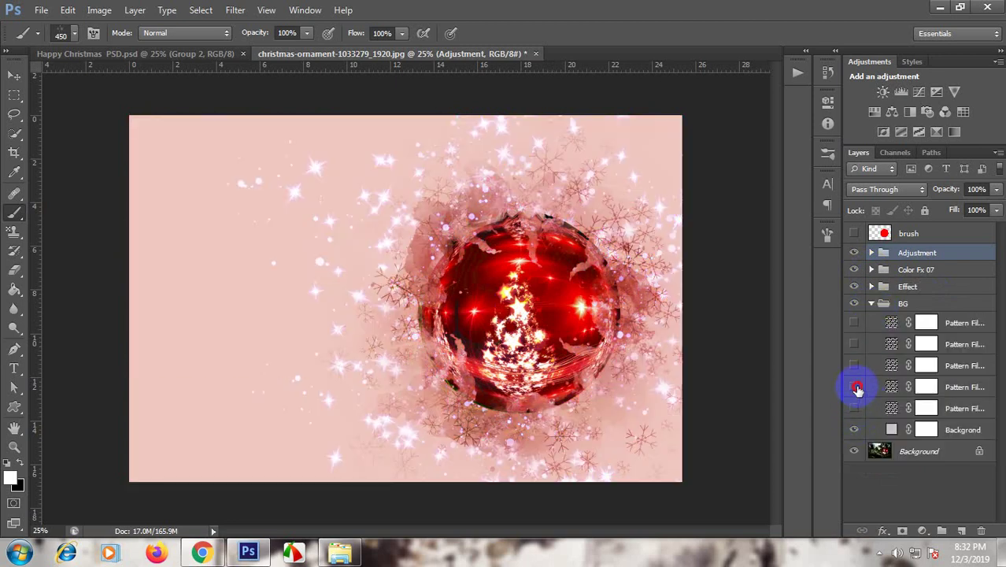
left_click(855, 387)
left_click(856, 388)
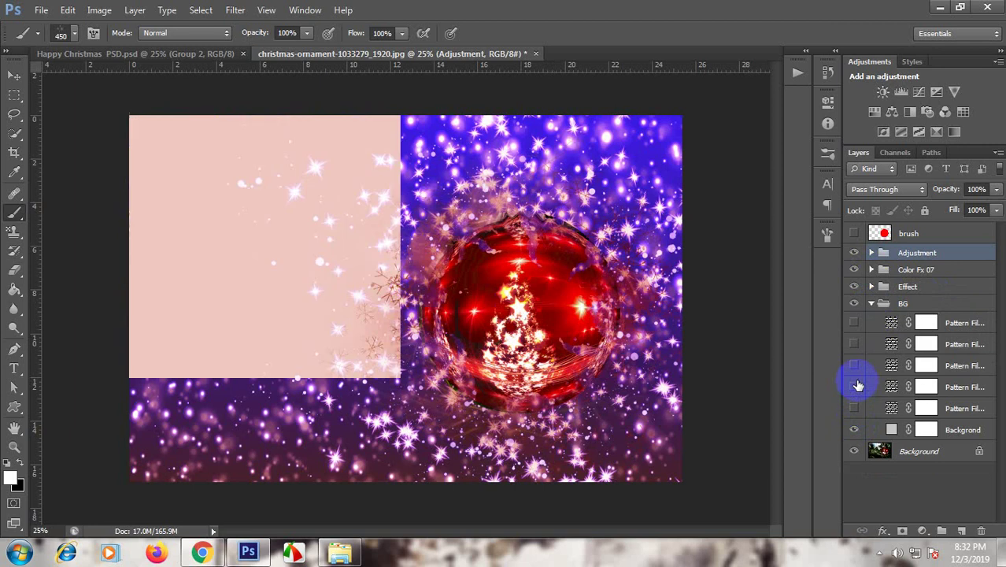
left_click(855, 366)
left_click(856, 367)
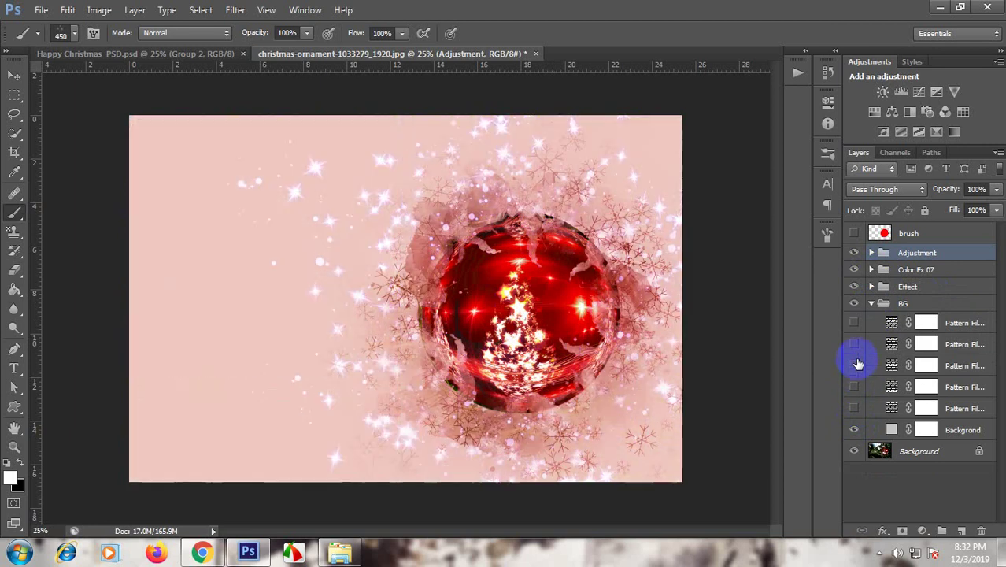
left_click(856, 347)
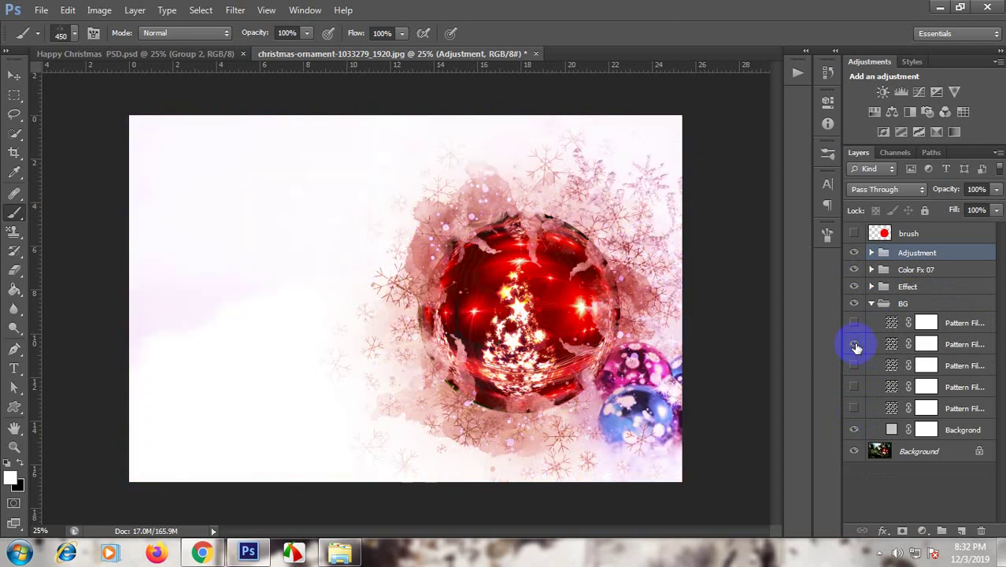
left_click(856, 347)
left_click(855, 323)
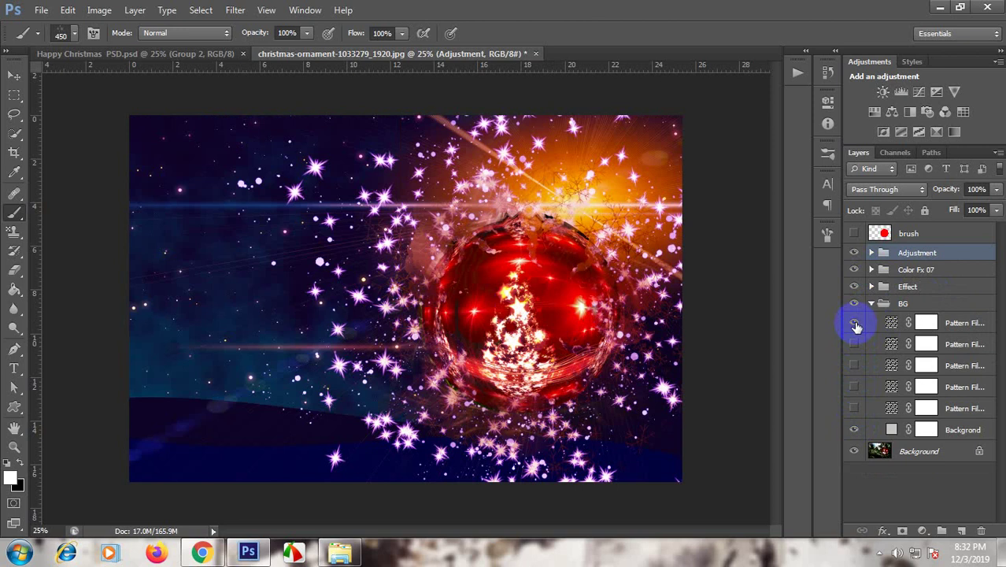
left_click(856, 324)
left_click(856, 408)
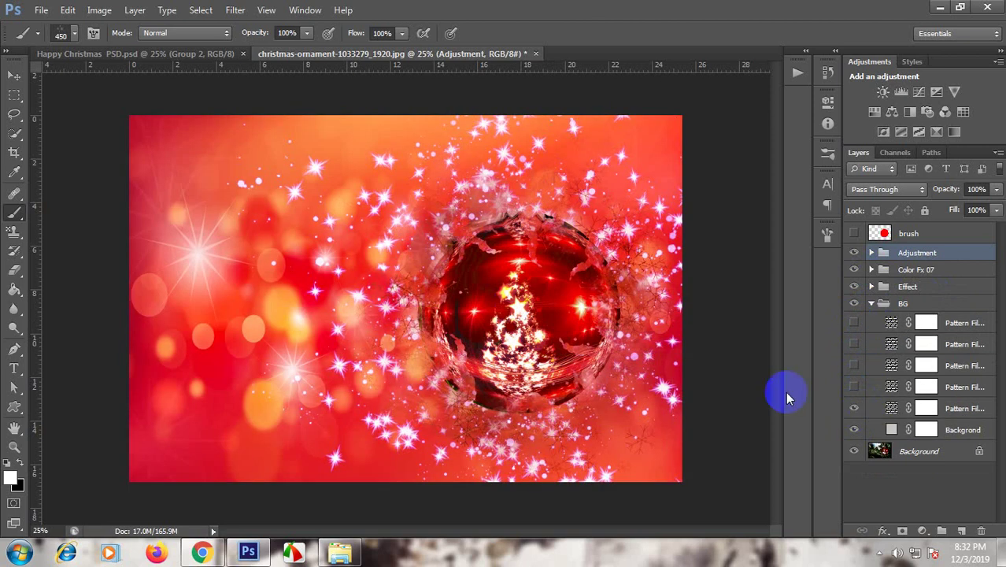
Step: Close the christmas-ornament sample without saving and bring the image folder forward in Explorer
left_click(536, 54)
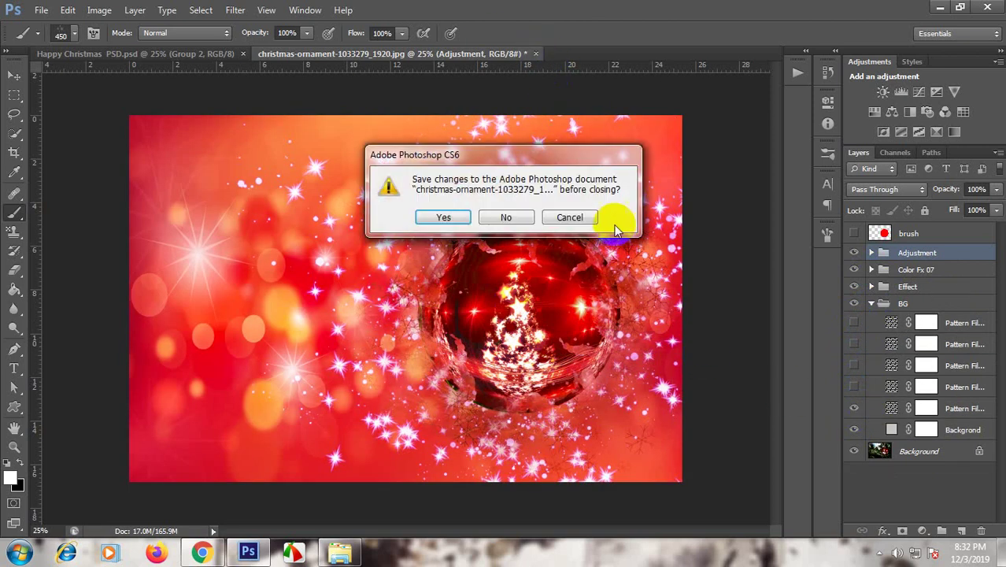
left_click(518, 218)
left_click(342, 554)
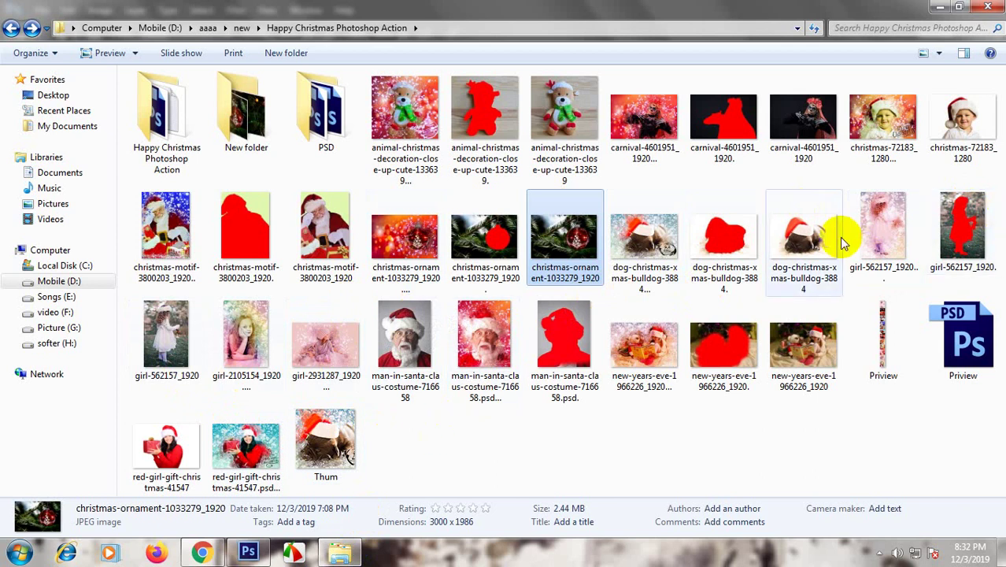
Step: Open girl-2105153_1920 from New folder in Photoshop by dragging it from Explorer
double_click(240, 106)
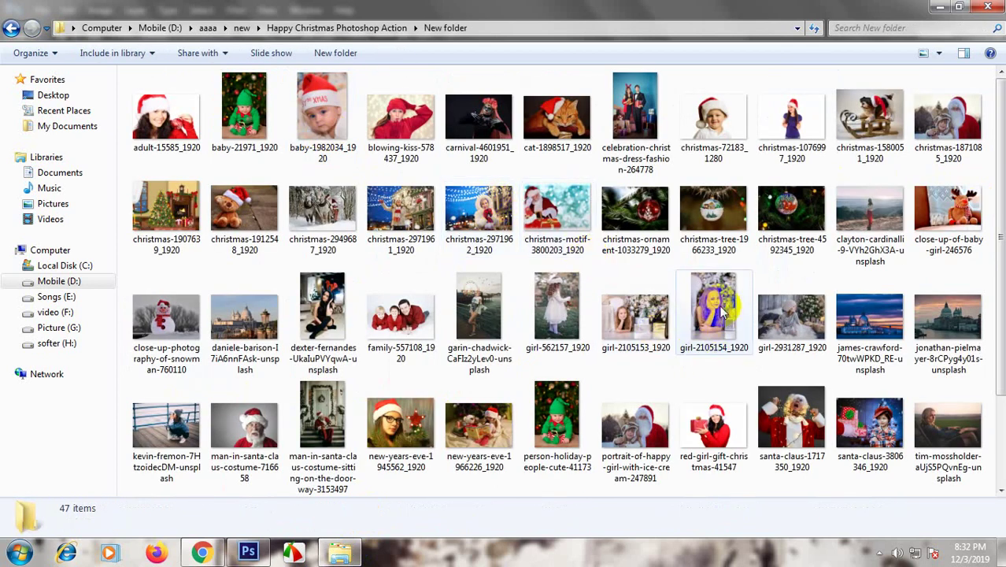
left_click(646, 319)
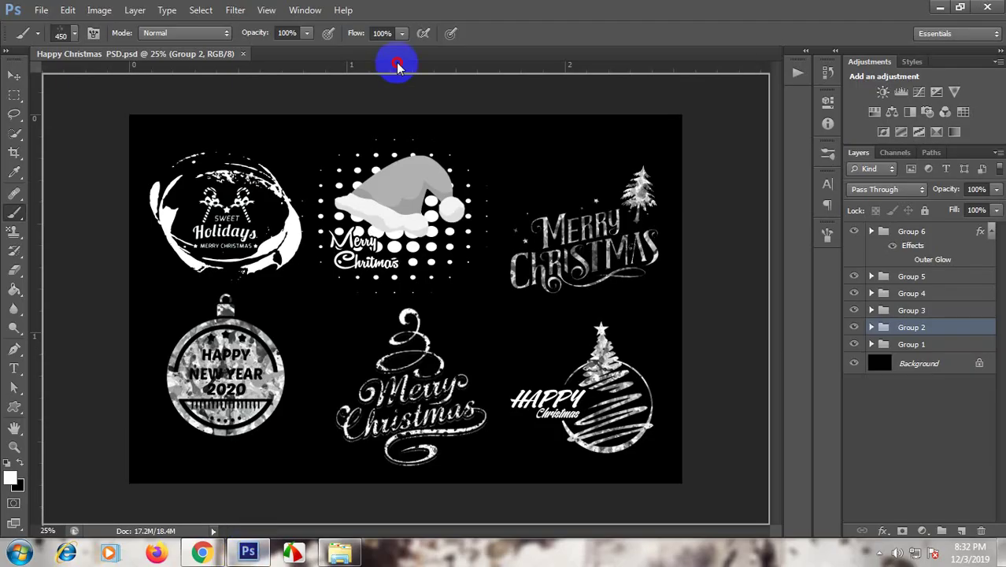
left_click_drag(234, 556, 400, 52)
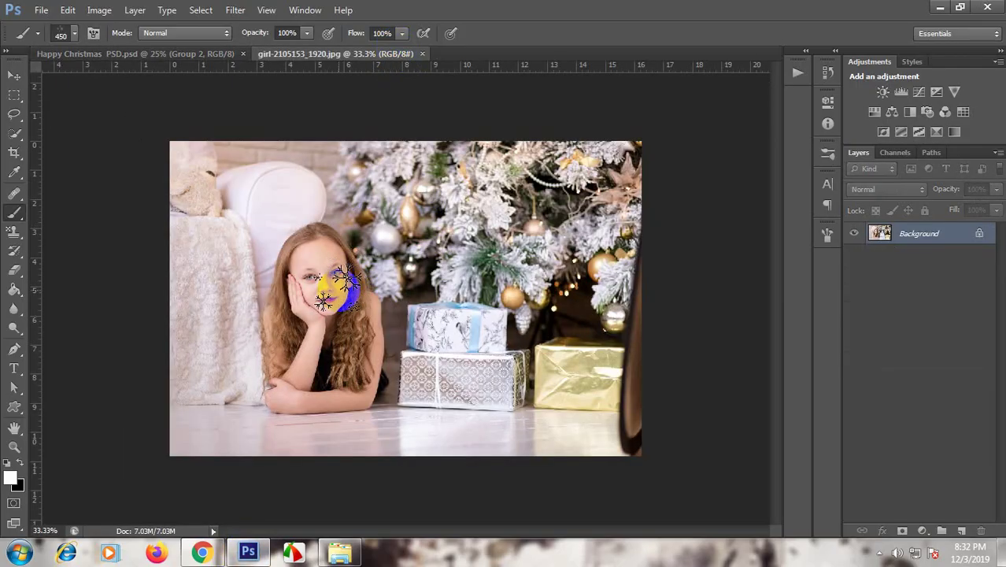
Step: Resize the girl photo to 3000 × 1998 pixels at 300 ppi, proportions constrained, and fit it on screen
left_click(99, 10)
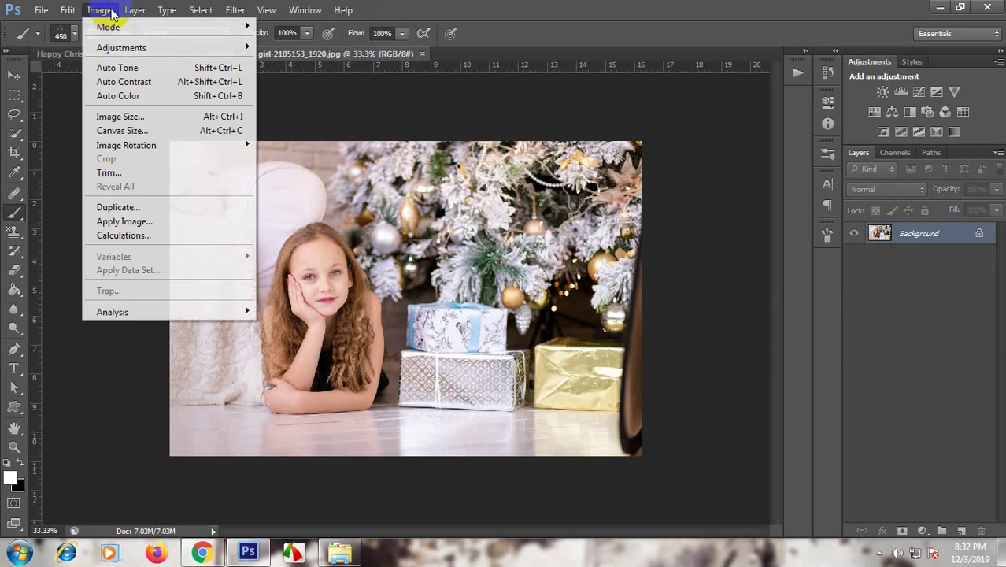
left_click(130, 116)
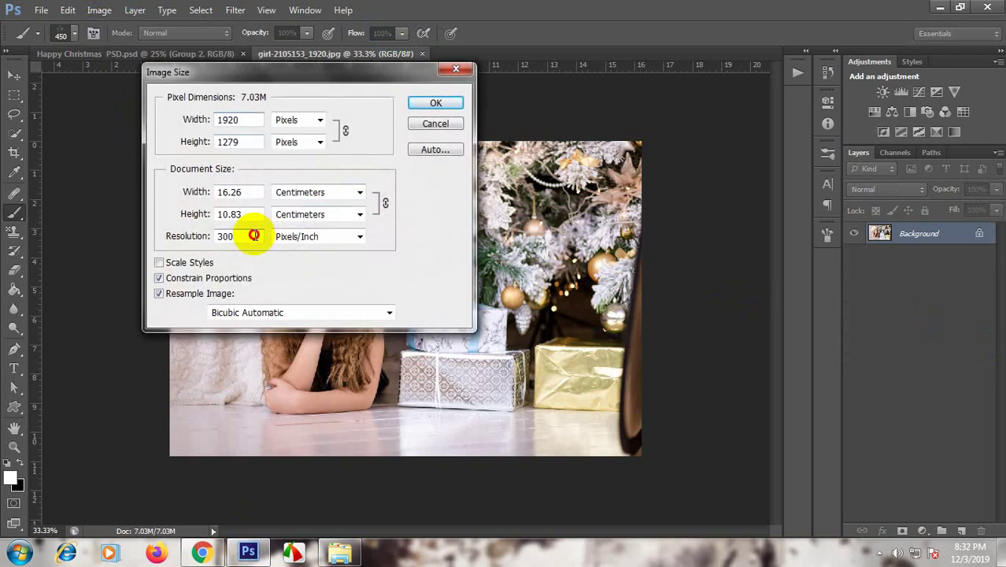
double_click(243, 120)
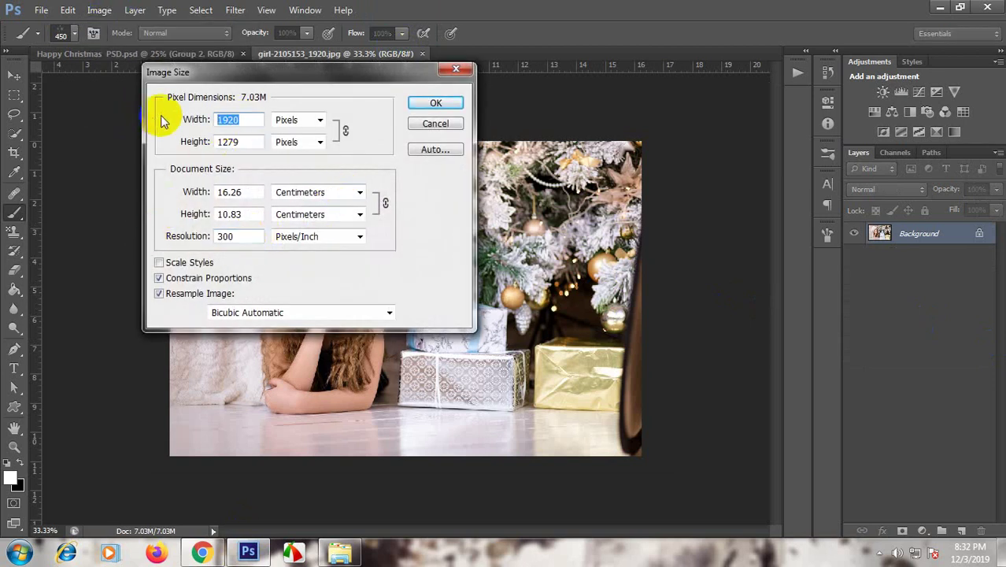
type("3000")
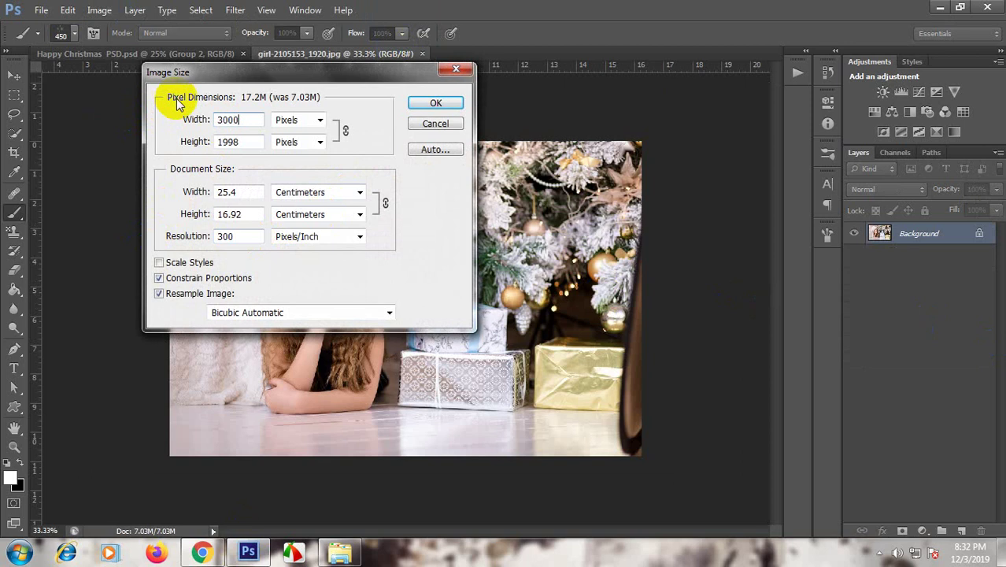
key("Return")
left_click_drag(311, 224, 346, 209)
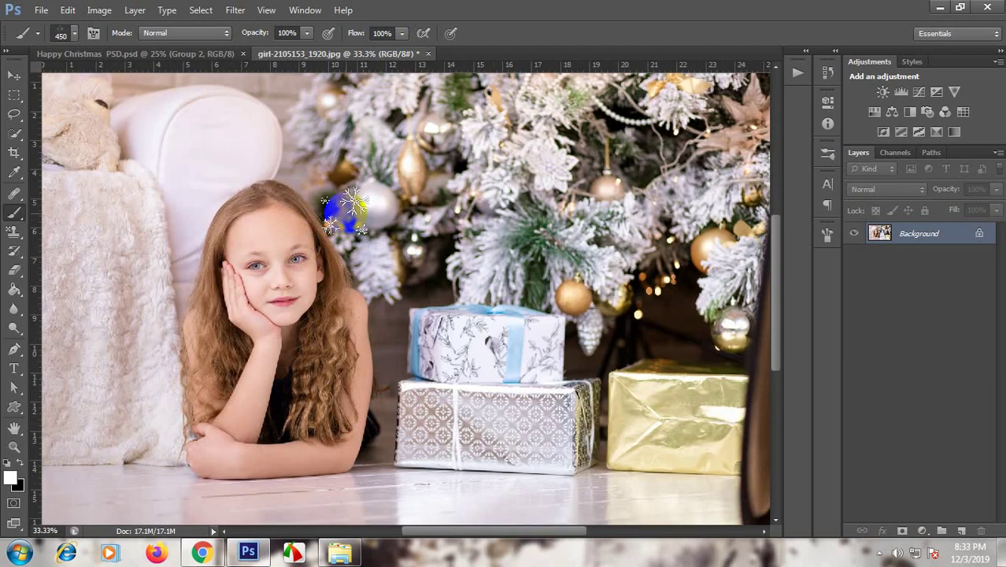
key("ctrl+minus")
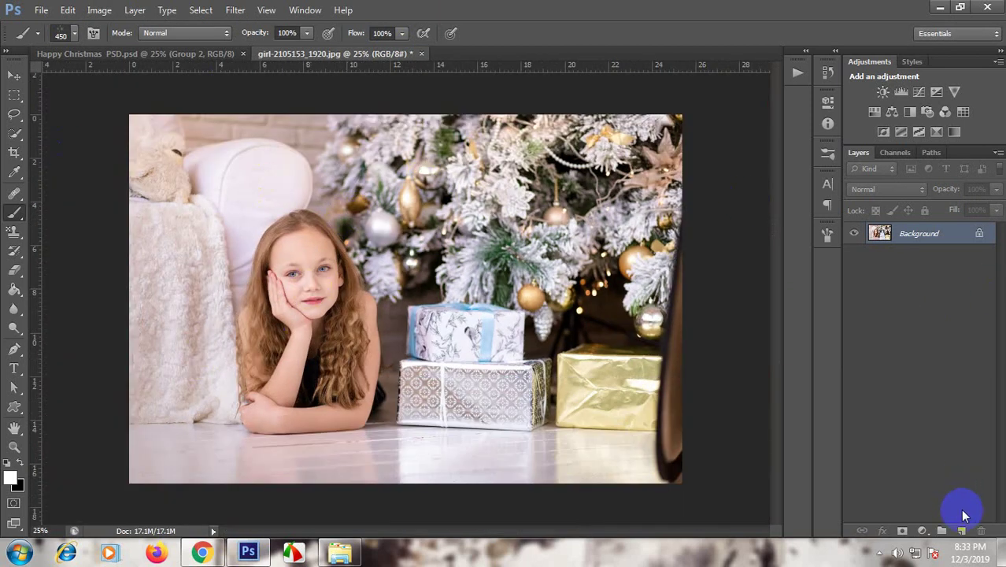
Step: Add an empty layer named brush above the photo and set the foreground colour to pure red ff0000
left_click(962, 531)
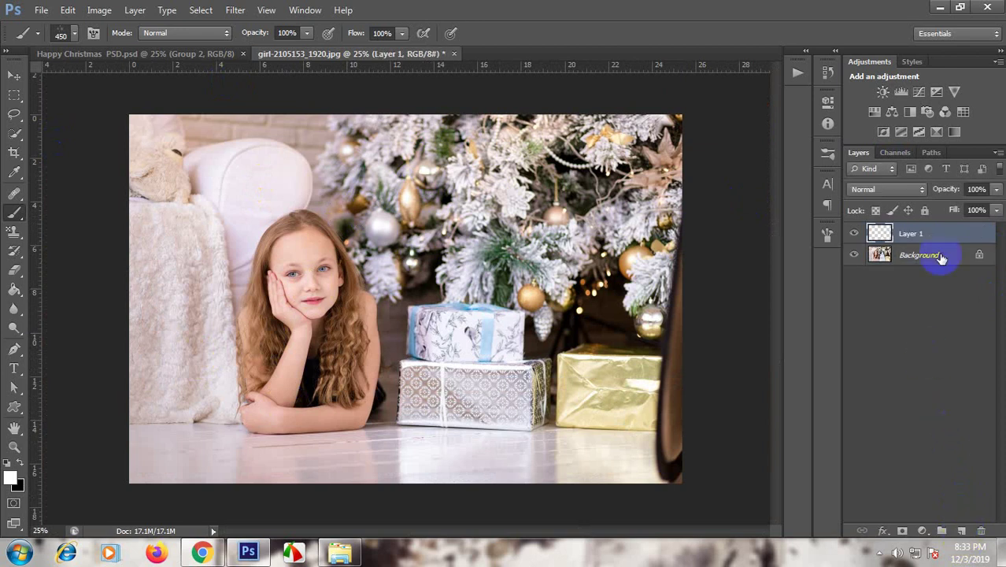
double_click(896, 234)
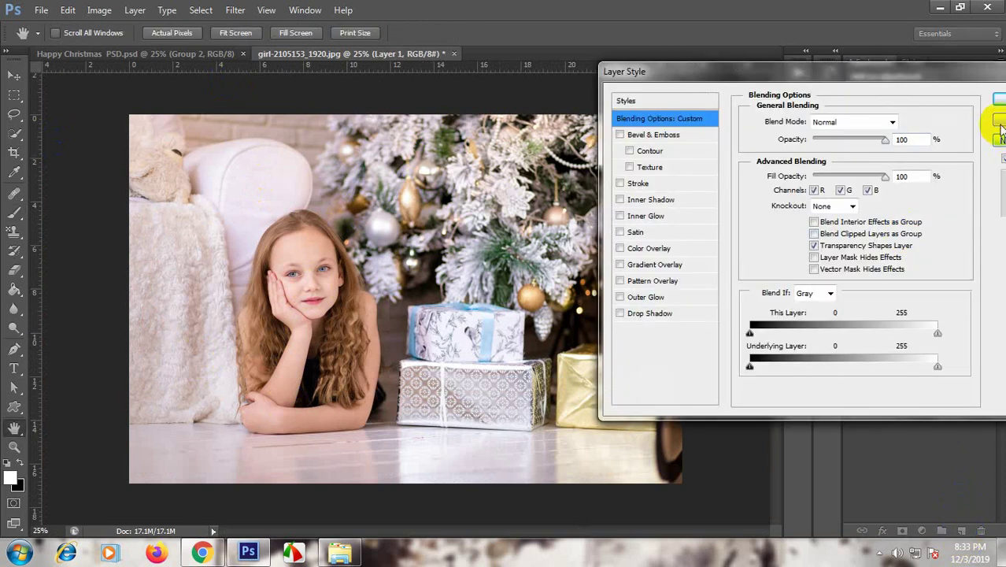
left_click(999, 120)
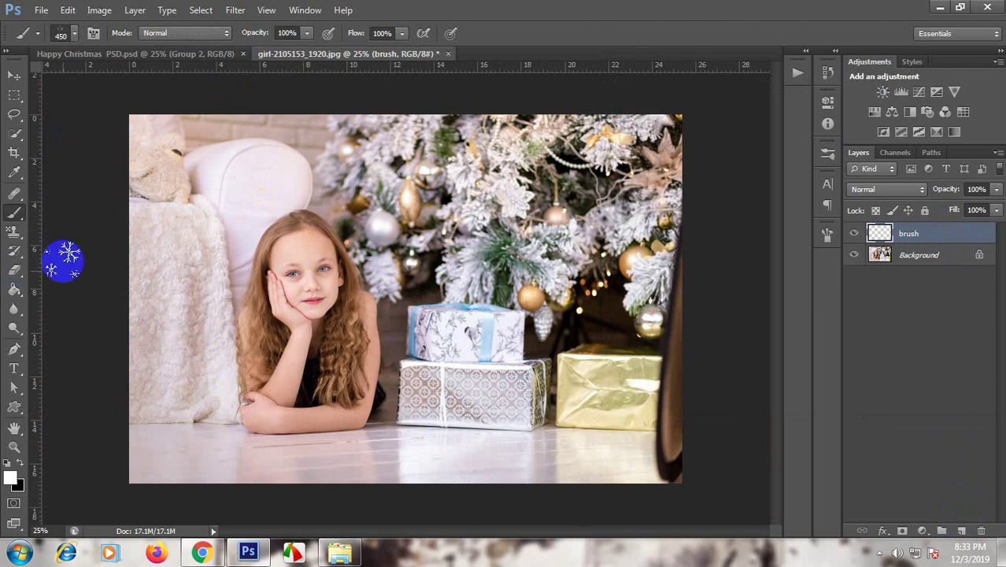
left_click(10, 477)
left_click_drag(760, 189, 830, 105)
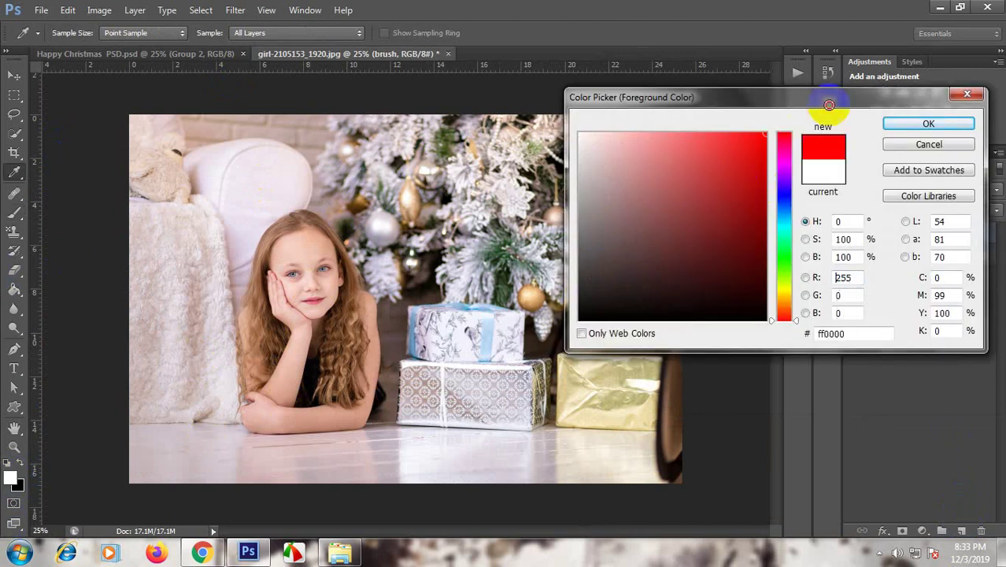
left_click(909, 126)
Step: Select the Brush tool with the soft round brush preset
key("b")
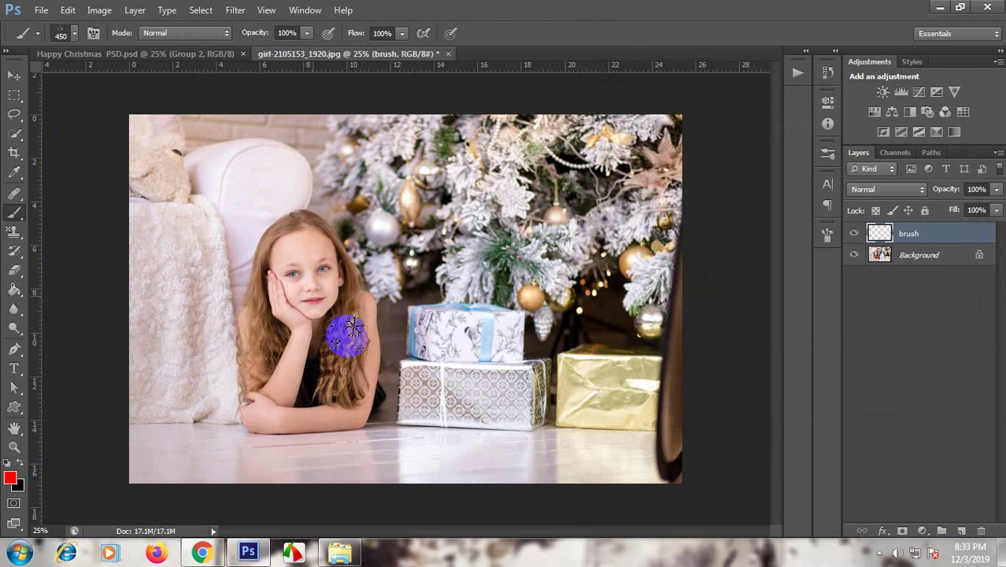
right_click(344, 334)
scroll(378, 394, "up", 5)
scroll(387, 385, "up", 3)
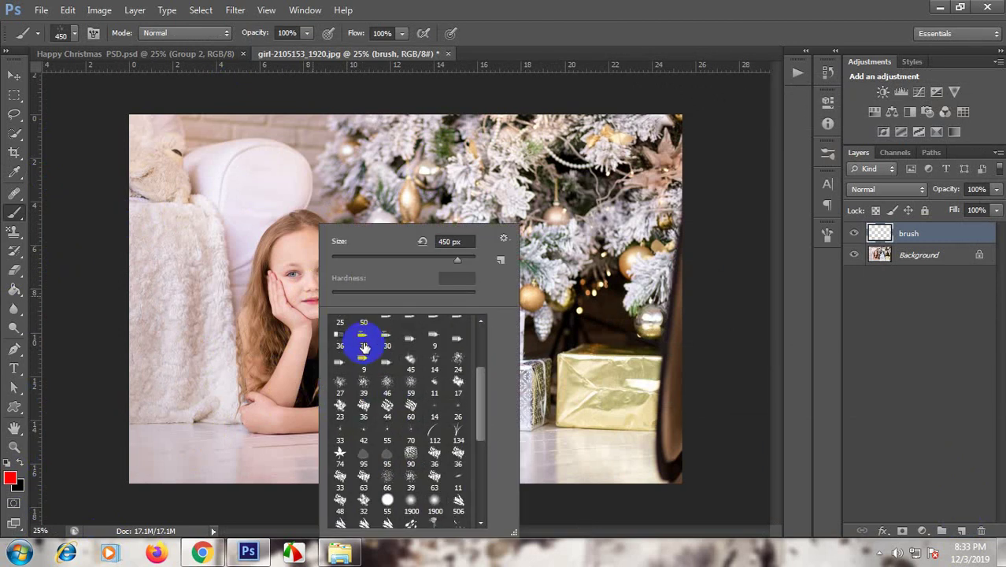
scroll(360, 340, "up", 2)
scroll(363, 343, "up", 2)
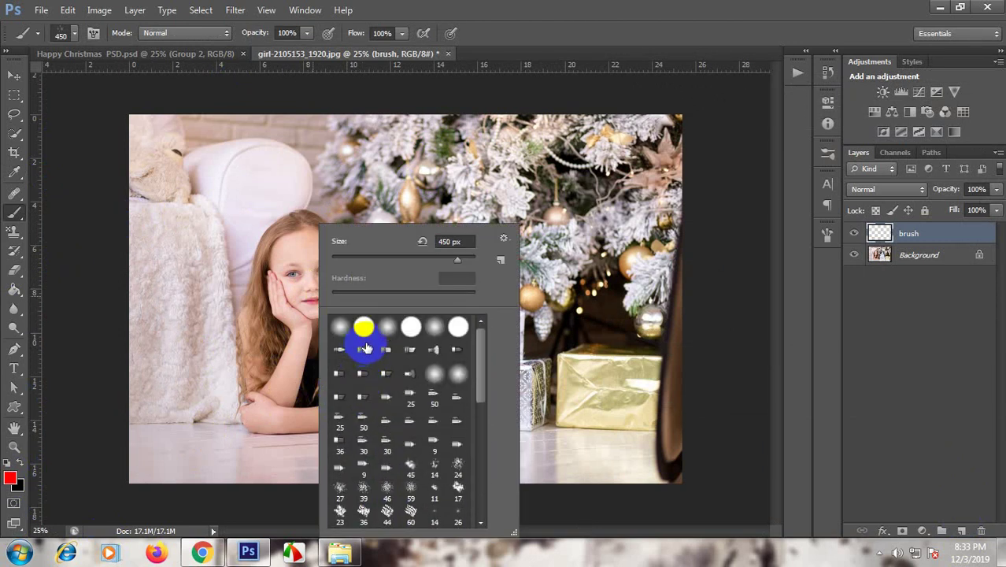
left_click(345, 217)
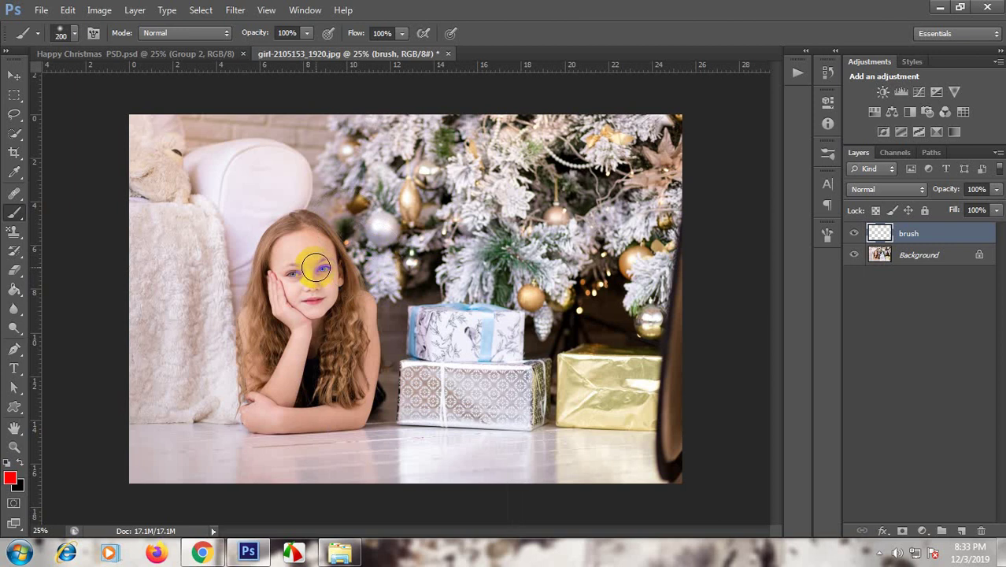
Step: Paint solid red over the girl, the tree and the gift boxes on the brush layer
mouse_move(307, 246)
left_mouse_down()
mouse_move(281, 259)
mouse_move(289, 223)
mouse_move(258, 259)
mouse_move(243, 418)
mouse_move(353, 411)
mouse_move(379, 327)
mouse_move(353, 264)
mouse_move(306, 222)
mouse_move(263, 269)
mouse_move(268, 413)
mouse_move(303, 404)
mouse_move(283, 298)
mouse_move(283, 395)
mouse_move(324, 282)
mouse_move(317, 269)
mouse_move(355, 405)
mouse_move(319, 314)
mouse_move(331, 264)
mouse_move(300, 400)
mouse_move(342, 405)
left_mouse_up()
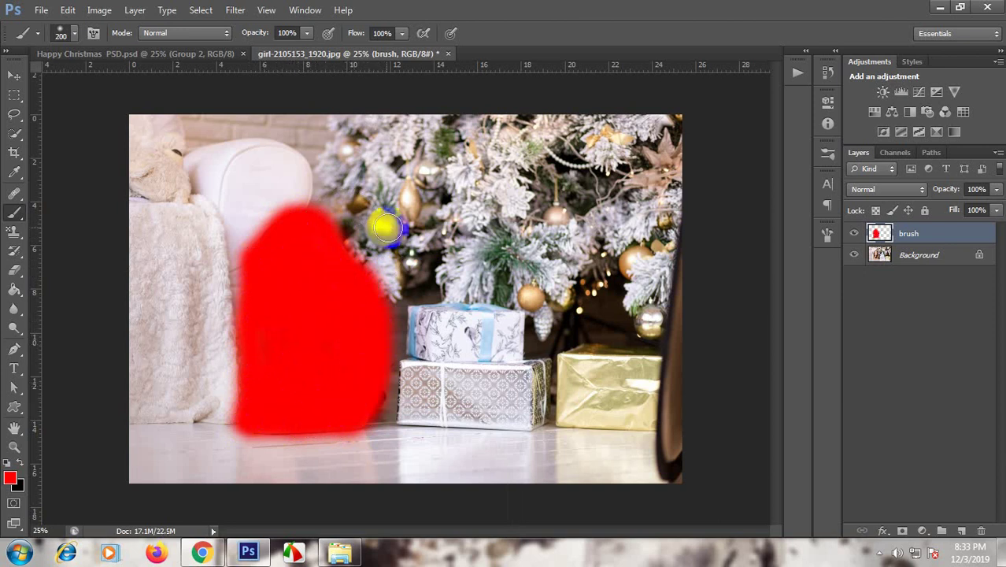
mouse_move(338, 251)
left_mouse_down()
mouse_move(371, 256)
mouse_move(359, 272)
mouse_move(404, 297)
mouse_move(456, 218)
mouse_move(470, 238)
mouse_move(382, 240)
mouse_move(565, 331)
mouse_move(479, 400)
mouse_move(382, 407)
mouse_move(486, 428)
mouse_move(538, 417)
mouse_move(548, 306)
mouse_move(419, 233)
mouse_move(389, 355)
mouse_move(397, 339)
mouse_move(466, 315)
mouse_move(506, 240)
mouse_move(503, 281)
mouse_move(447, 308)
mouse_move(450, 417)
mouse_move(539, 392)
mouse_move(509, 404)
mouse_move(528, 349)
left_mouse_up()
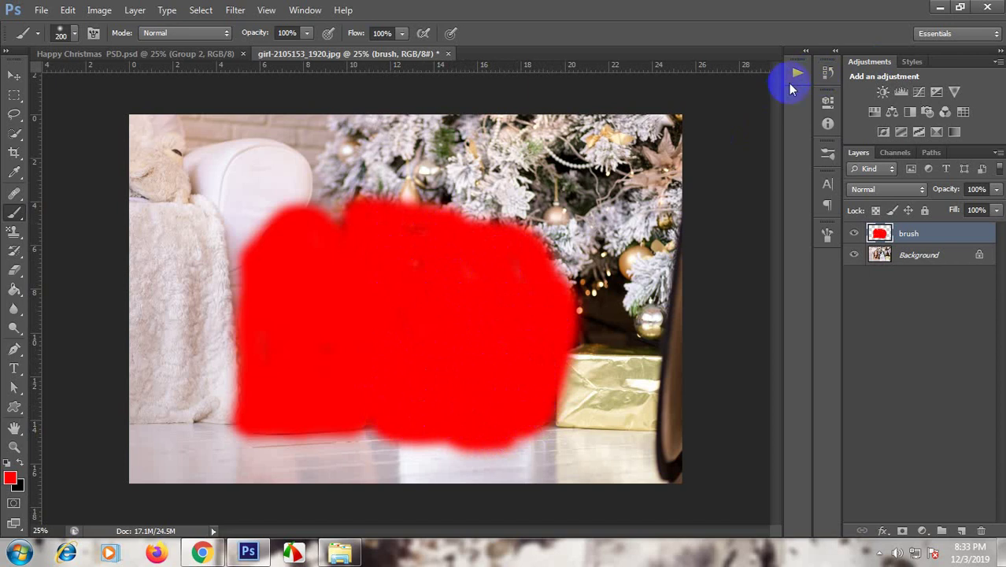
left_click(796, 74)
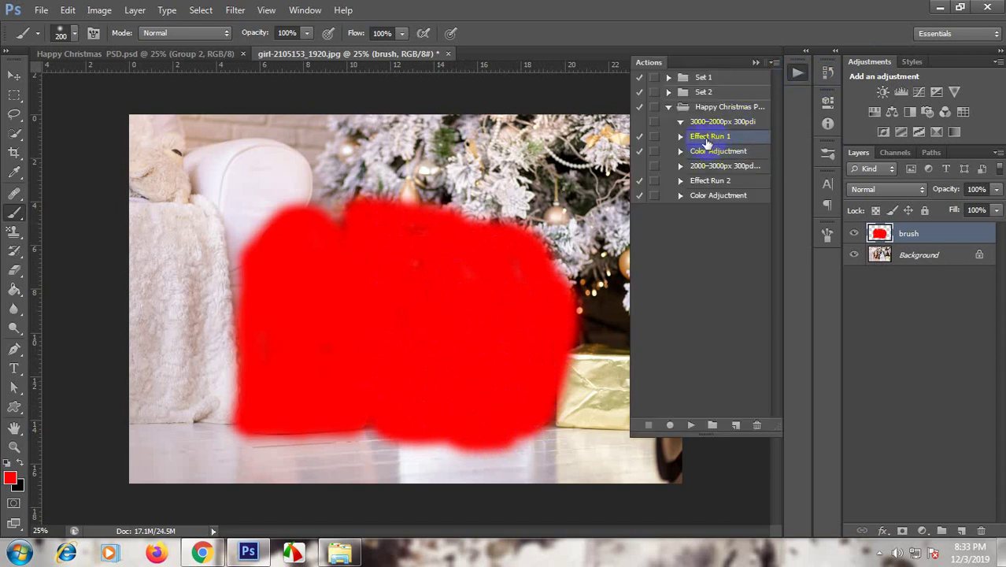
Step: Play the Effect Run 1 and Color Adjustment actions from the Christmas set on the photo
left_click(692, 426)
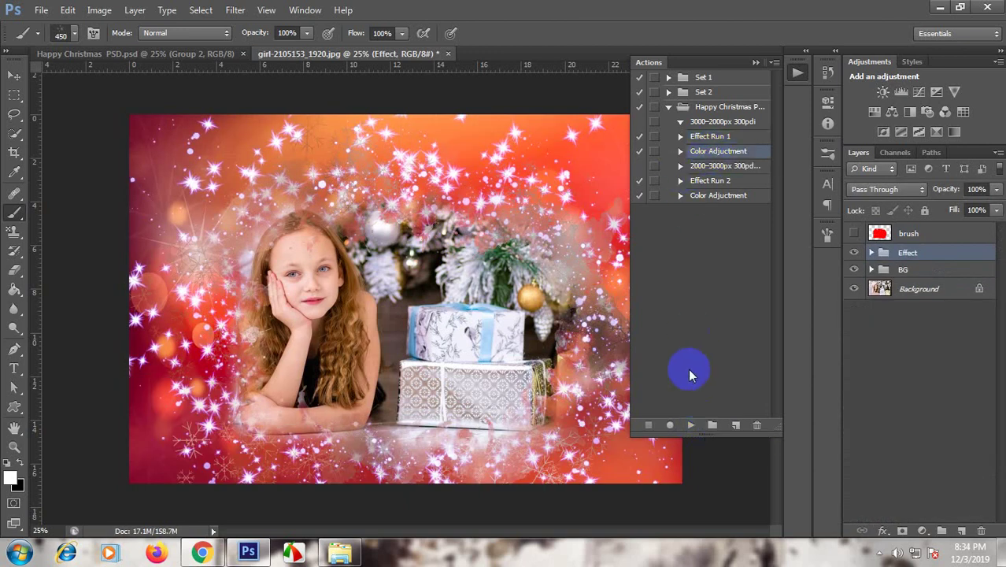
left_click(693, 424)
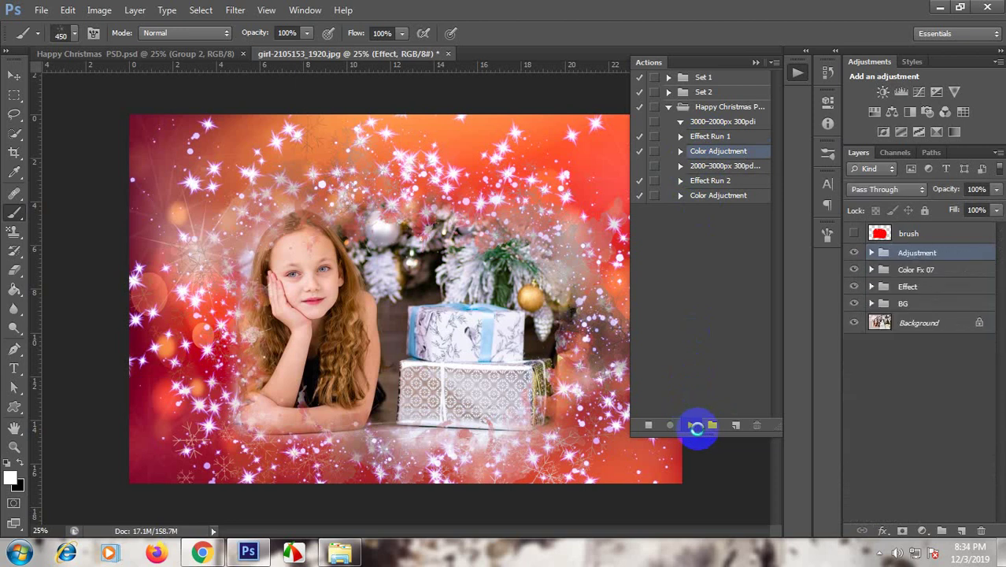
Step: Hide the Color Fx 07 Gradient and Curves tint layers after previewing the Curves 1-3 tints
left_click(872, 270)
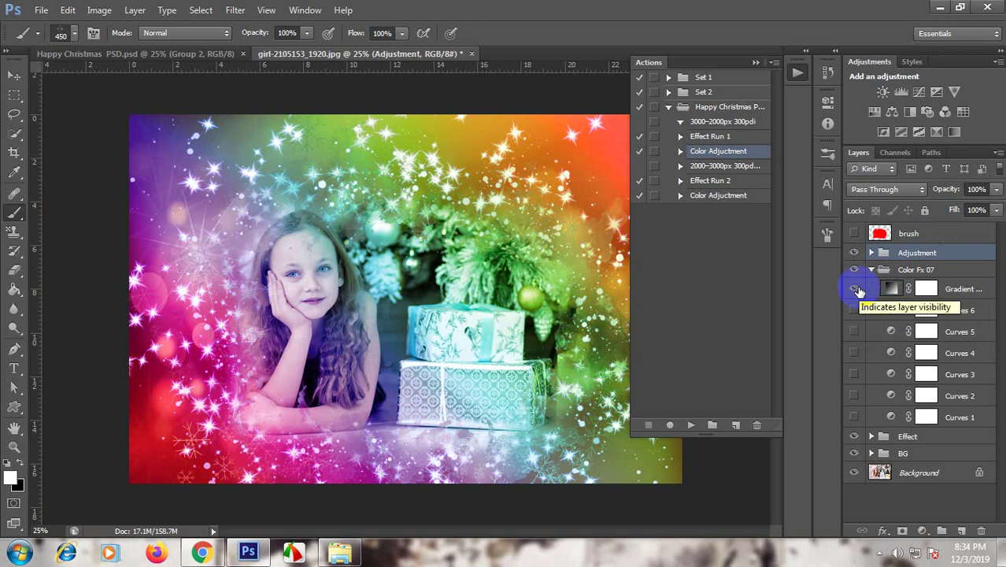
left_click(855, 289)
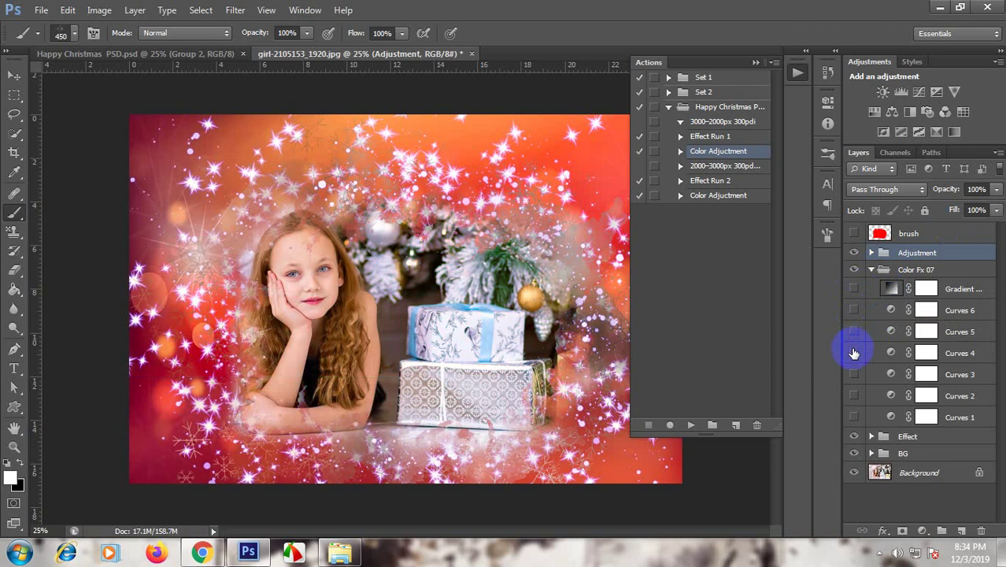
left_click_drag(855, 316, 854, 353)
left_click(853, 375)
left_click(855, 396)
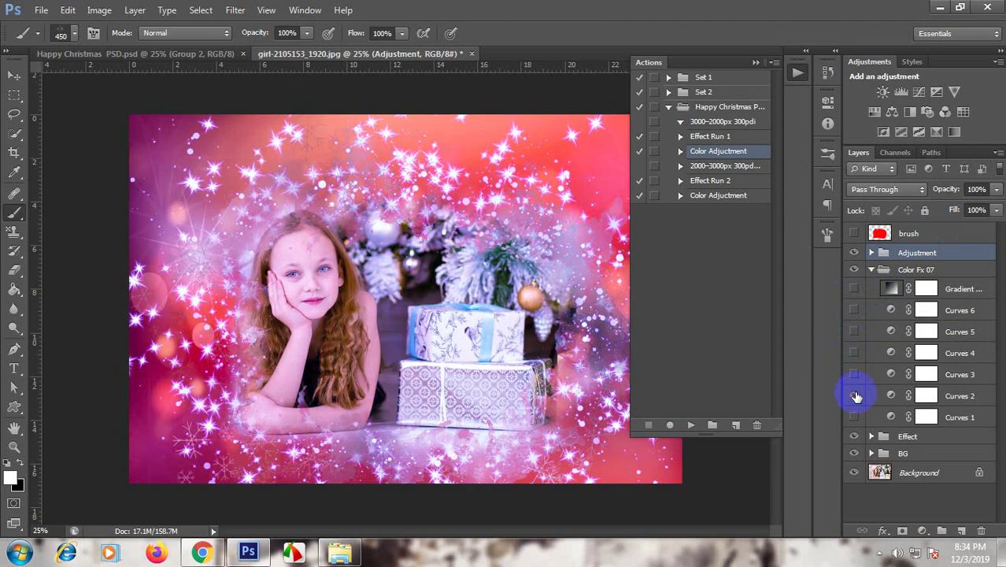
left_click(856, 418)
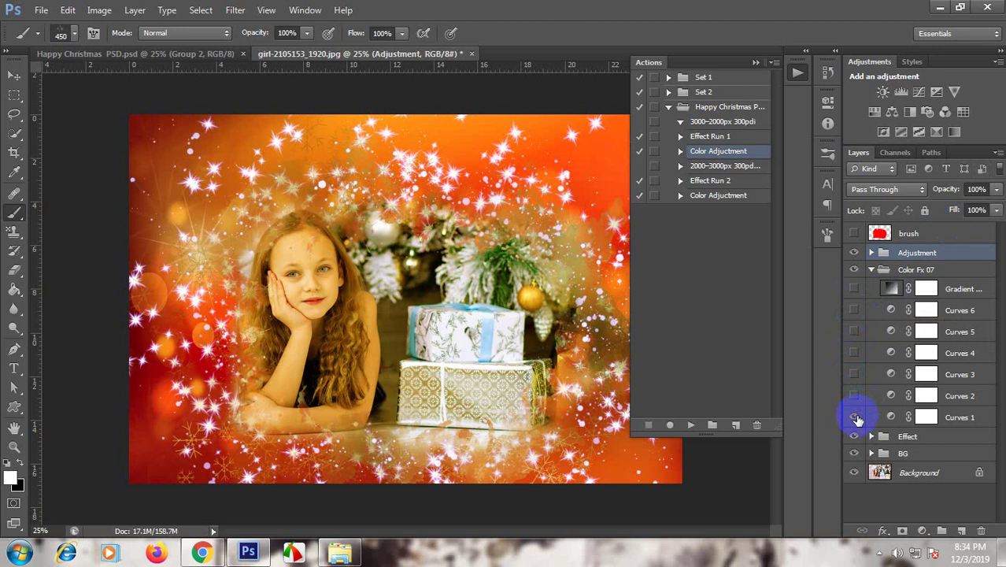
left_click(856, 417)
left_click(871, 269)
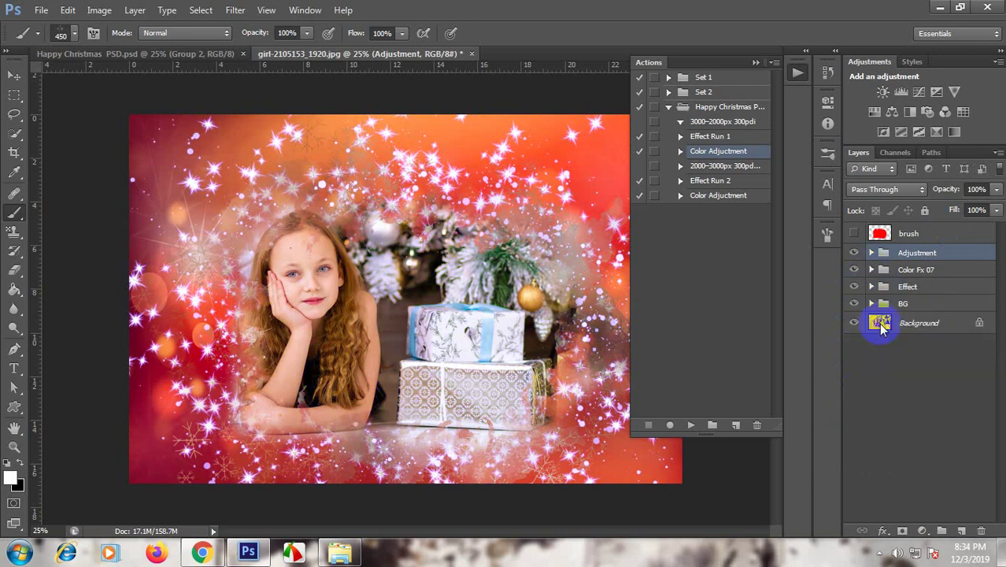
Step: Preview each BG Pattern Fill background, then hide all Pattern Fills and the Backgrond colour fill
left_click(872, 304)
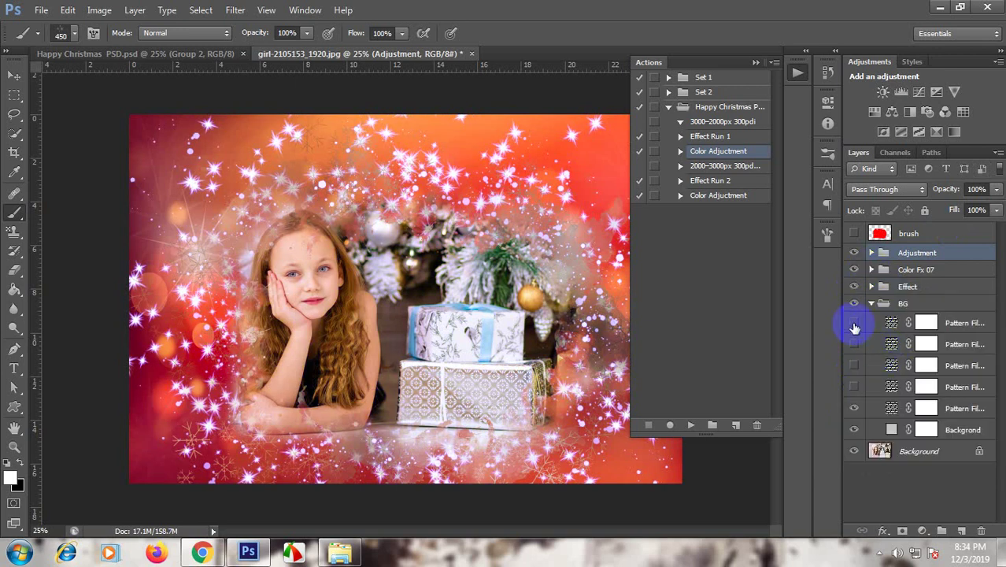
left_click(855, 324)
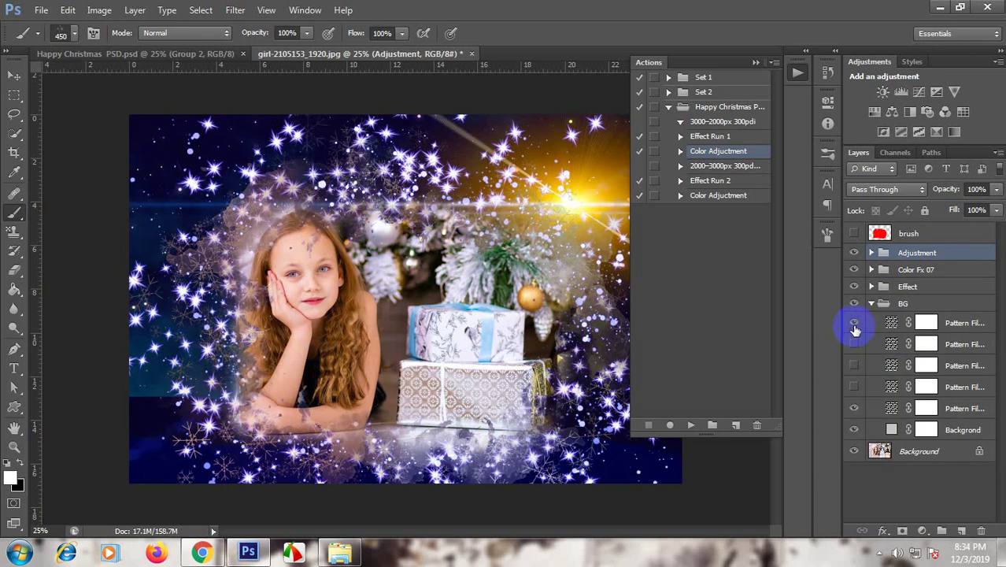
left_click(855, 324)
left_click(856, 389)
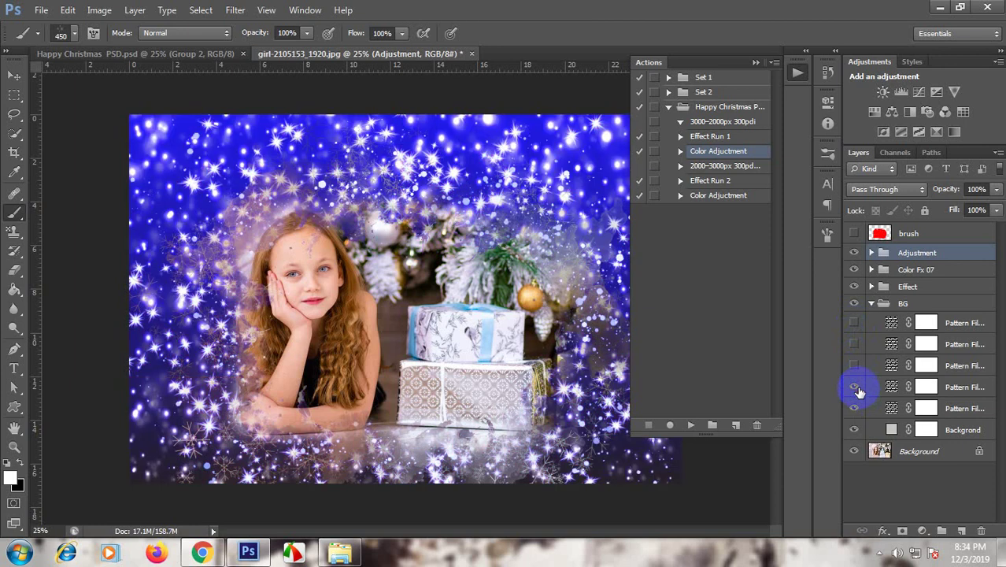
left_click(856, 366)
left_click(856, 344)
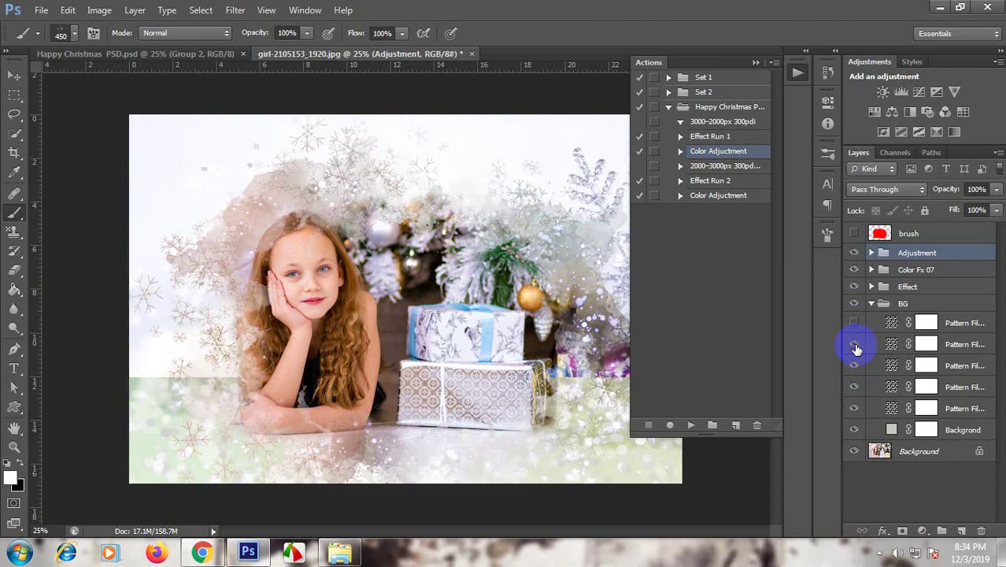
left_click(855, 324)
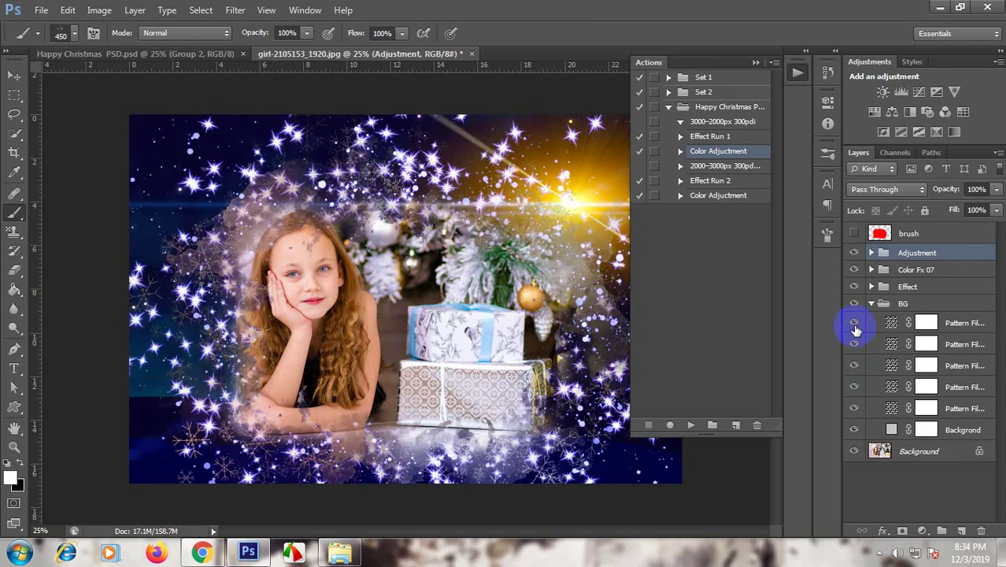
left_click(855, 326)
left_click(855, 344)
left_click(856, 365)
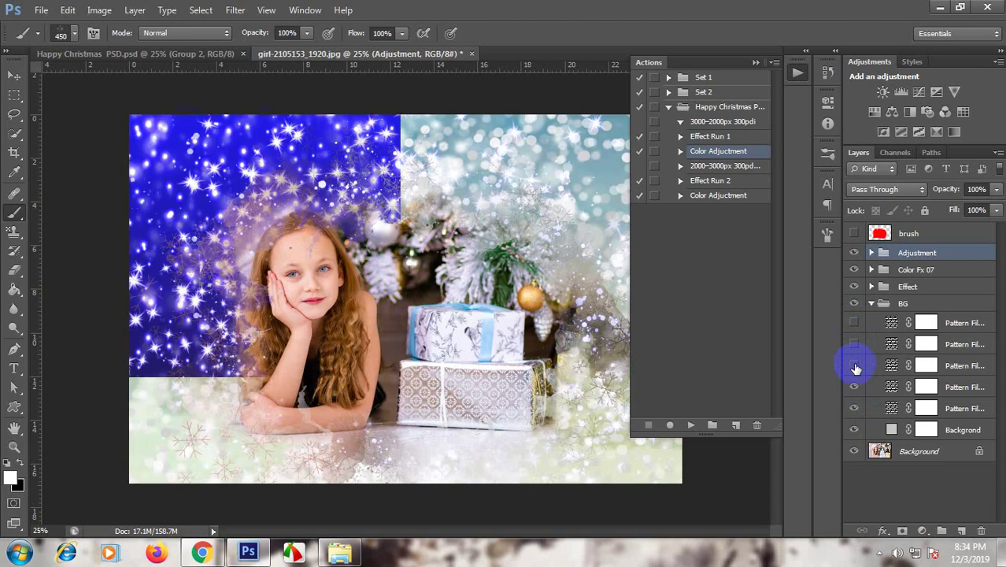
left_click(855, 387)
left_click(855, 409)
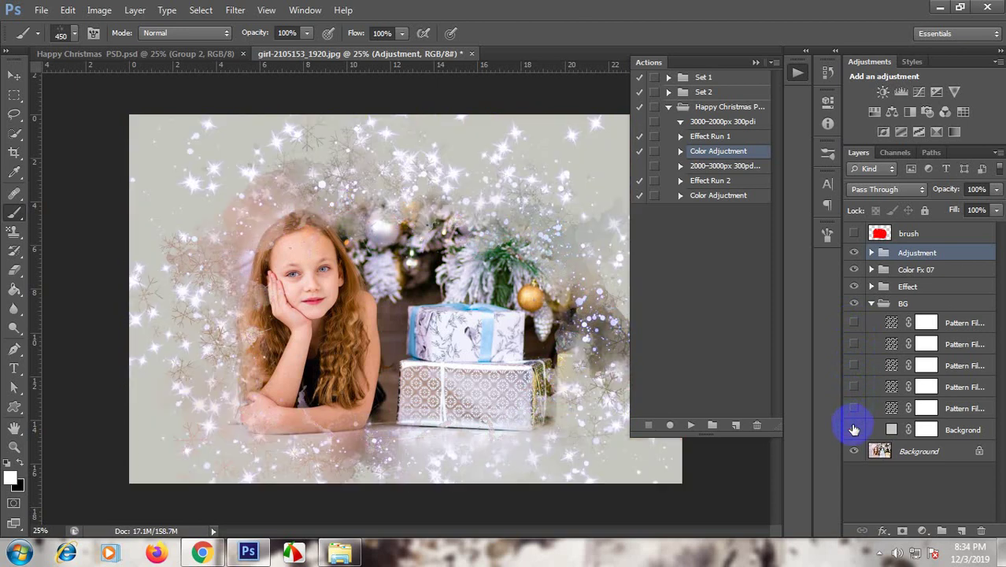
left_click(854, 429)
left_click(872, 304)
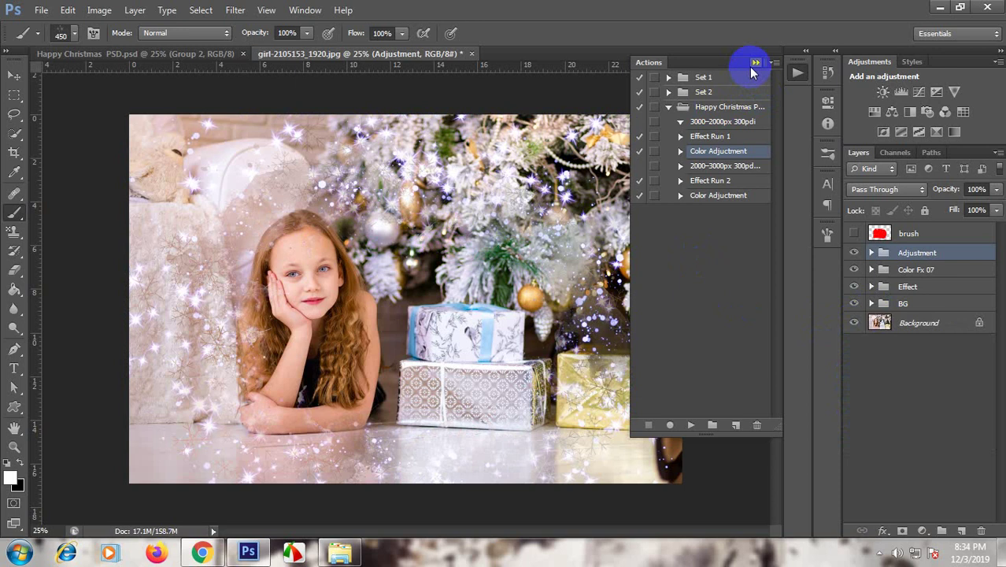
Step: Turn the Backgrond fill back on and recolour it peach f1c1ab, sampled from the girl's skin
left_click(868, 236)
left_click(871, 304)
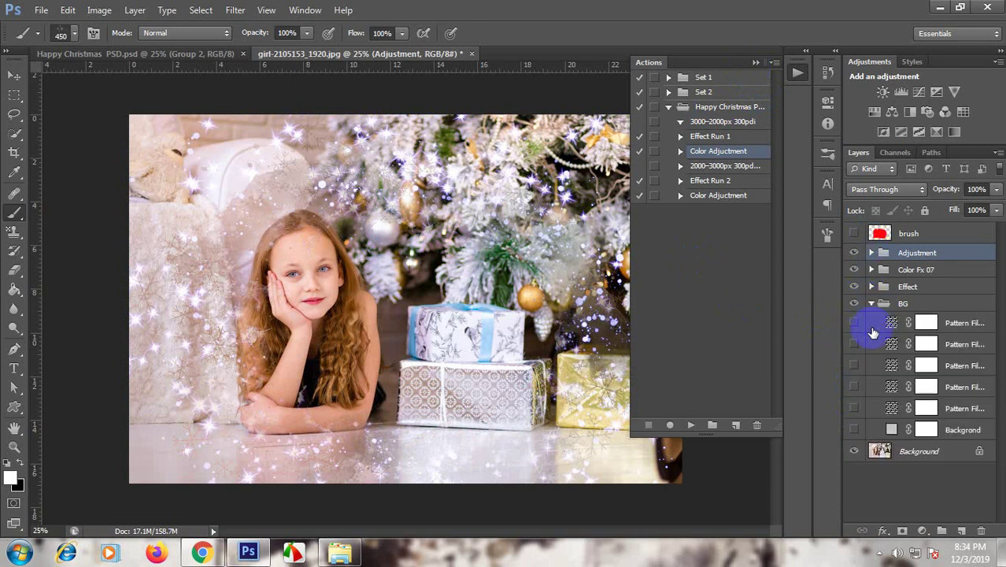
left_click(854, 429)
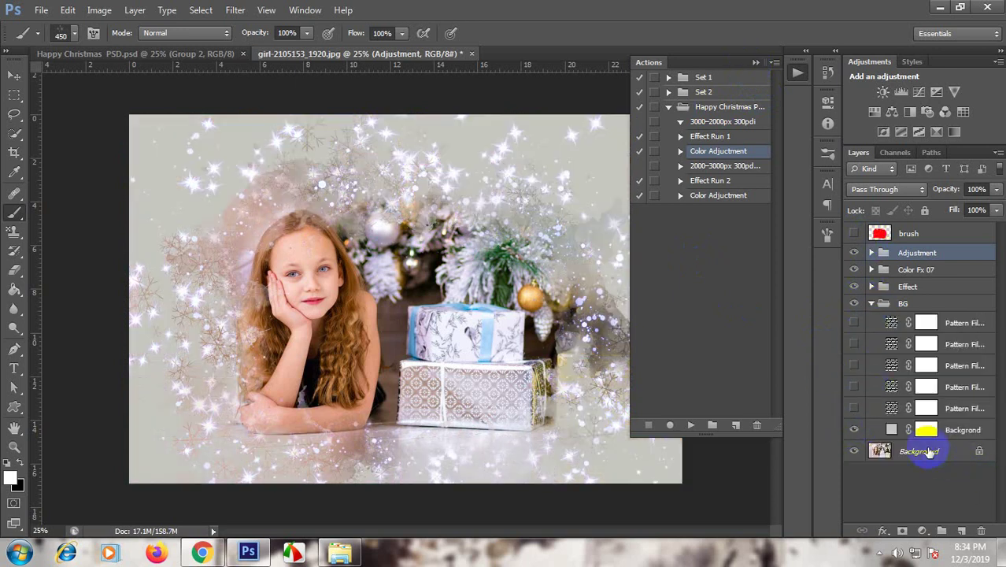
double_click(892, 429)
left_click(304, 262)
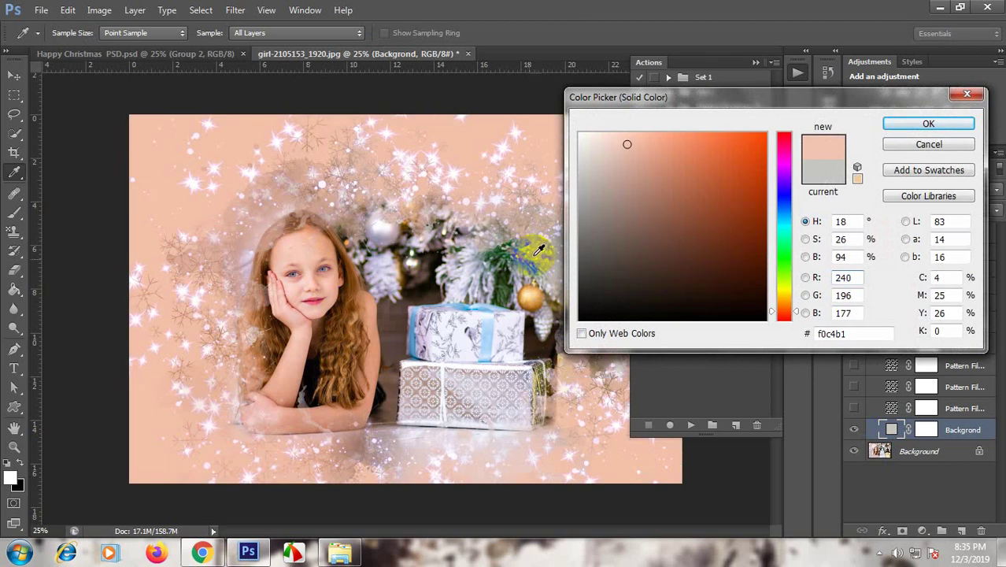
left_click(482, 323)
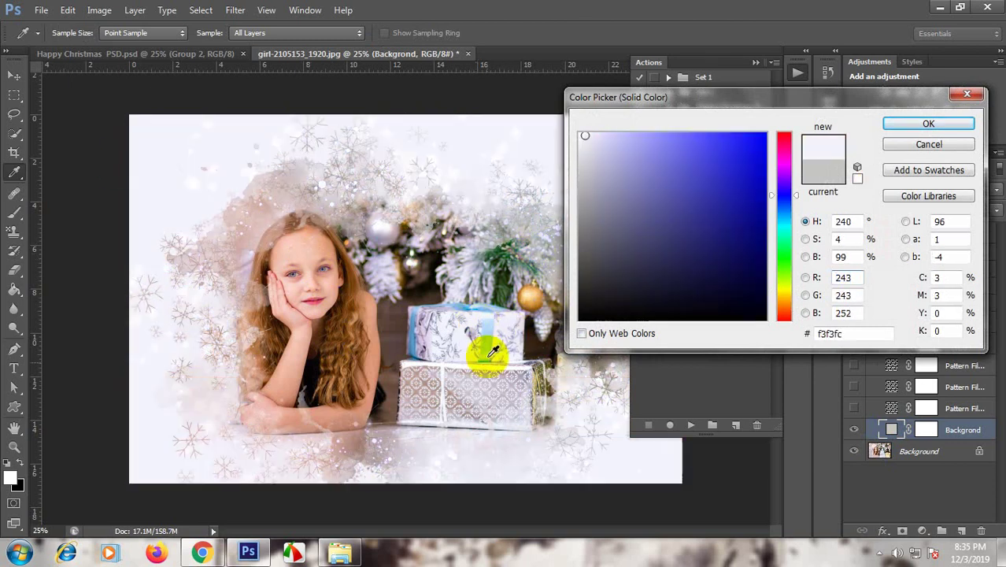
left_click(542, 293)
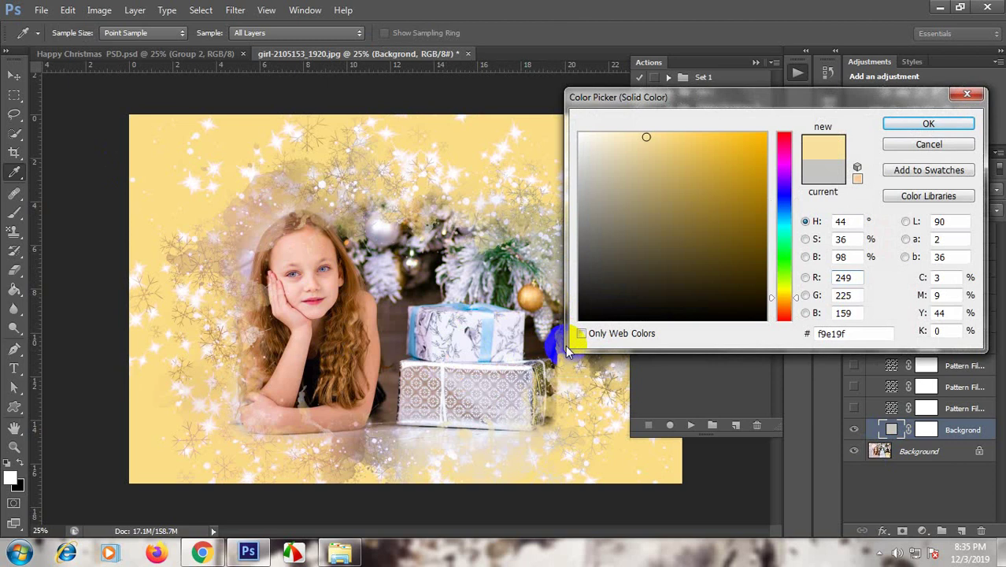
left_click(319, 252)
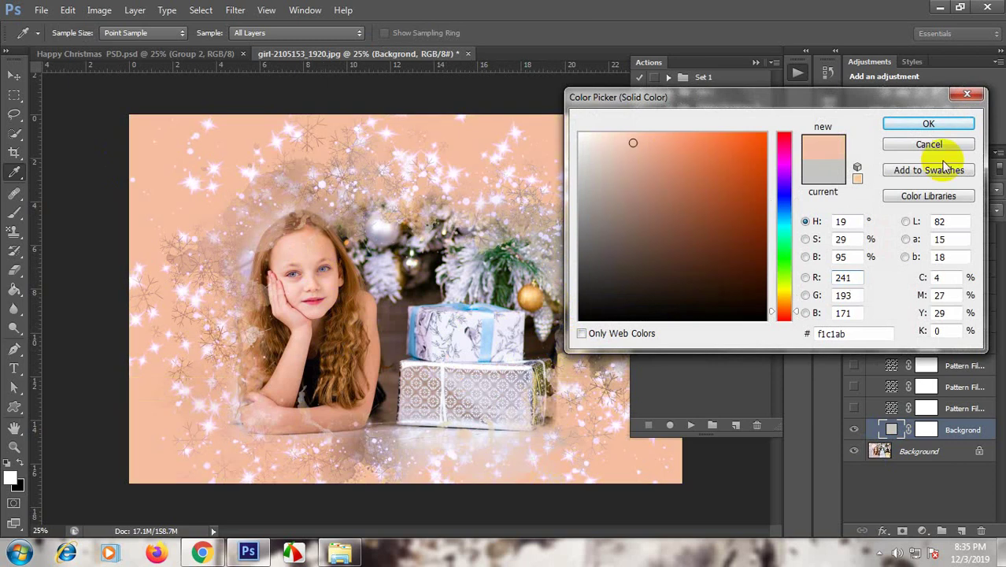
left_click(928, 124)
Step: Cancel closing the girl photo, hide the Actions panel, and switch to Happy Christmas PSD
left_click(468, 54)
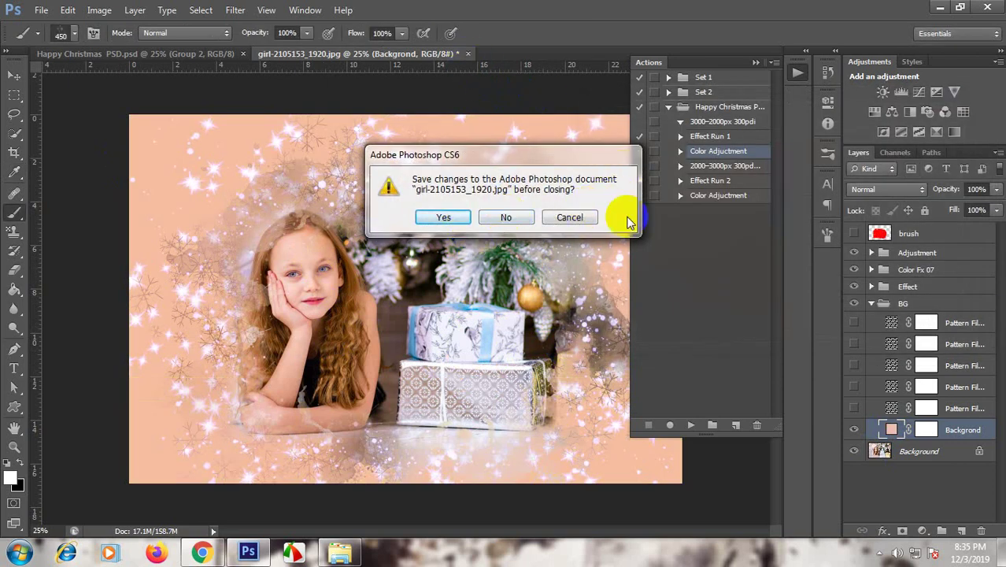
left_click(579, 217)
left_click(756, 63)
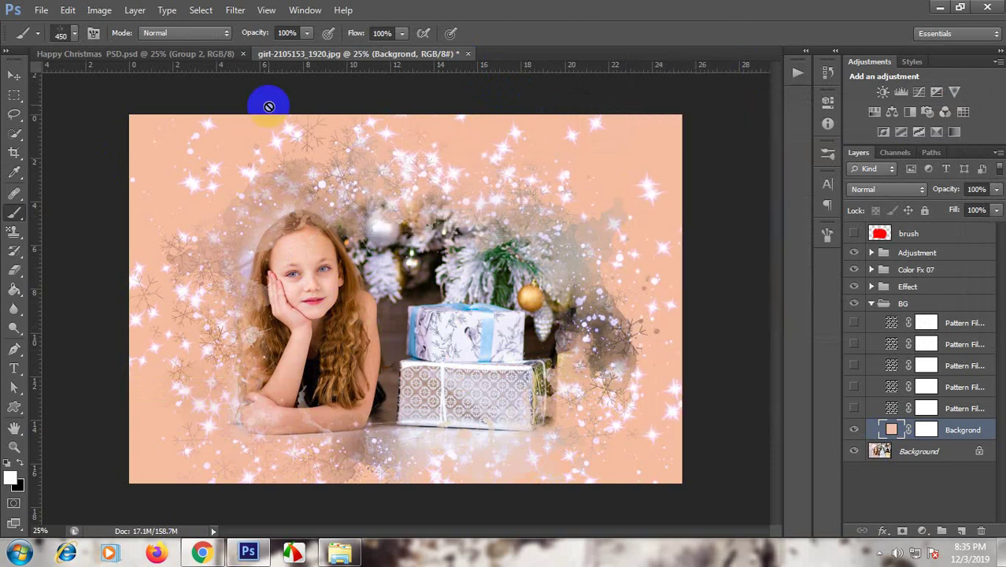
left_click(197, 54)
Step: Copy the Merry Christmas artwork (Group 5) onto the girl photo, placed above the Adjustment group
left_click(14, 75)
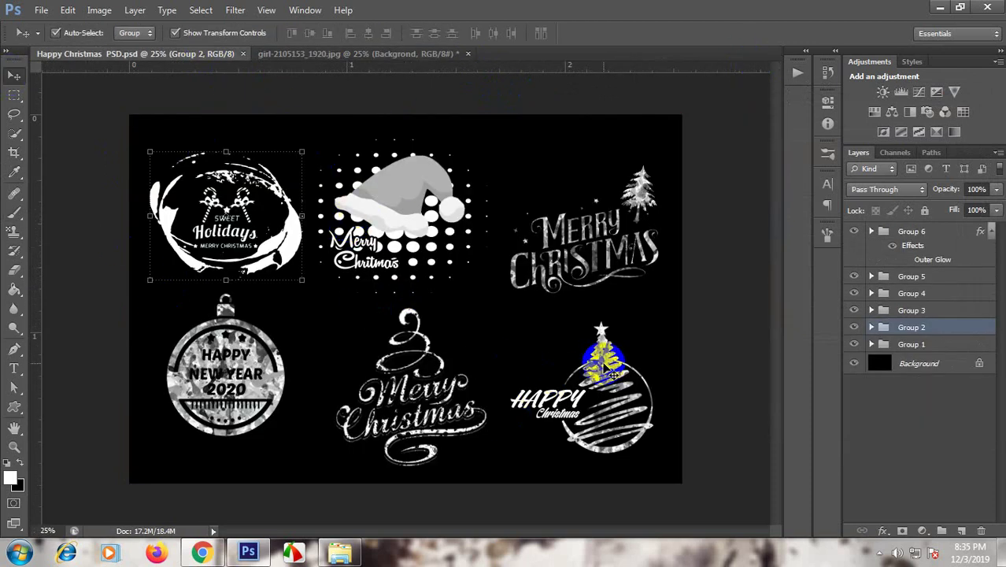
left_click(601, 196, "shift")
left_click(636, 189, "shift")
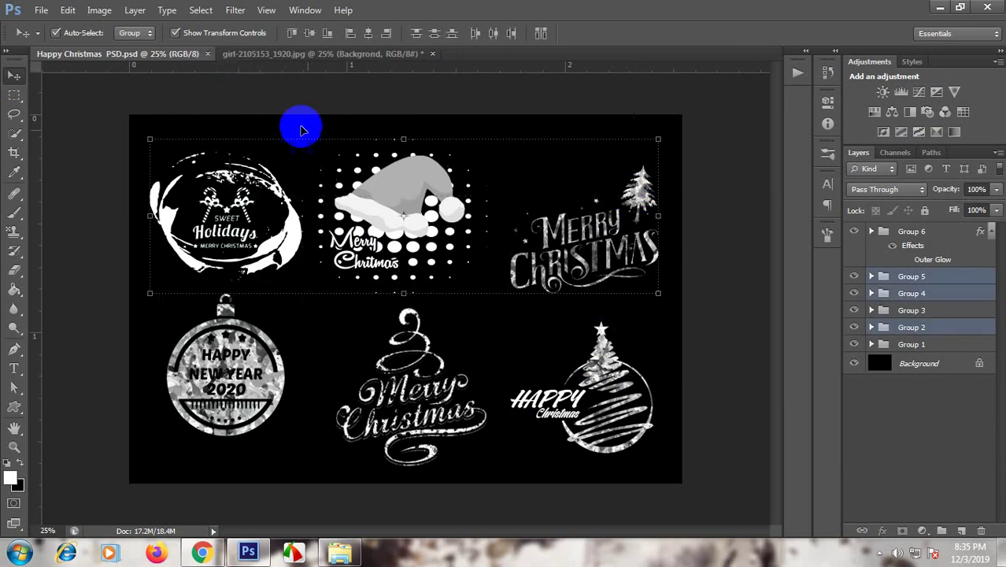
mouse_move(642, 193)
left_mouse_down()
mouse_move(583, 387)
mouse_move(608, 411)
left_mouse_up()
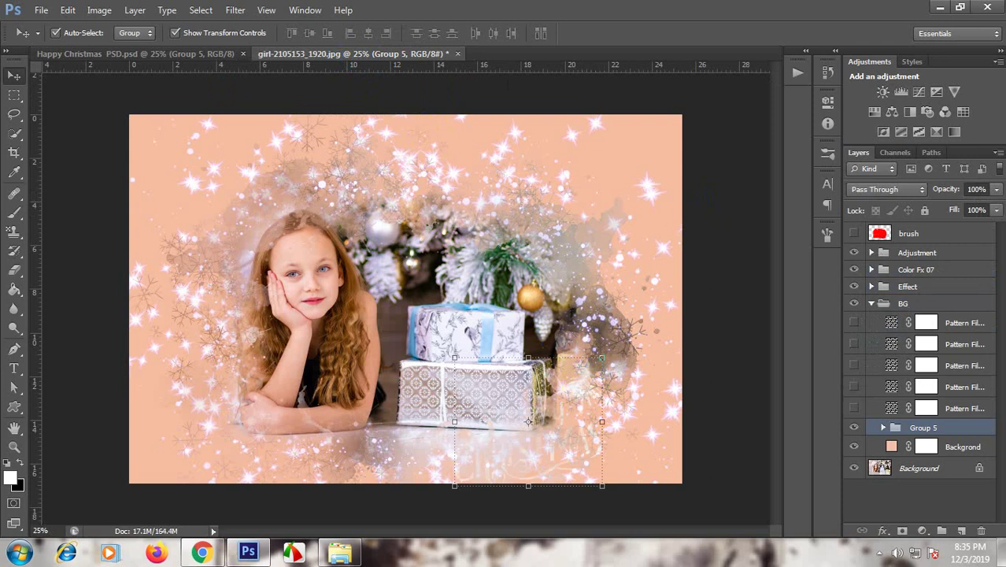
mouse_move(898, 427)
left_mouse_down()
mouse_move(878, 361)
mouse_move(876, 262)
left_mouse_up()
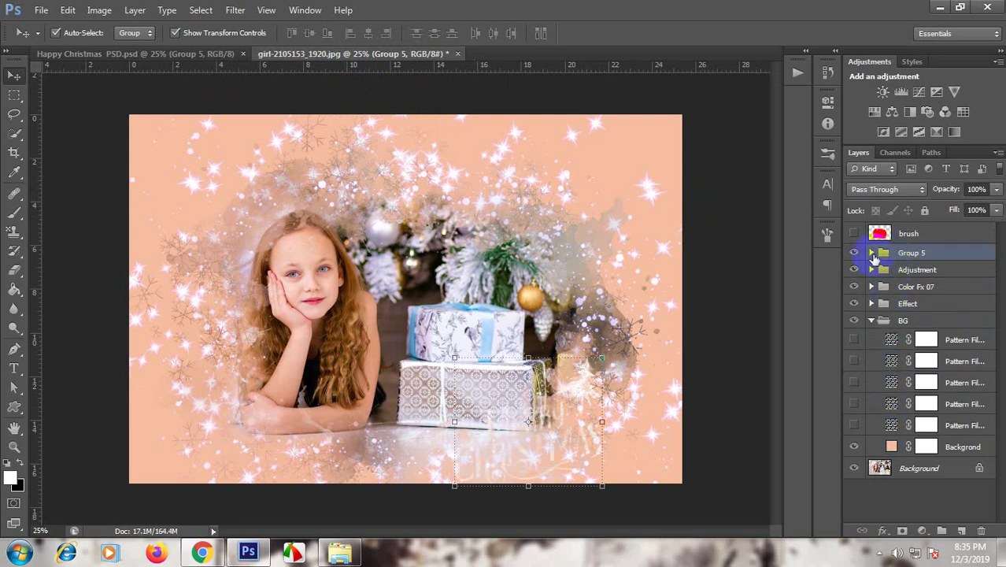
Step: Show the Merry Christmas text, position it at the lower right, and close the photo document
left_click(872, 253)
left_click(857, 271)
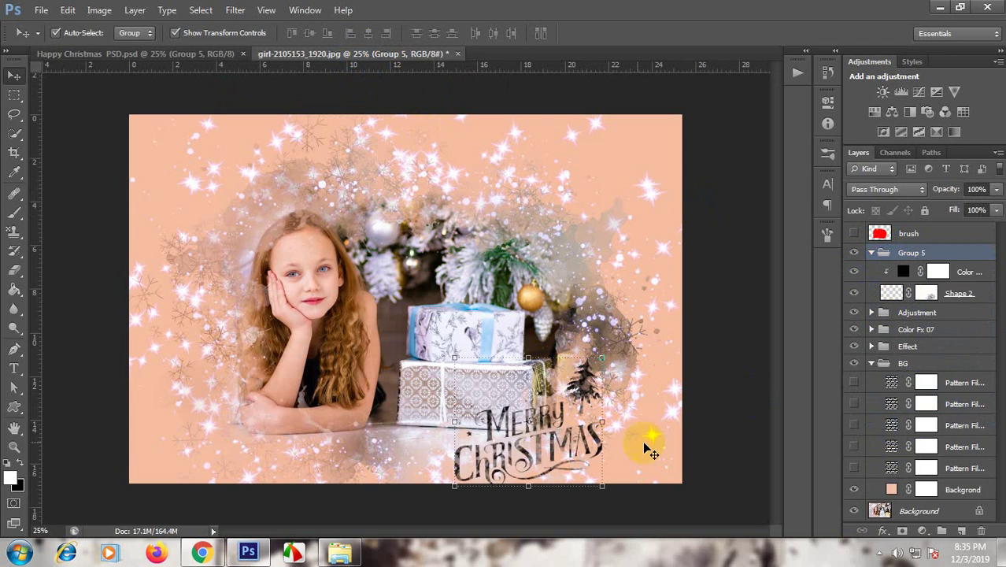
mouse_move(586, 383)
left_mouse_down()
mouse_move(621, 344)
mouse_move(622, 364)
left_mouse_up()
left_click(709, 350)
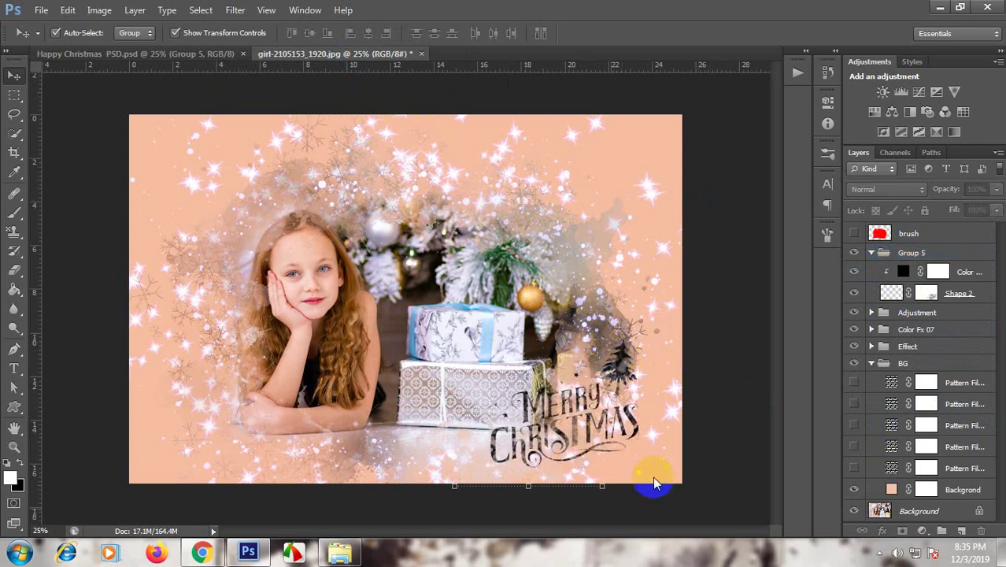
left_click(421, 54)
left_click(509, 218)
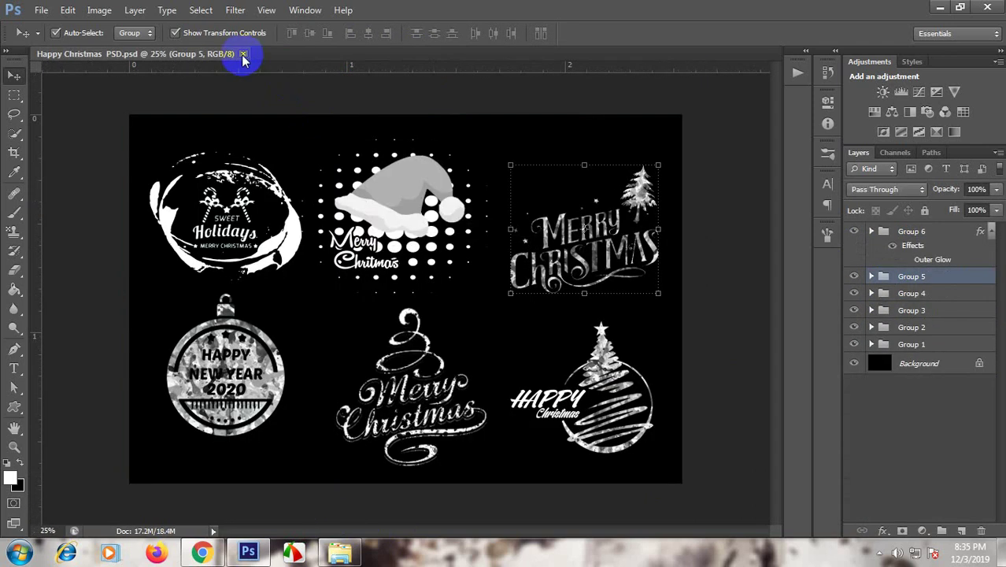